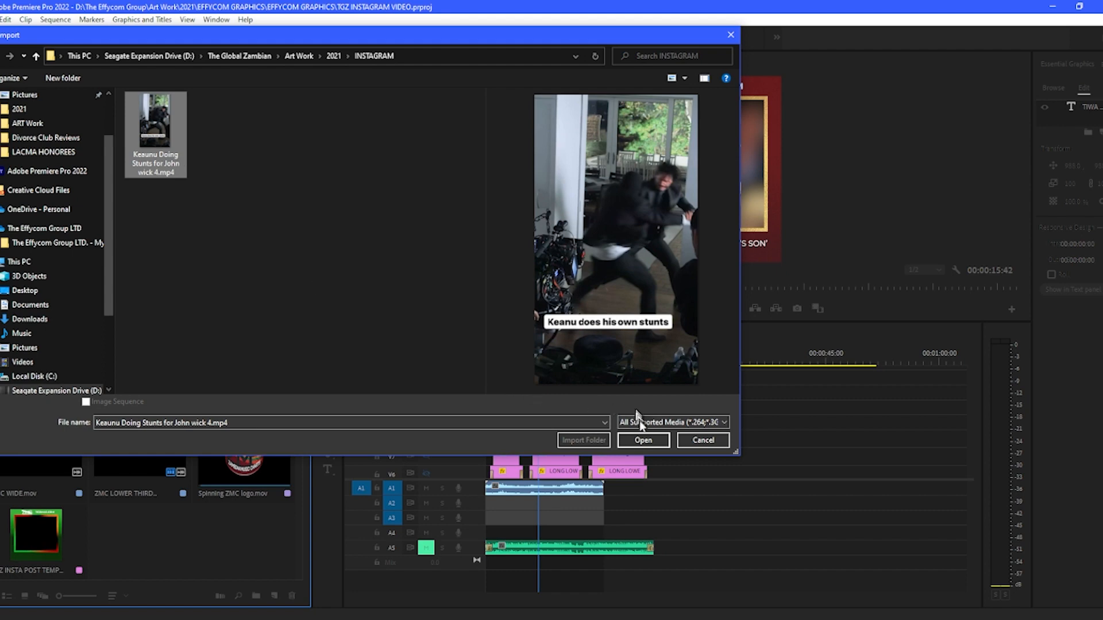
# Import "Keaunu Doing Stunts for John wick 4.mp4" and place it on V1 and A1 in the empty stretch after the existing clips.
pyautogui.click(643, 440)
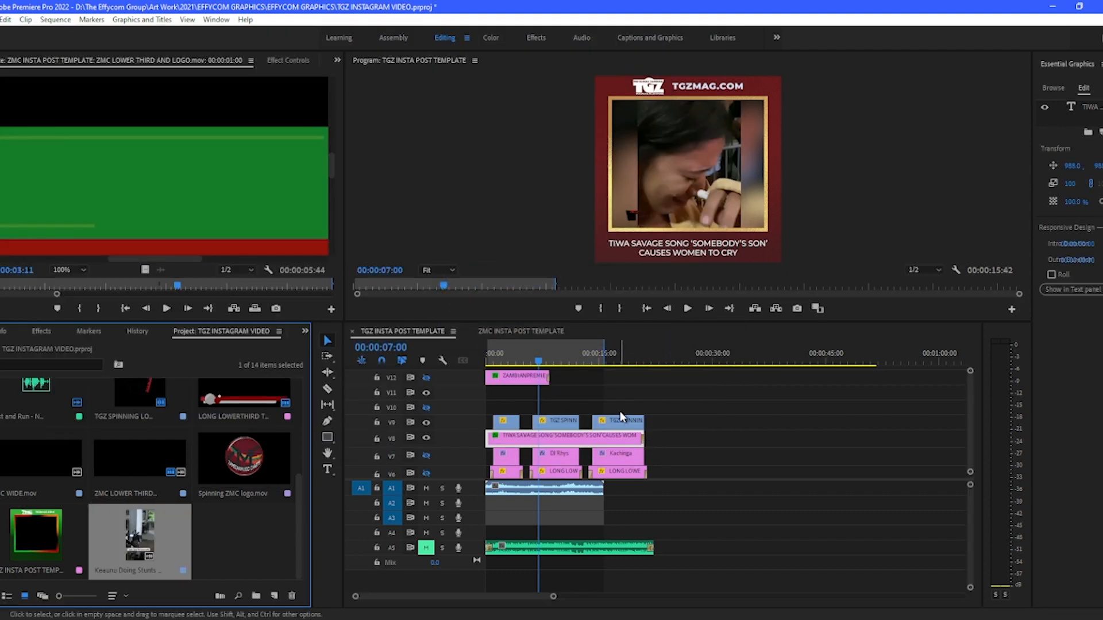
pyautogui.click(254, 525)
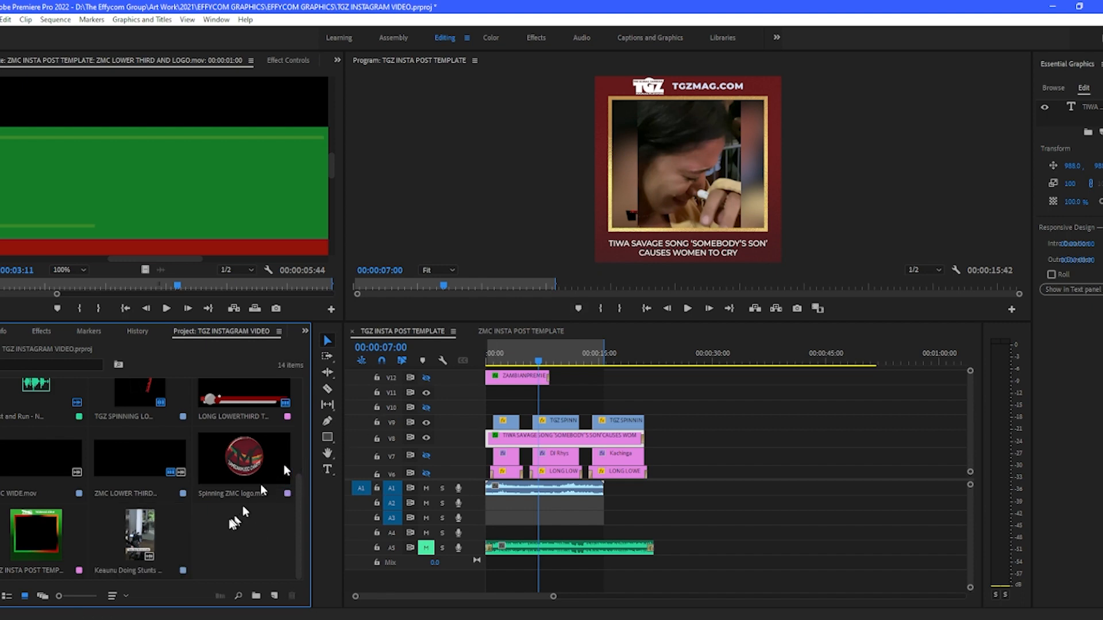
pyautogui.moveTo(155, 535); pyautogui.dragTo(687, 474)
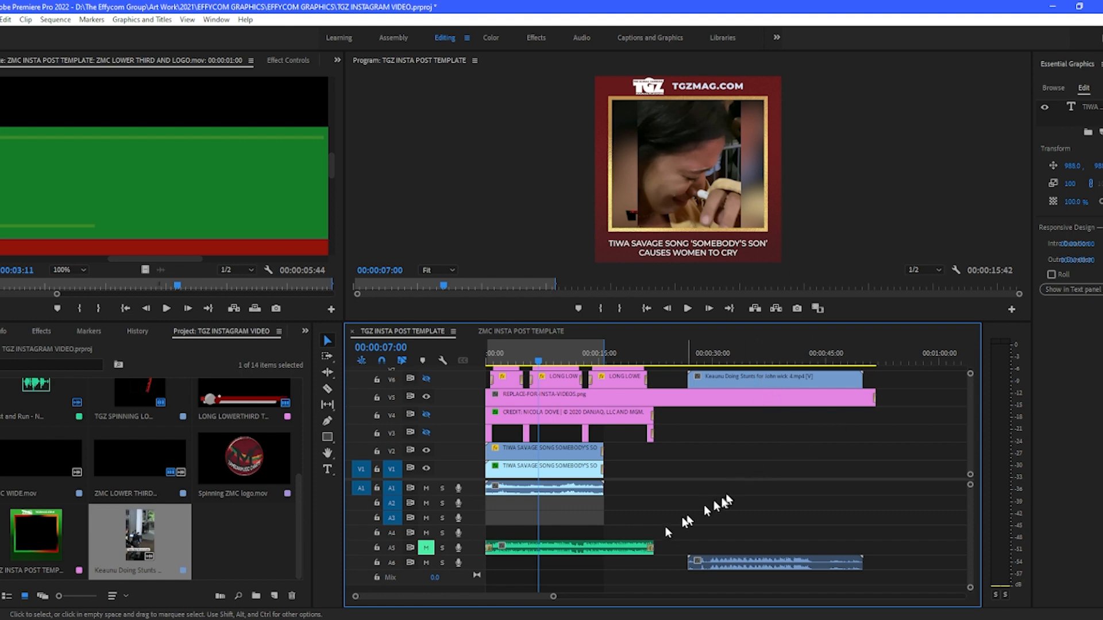
pyautogui.moveTo(515, 597); pyautogui.dragTo(524, 597)
pyautogui.moveTo(967, 415); pyautogui.dragTo(963, 426)
pyautogui.moveTo(702, 377); pyautogui.dragTo(679, 486)
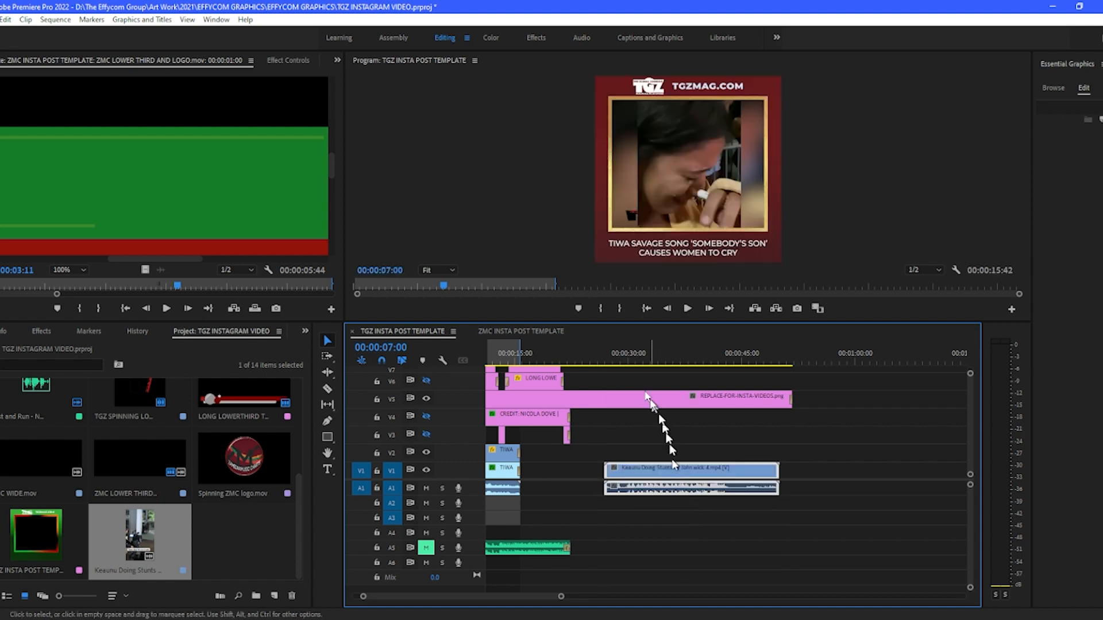
# Preview the imported clip inside the gold frame, then set its vertical position to 928 and its scale to 126.
pyautogui.click(608, 361)
pyautogui.moveTo(612, 363); pyautogui.dragTo(684, 363)
pyautogui.moveTo(561, 596); pyautogui.dragTo(537, 597)
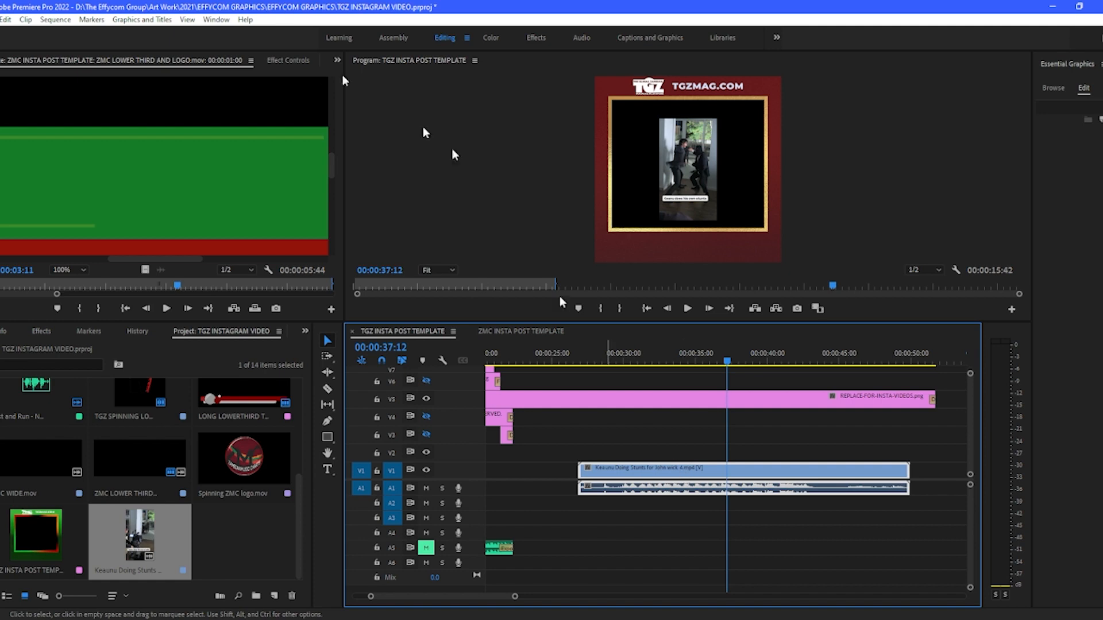
pyautogui.click(277, 60)
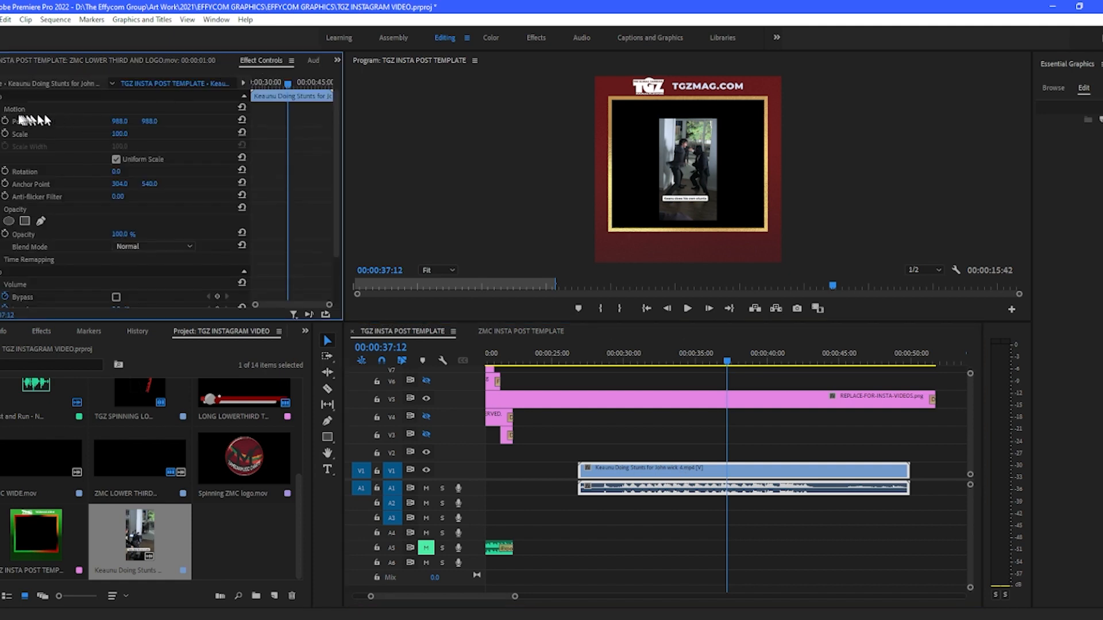
pyautogui.moveTo(119, 137)
pyautogui.mouseDown()
pyautogui.moveTo(137, 127)
pyautogui.moveTo(115, 127)
pyautogui.mouseUp()
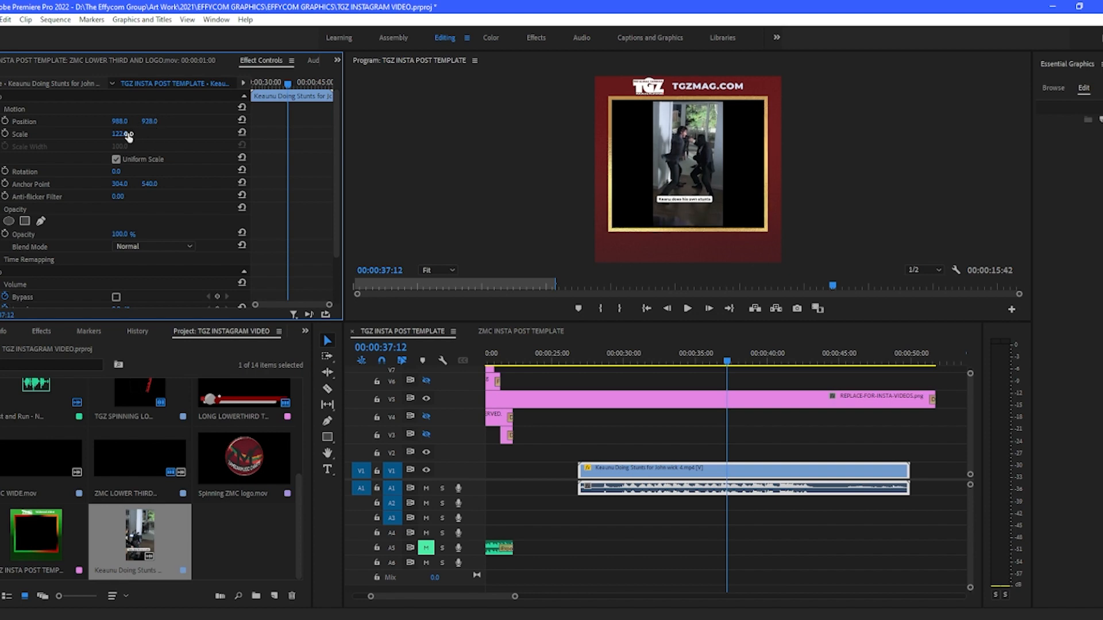
pyautogui.moveTo(120, 134); pyautogui.dragTo(124, 133)
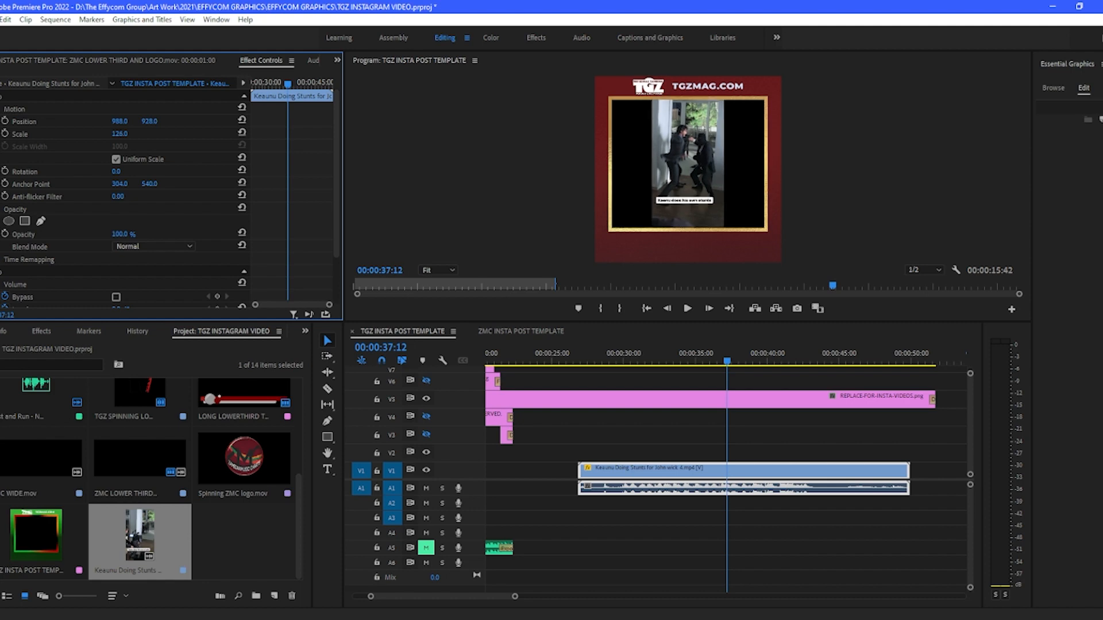
# Duplicate the stunt clip's video so that identical copies are stacked on V1 and V2.
pyautogui.click(725, 474)
pyautogui.moveTo(725, 474); pyautogui.dragTo(726, 464)
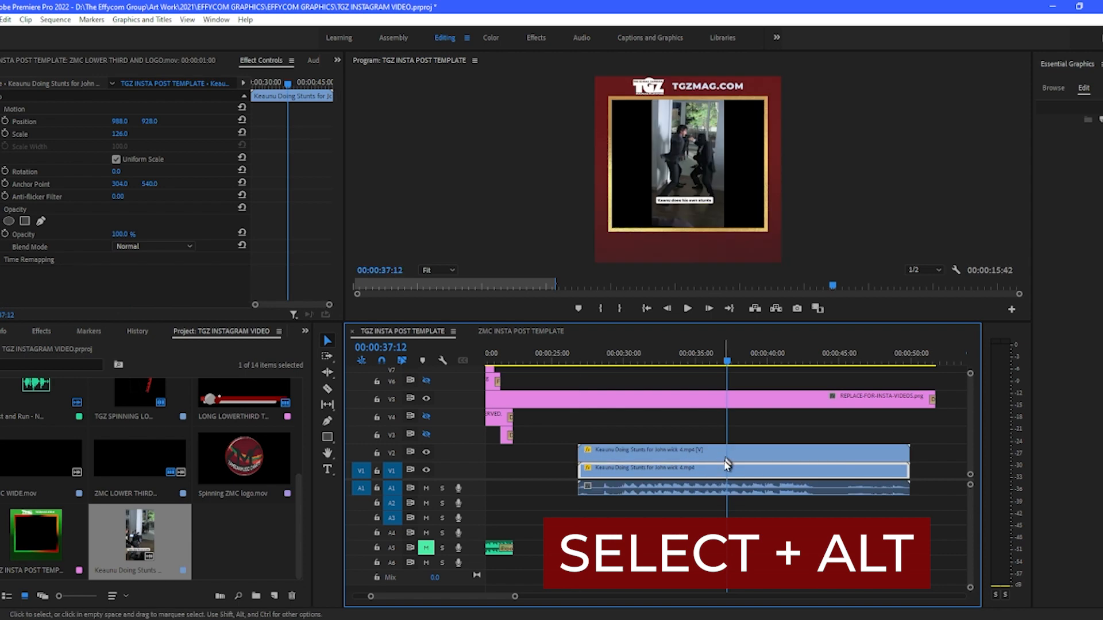
pyautogui.click(702, 464)
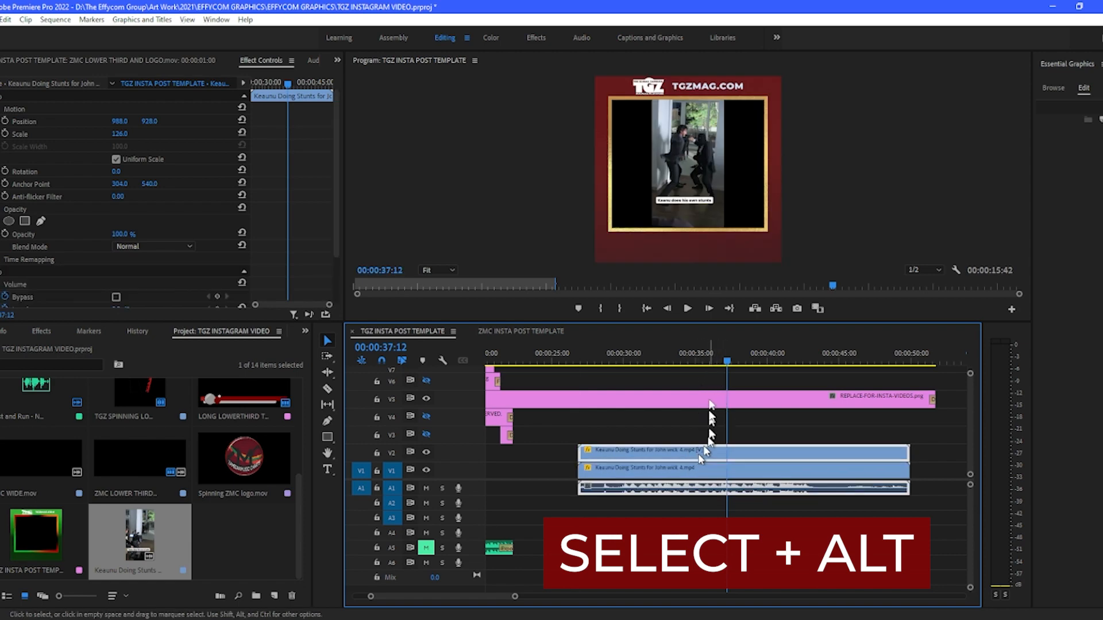
# Scale only the lower V1 copy of the stunt clip to 285 so it fills the frame behind the V2 copy.
pyautogui.moveTo(720, 361); pyautogui.dragTo(700, 379)
pyautogui.keyDown('alt'); pyautogui.click(695, 472); pyautogui.keyUp('alt')
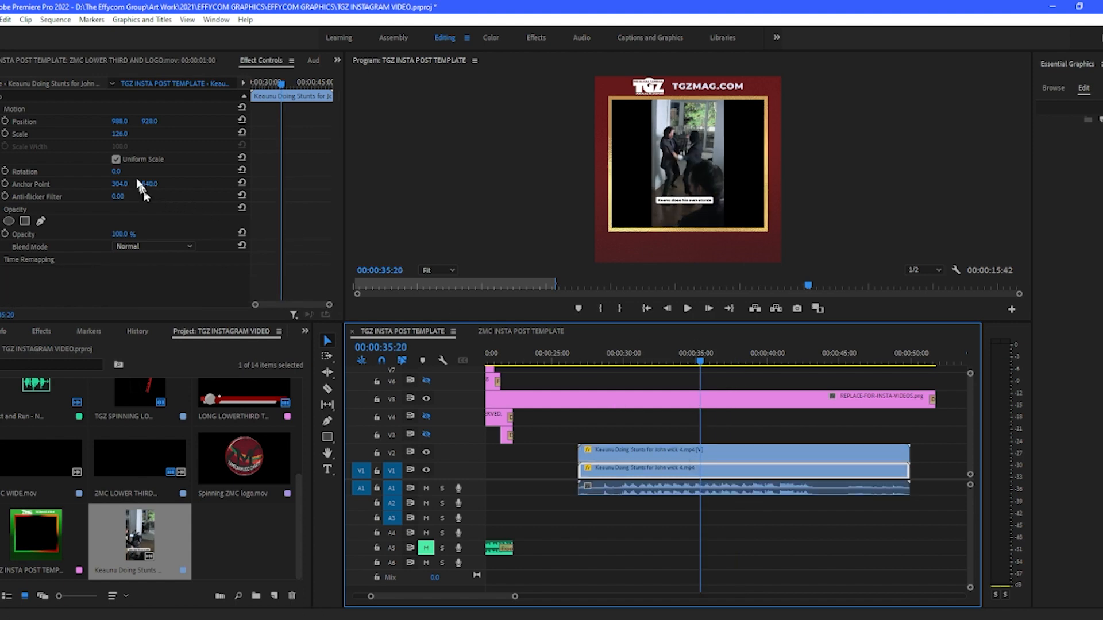
pyautogui.moveTo(121, 137); pyautogui.dragTo(227, 137)
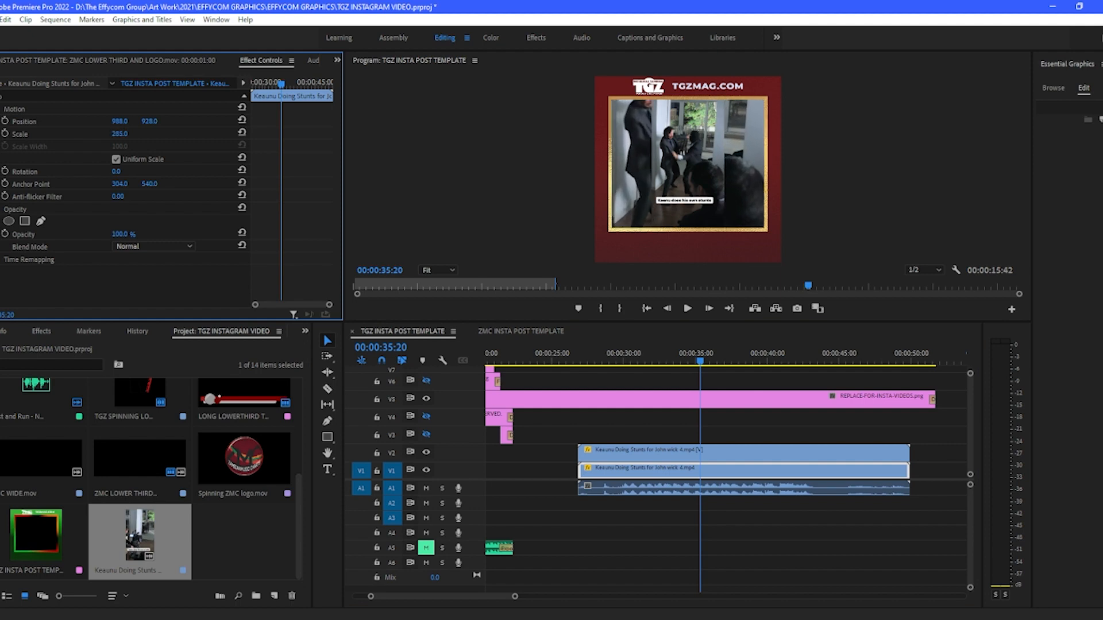
# Apply the Gaussian Blur effect to the enlarged V1 copy and set its blurriness to 59.
pyautogui.click(305, 332)
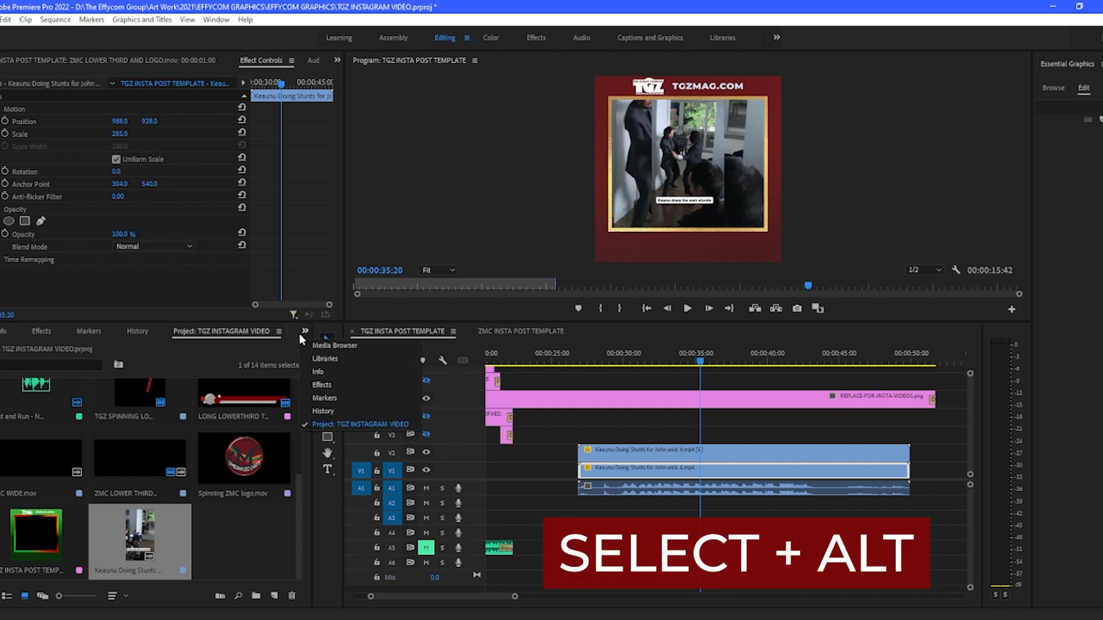
pyautogui.click(323, 391)
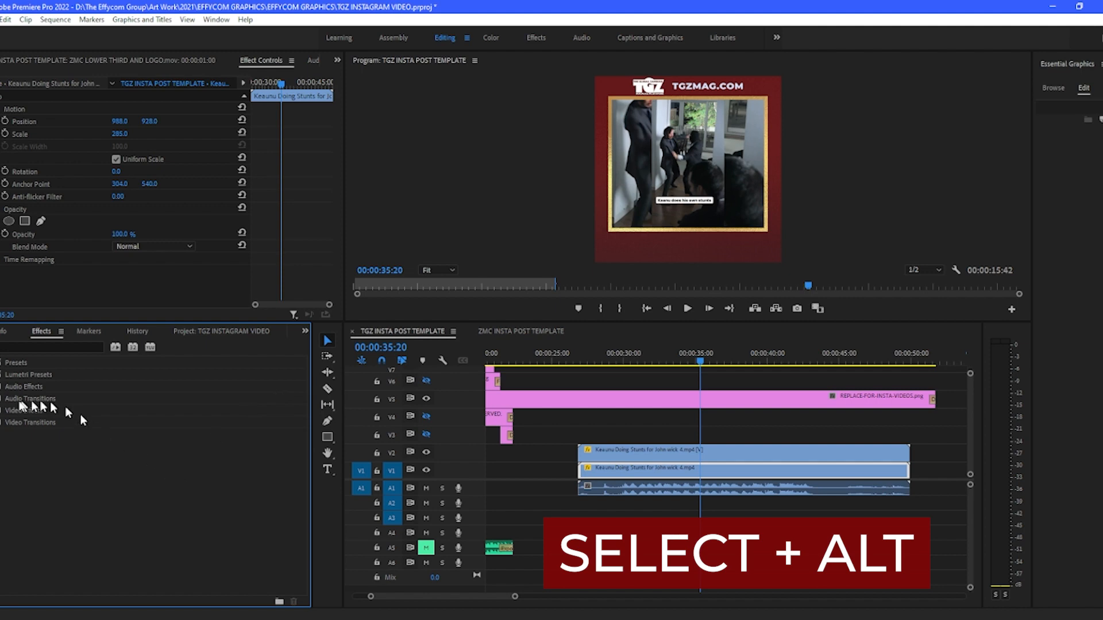
pyautogui.click(8, 345)
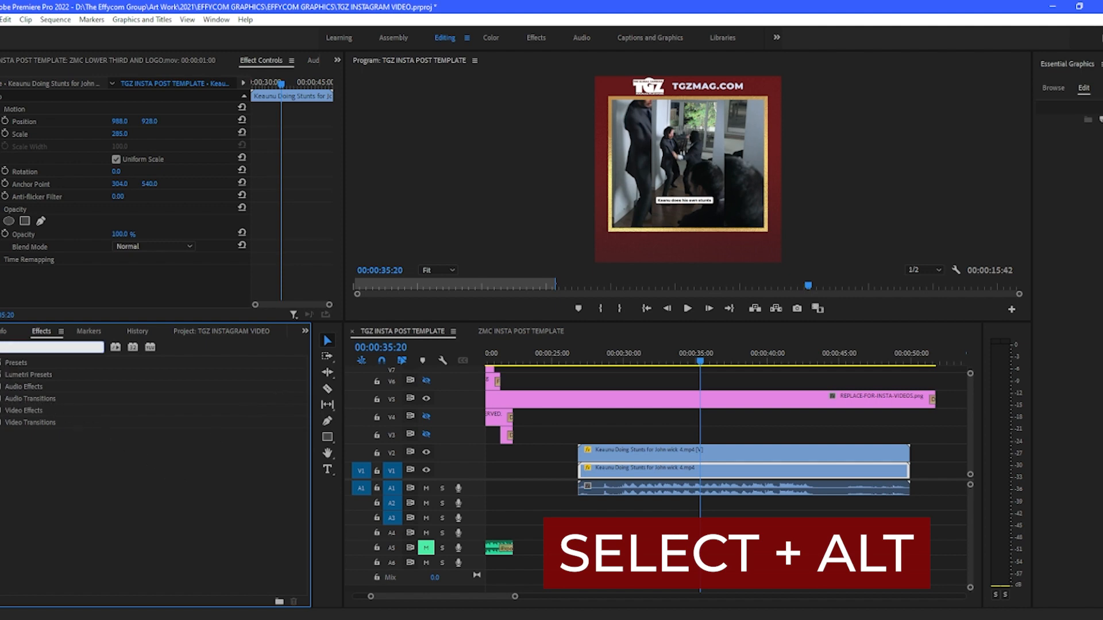
pyautogui.write('gau')
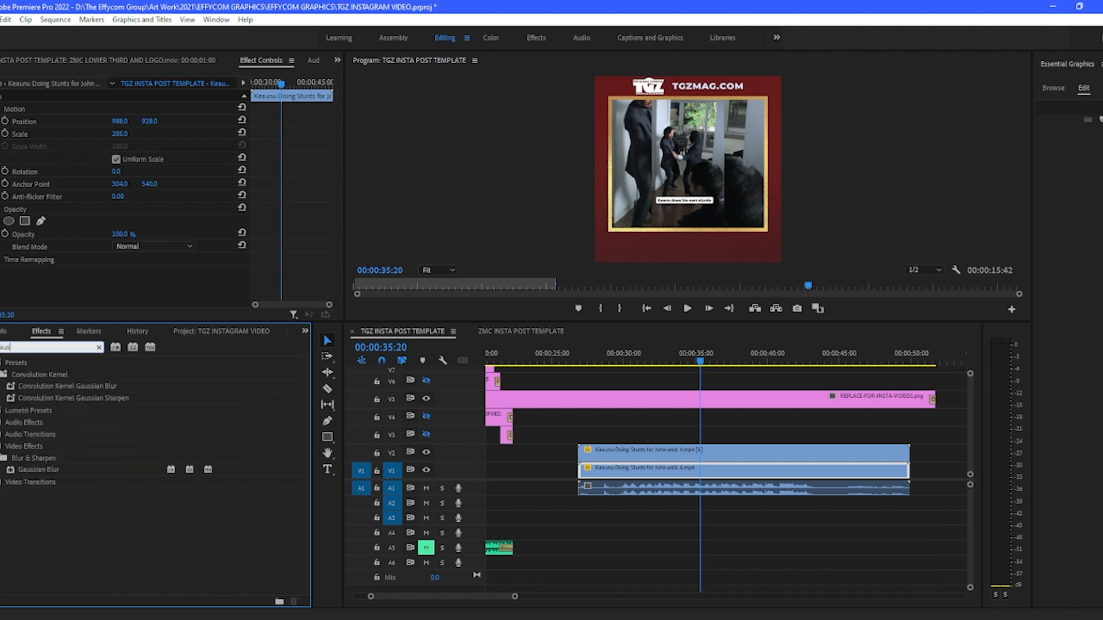
pyautogui.click(51, 470)
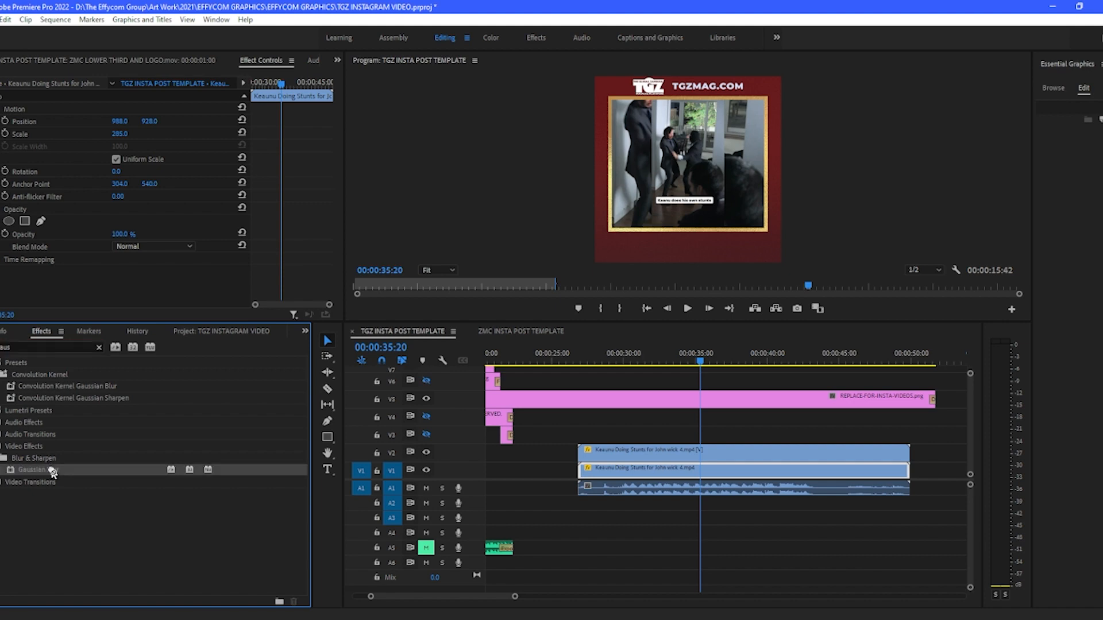
pyautogui.moveTo(52, 472); pyautogui.dragTo(629, 475)
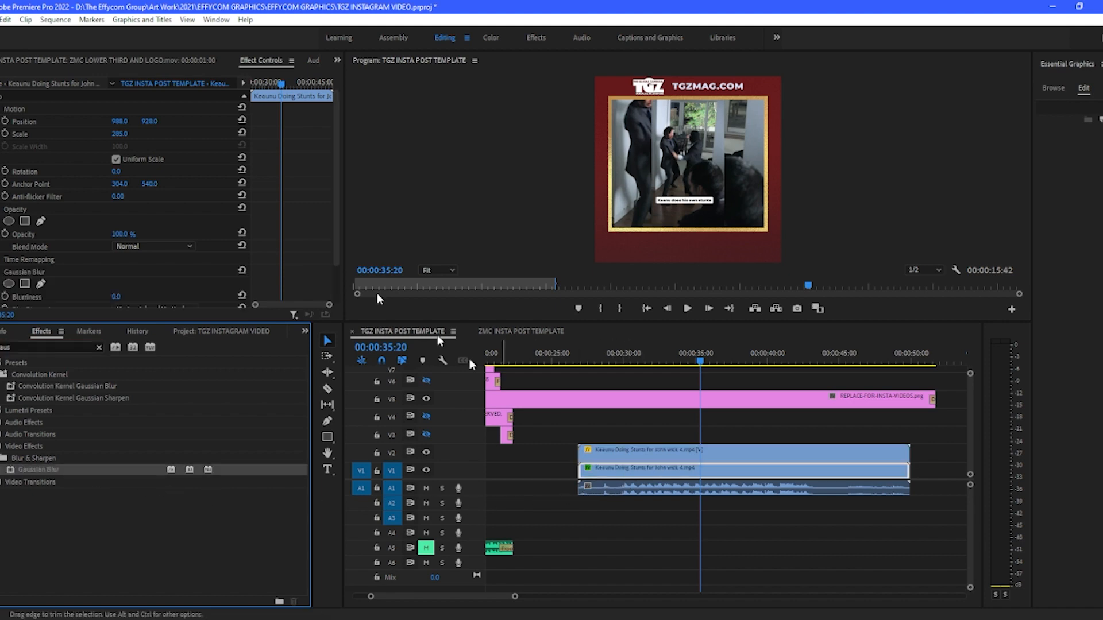
pyautogui.scroll(-3, 123, 263)
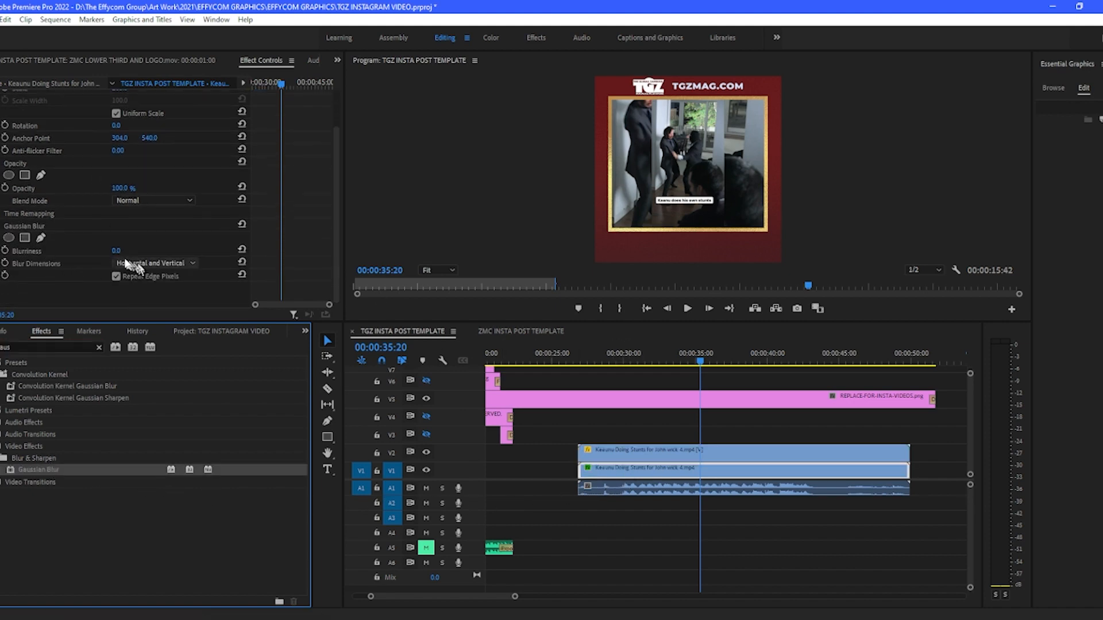
pyautogui.moveTo(116, 251); pyautogui.dragTo(143, 251)
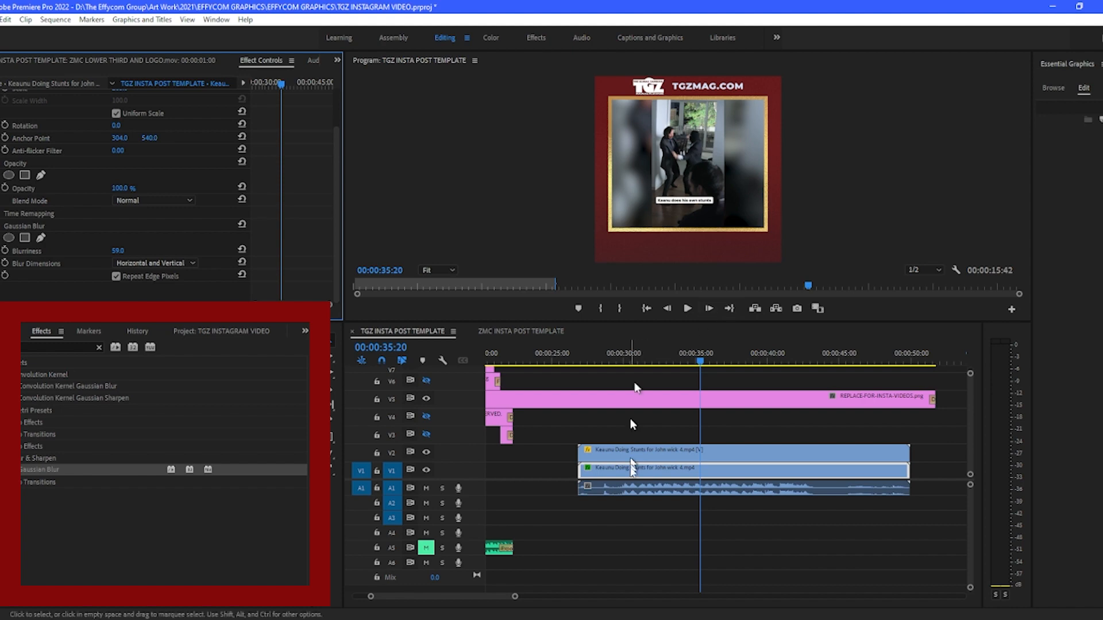
# Delete the old Tiwa Savage video clips on V1 and V2 together with their audio on A1.
pyautogui.moveTo(487, 596); pyautogui.dragTo(469, 598)
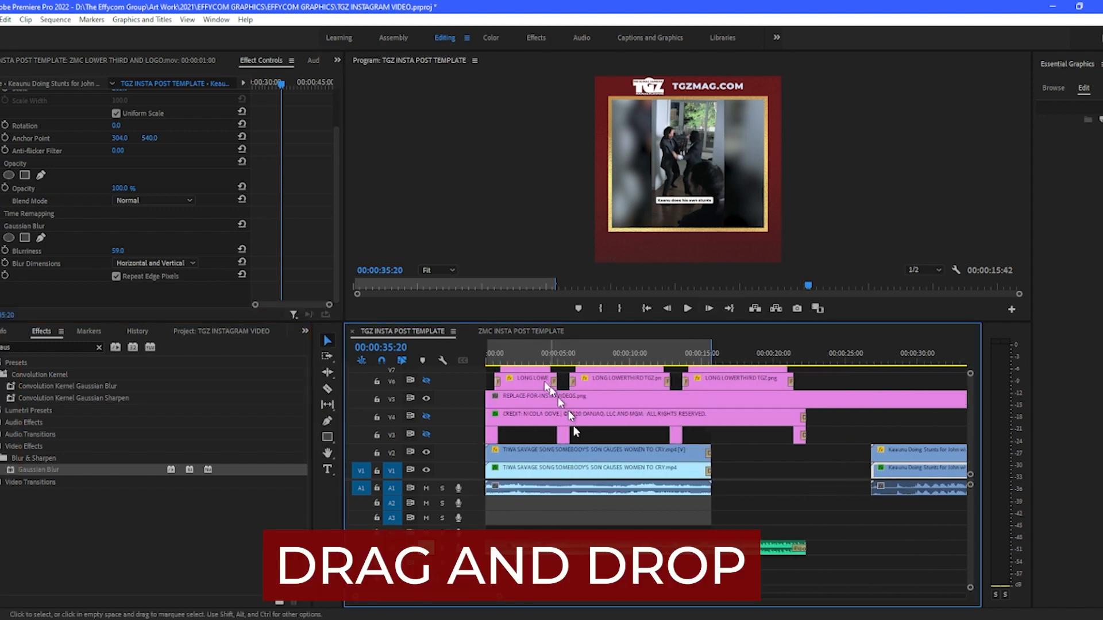
pyautogui.moveTo(498, 350)
pyautogui.mouseDown()
pyautogui.moveTo(481, 353)
pyautogui.moveTo(511, 357)
pyautogui.moveTo(499, 357)
pyautogui.mouseUp()
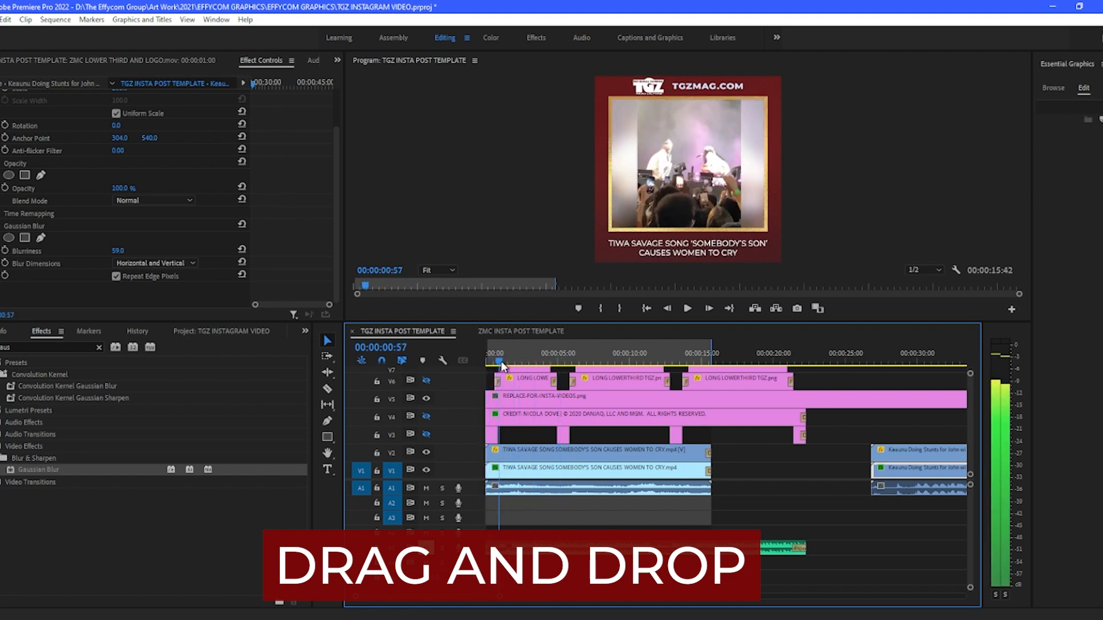
pyautogui.moveTo(737, 452); pyautogui.dragTo(695, 473)
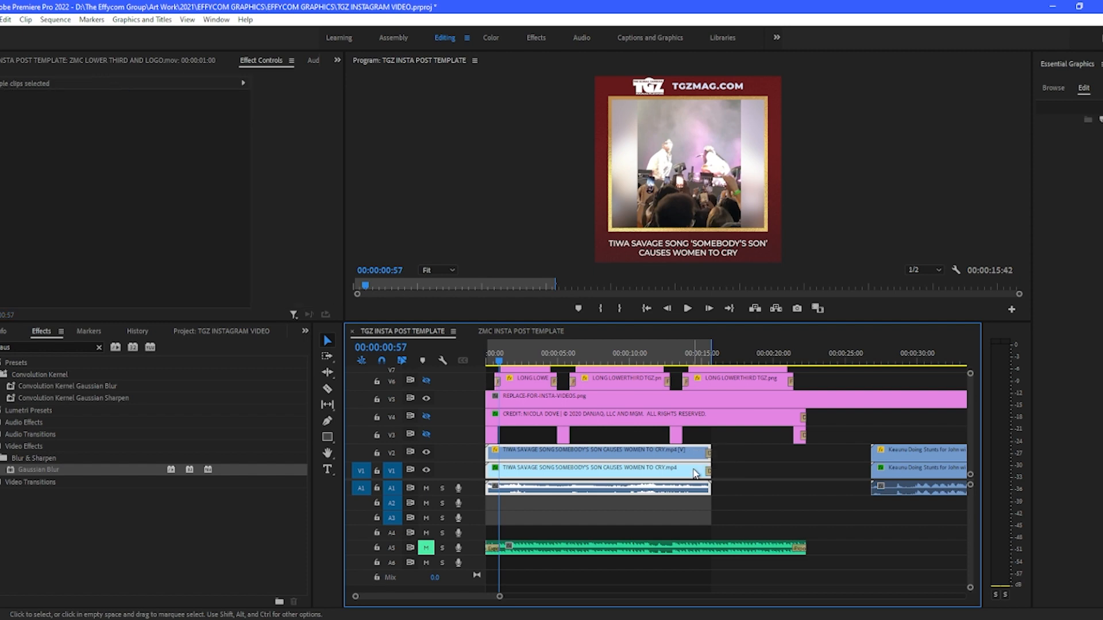
pyautogui.press('Delete')
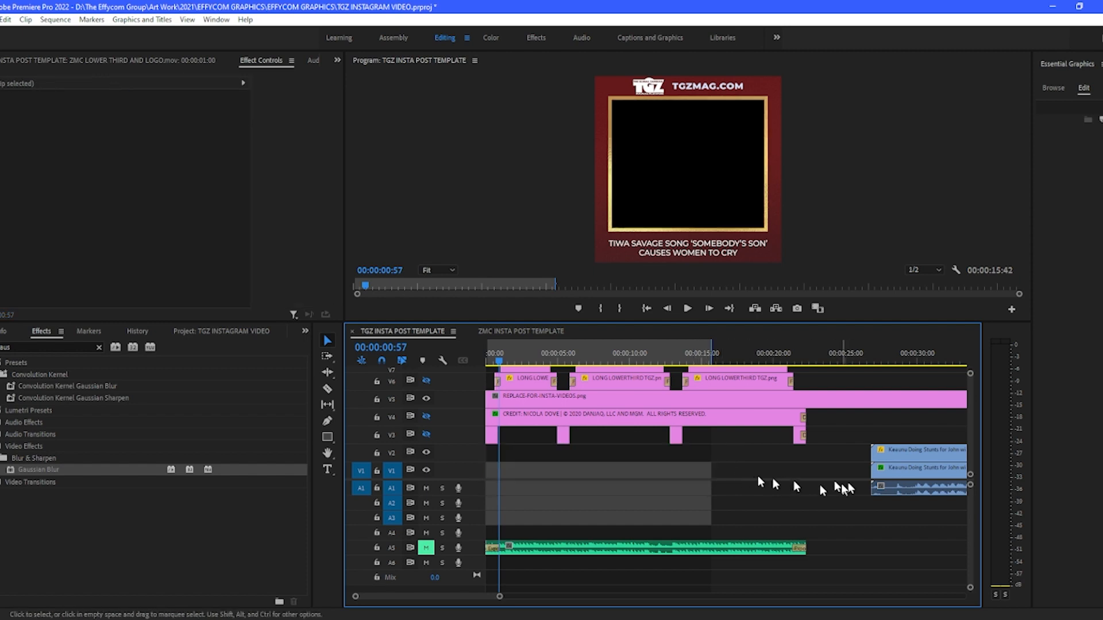
# Move both stacked stunt clips and their audio to the start of the sequence and return the playhead to 00:00:00:00.
pyautogui.moveTo(842, 455); pyautogui.dragTo(487, 499)
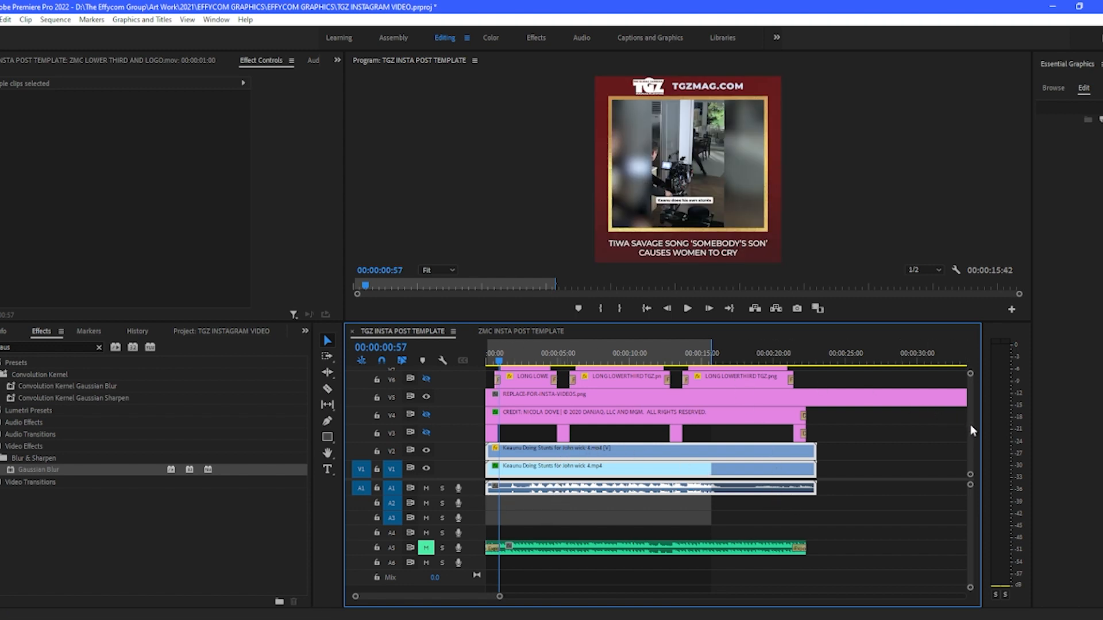
pyautogui.scroll(4, 970, 425)
pyautogui.scroll(-2, 970, 429)
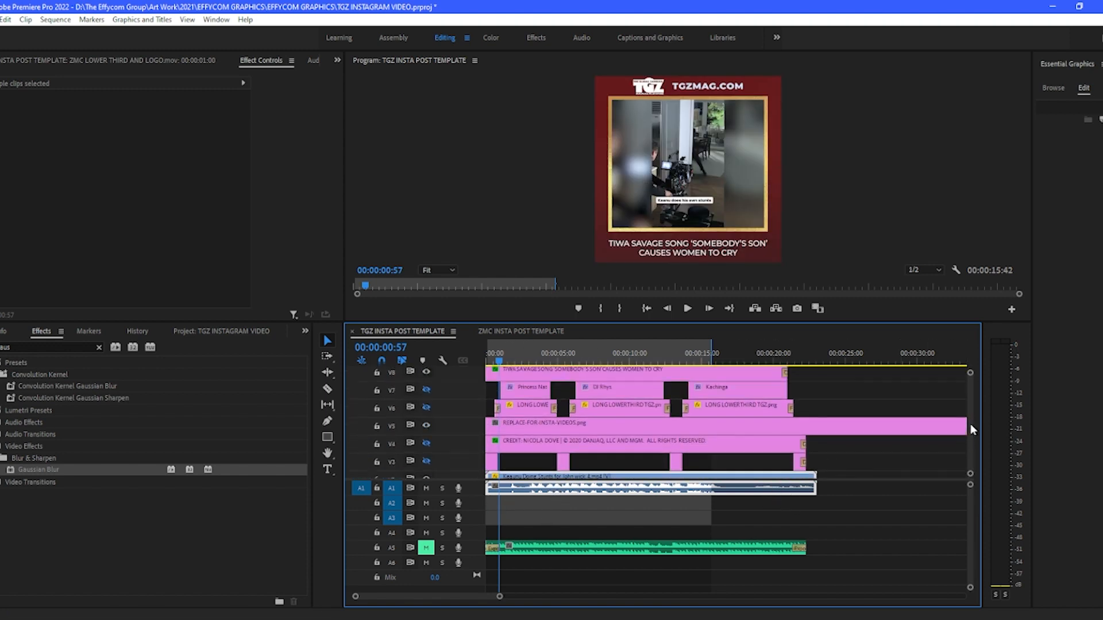
pyautogui.scroll(1, 970, 422)
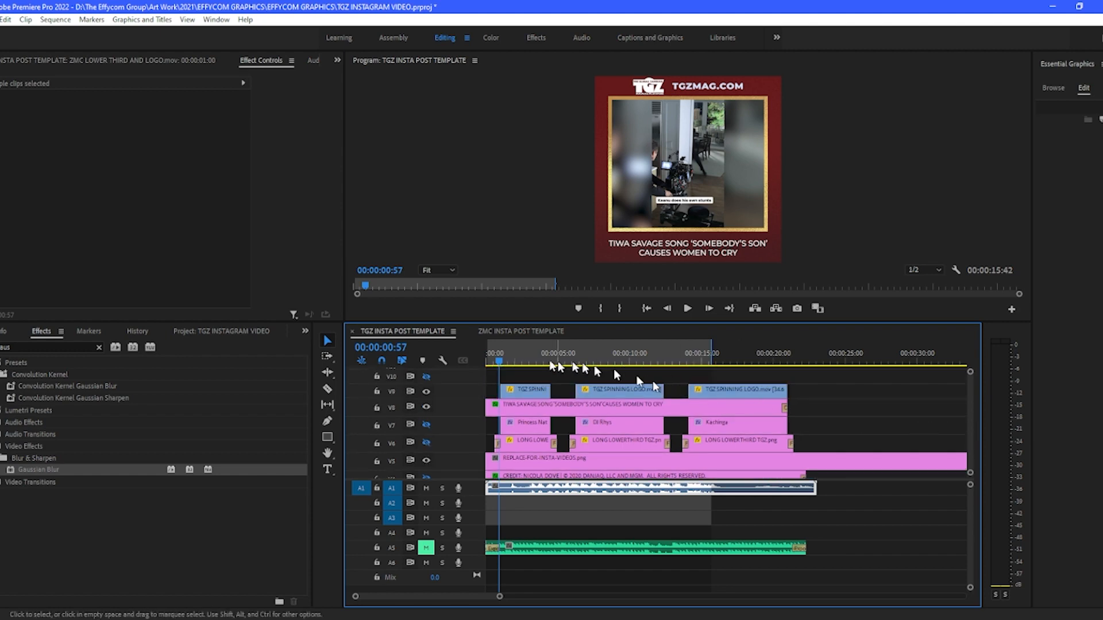
pyautogui.moveTo(500, 356); pyautogui.dragTo(478, 370)
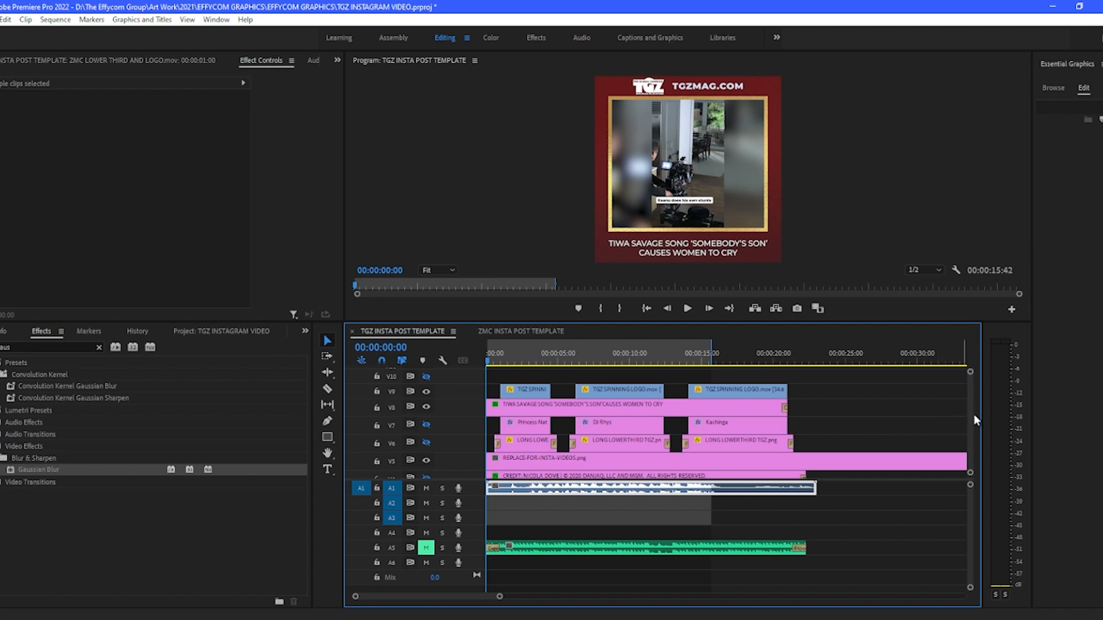
# Make the V4 credit track visible, select its credit text graphic, and magnify the program preview to 50% around the credit line.
pyautogui.scroll(-3, 970, 420)
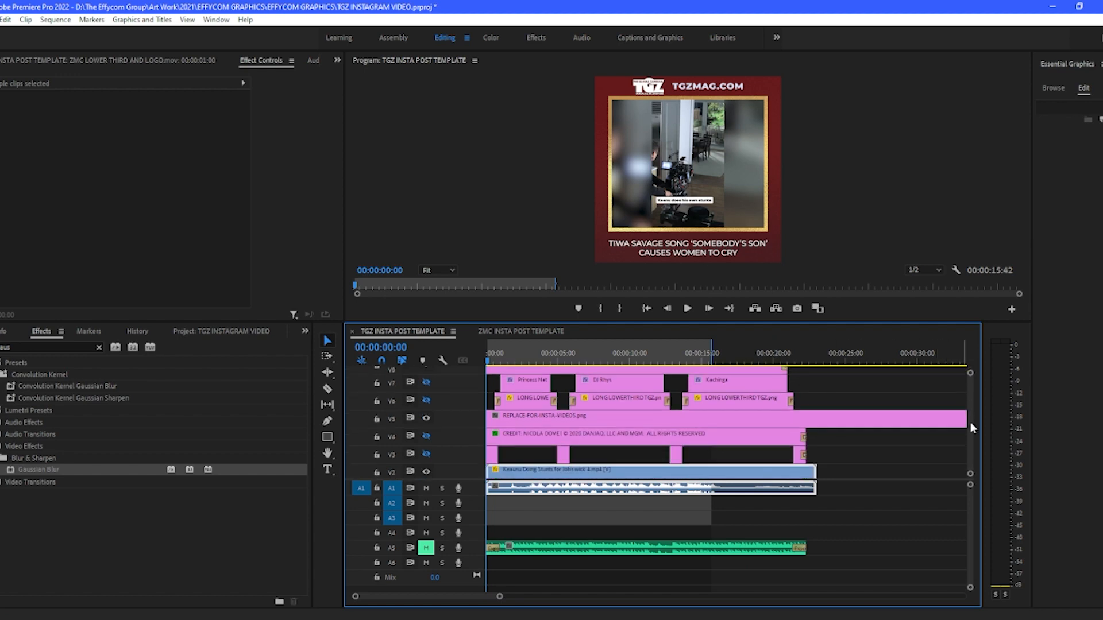
pyautogui.click(426, 437)
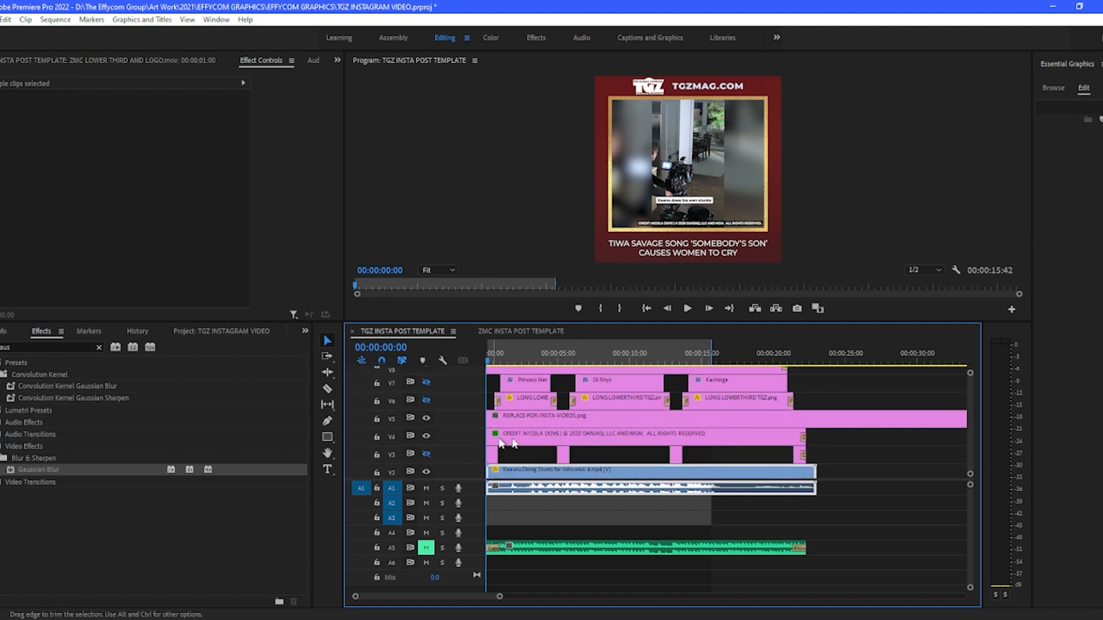
pyautogui.click(557, 438)
pyautogui.click(451, 270)
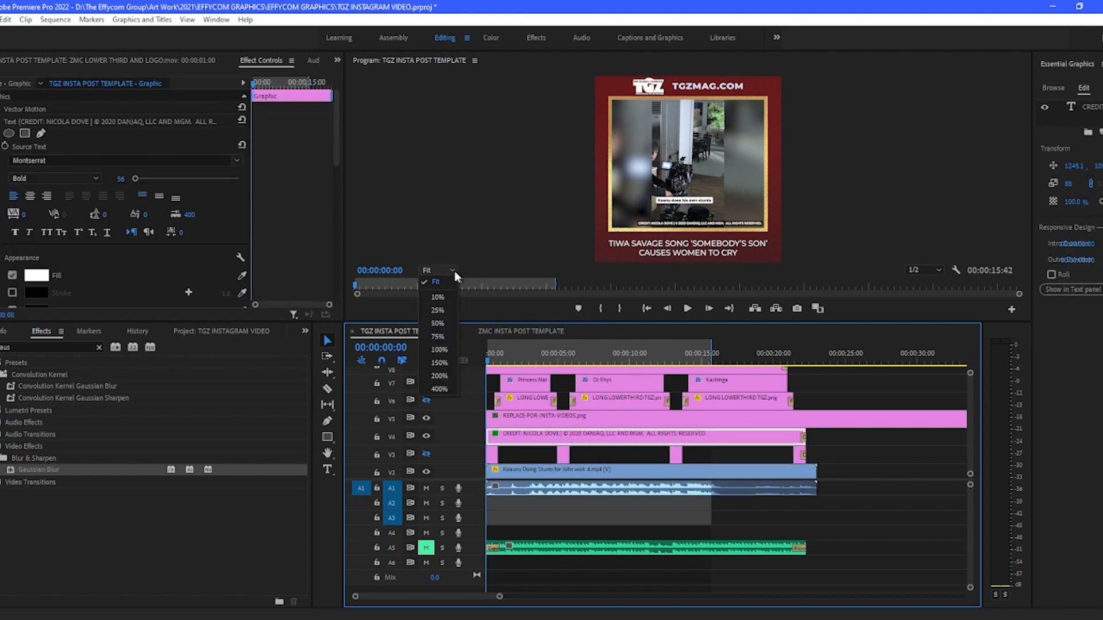
pyautogui.click(445, 326)
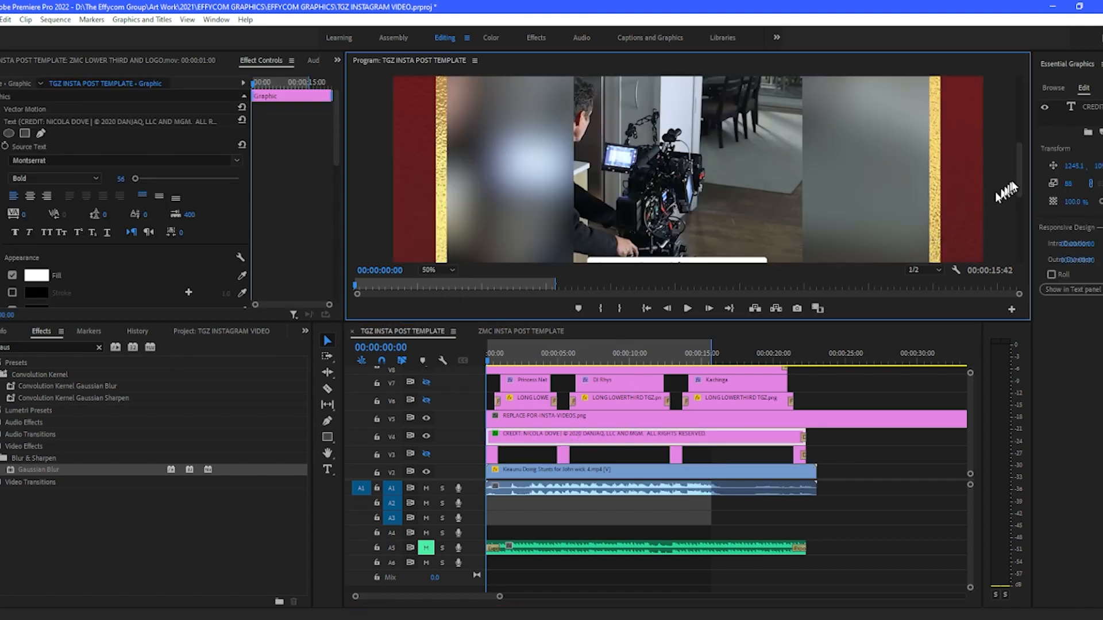
pyautogui.moveTo(1019, 181); pyautogui.dragTo(1015, 220)
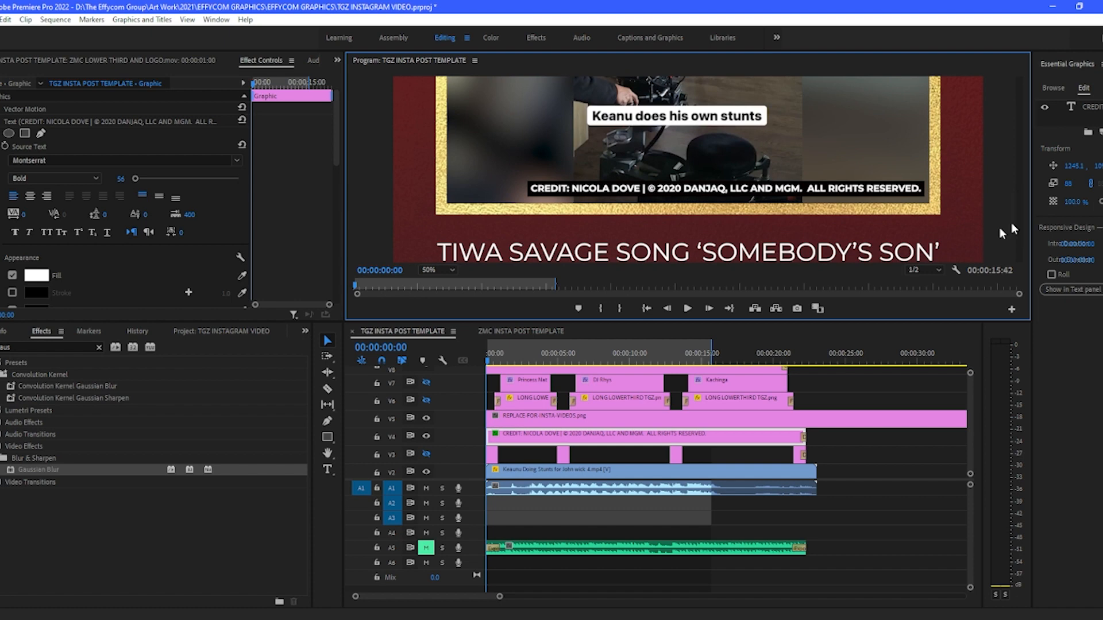
# Switch to Chrome and check the Instagram reel of the stunt clip for the account to credit.
pyautogui.moveTo(255, 614)
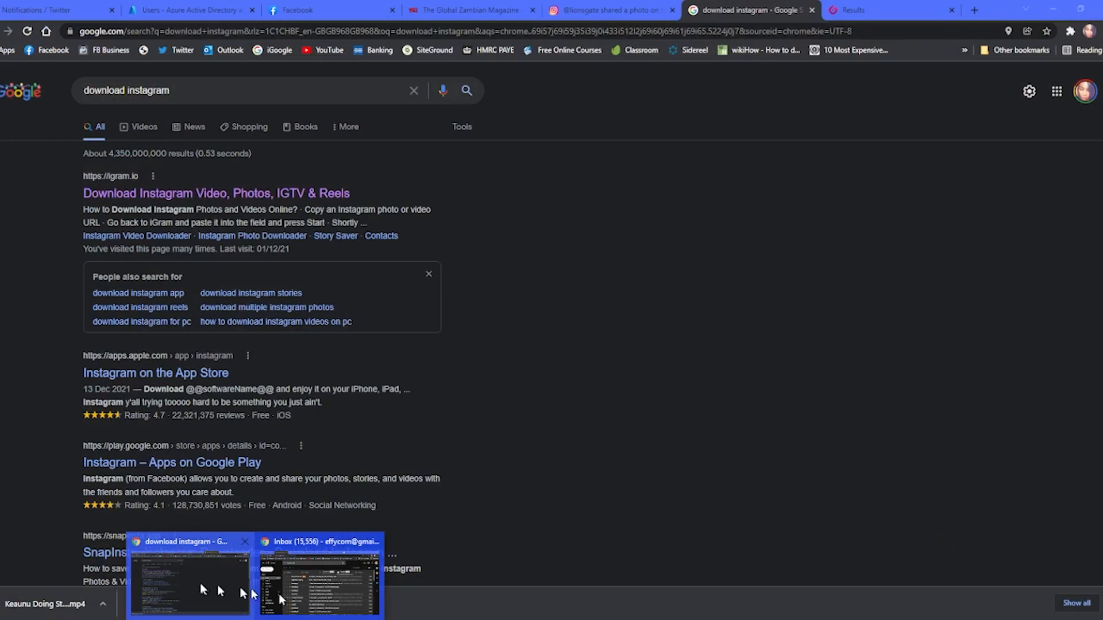
pyautogui.click(203, 589)
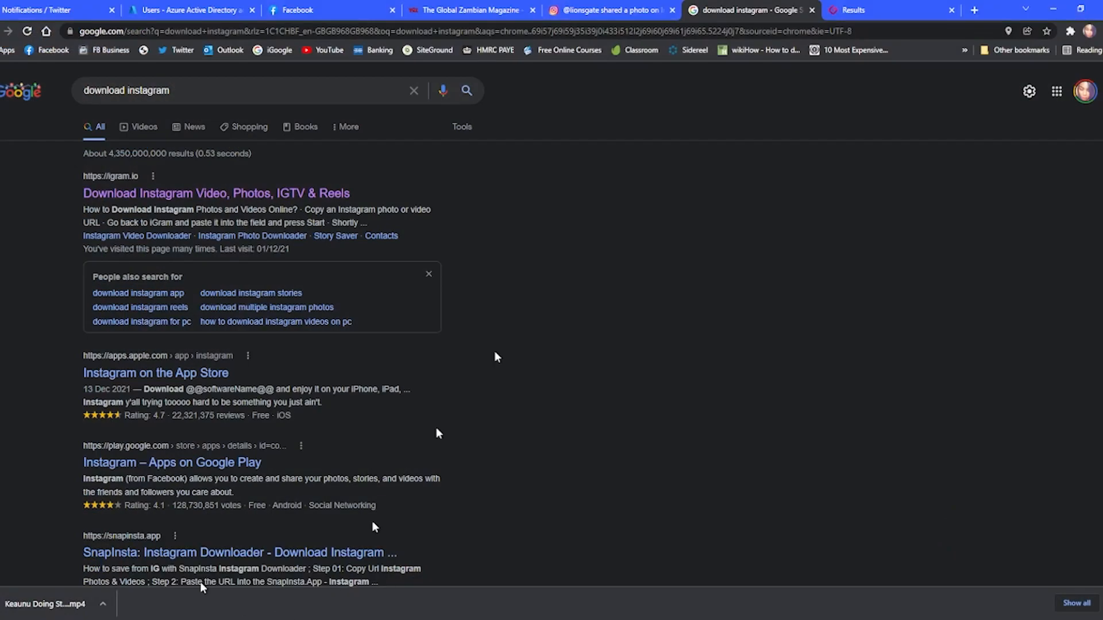
pyautogui.click(574, 12)
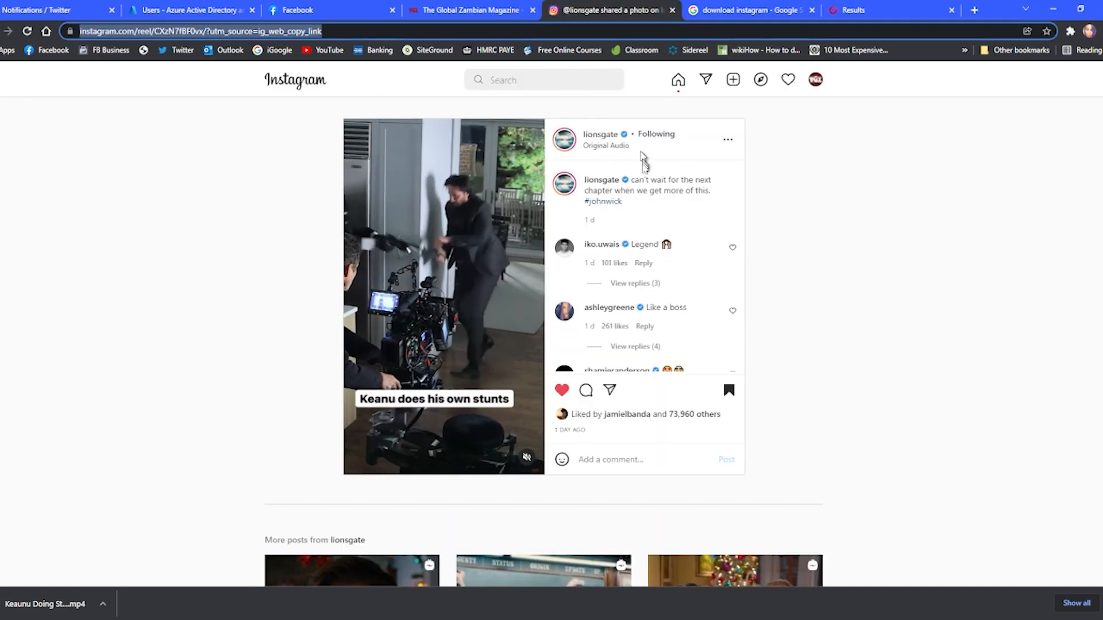
pyautogui.moveTo(597, 184)
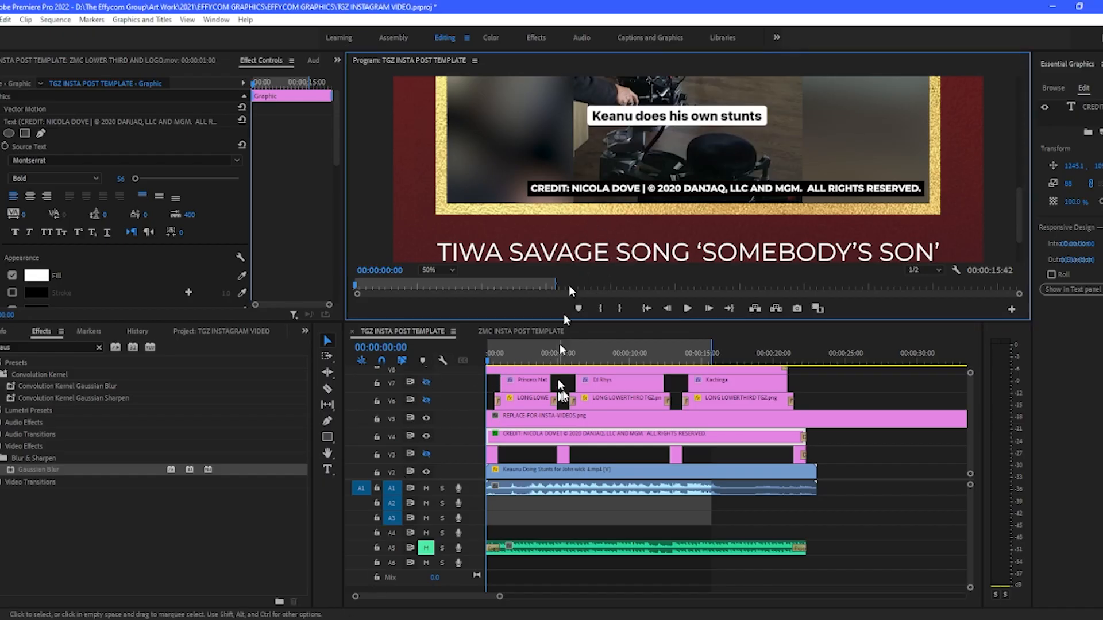
# Insert the film camera emoji at the start of the credit text on the video.
pyautogui.click(651, 195)
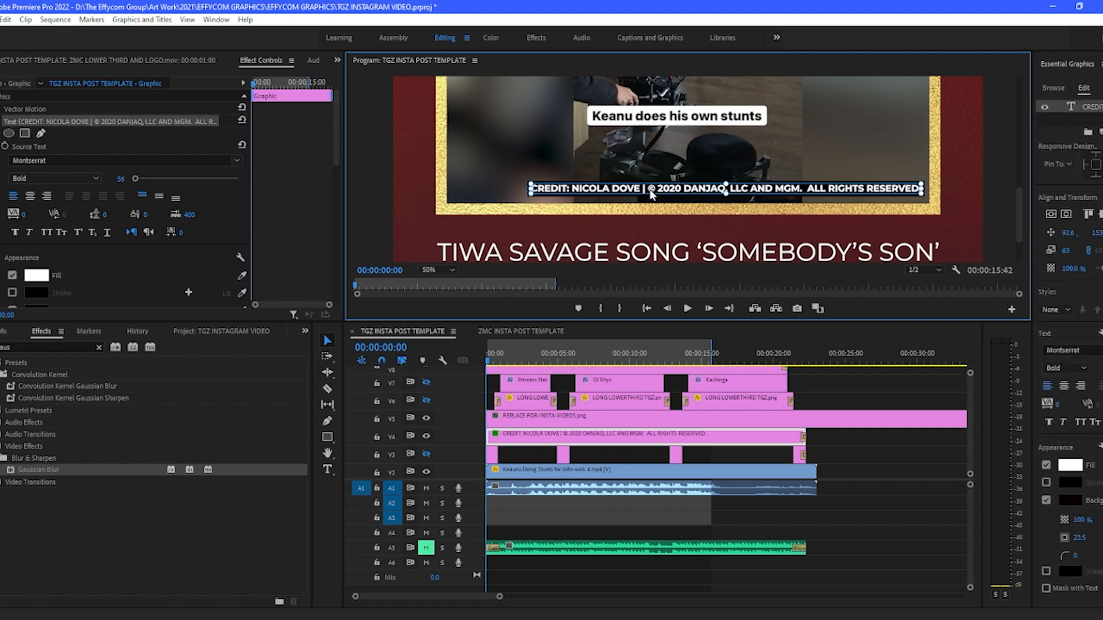
pyautogui.doubleClick(651, 192)
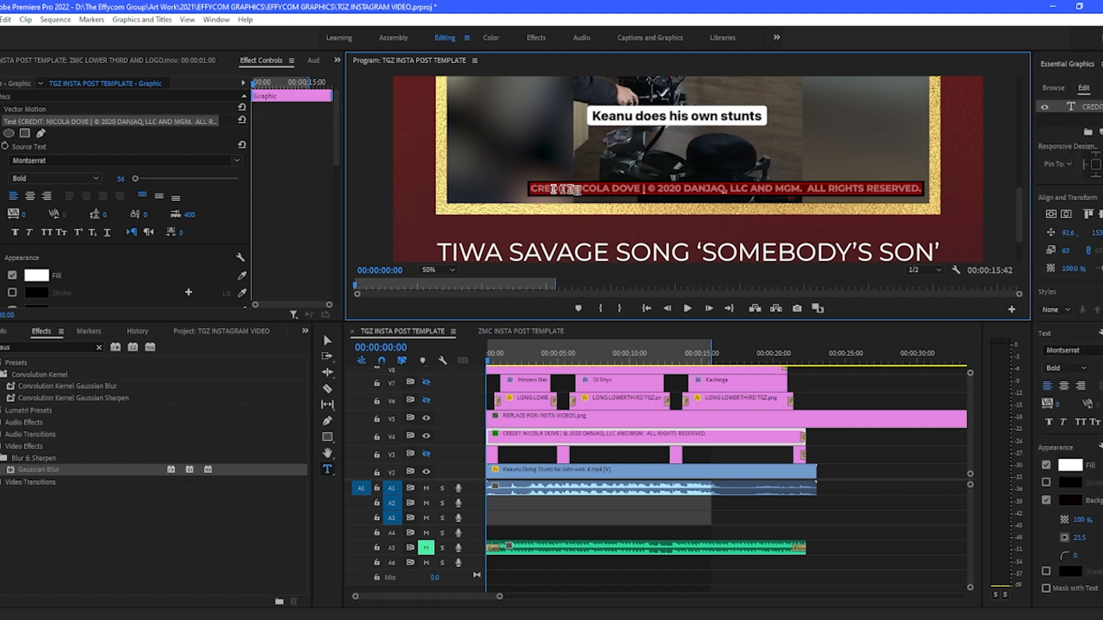
pyautogui.click(531, 190)
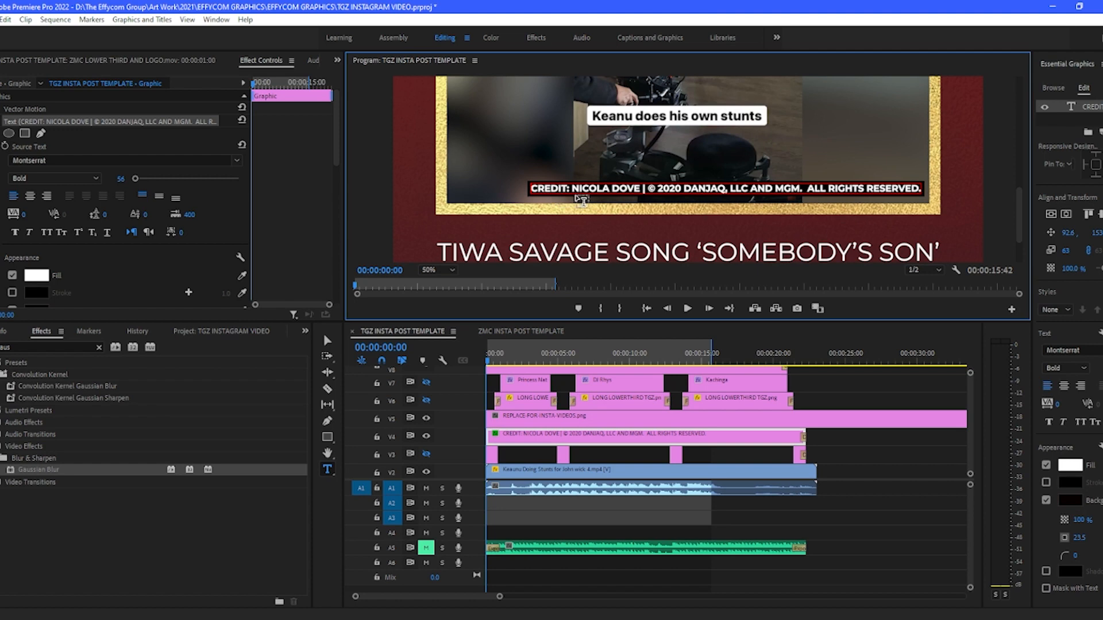
pyautogui.press('super+period')
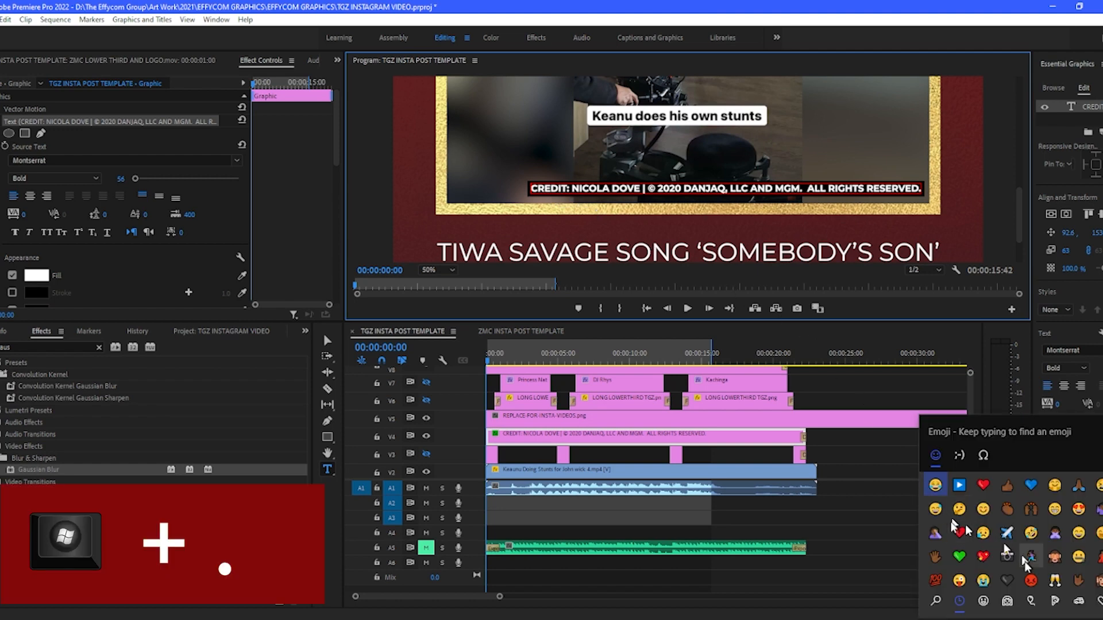
pyautogui.scroll(-3, 1031, 551)
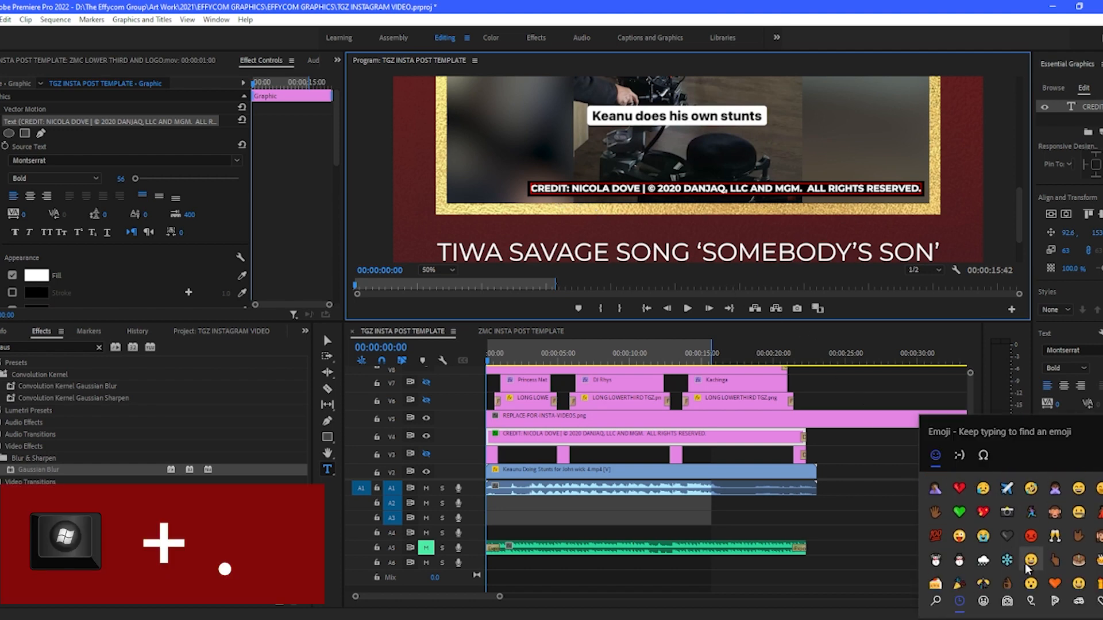
pyautogui.click(1079, 601)
pyautogui.scroll(-5, 1042, 534)
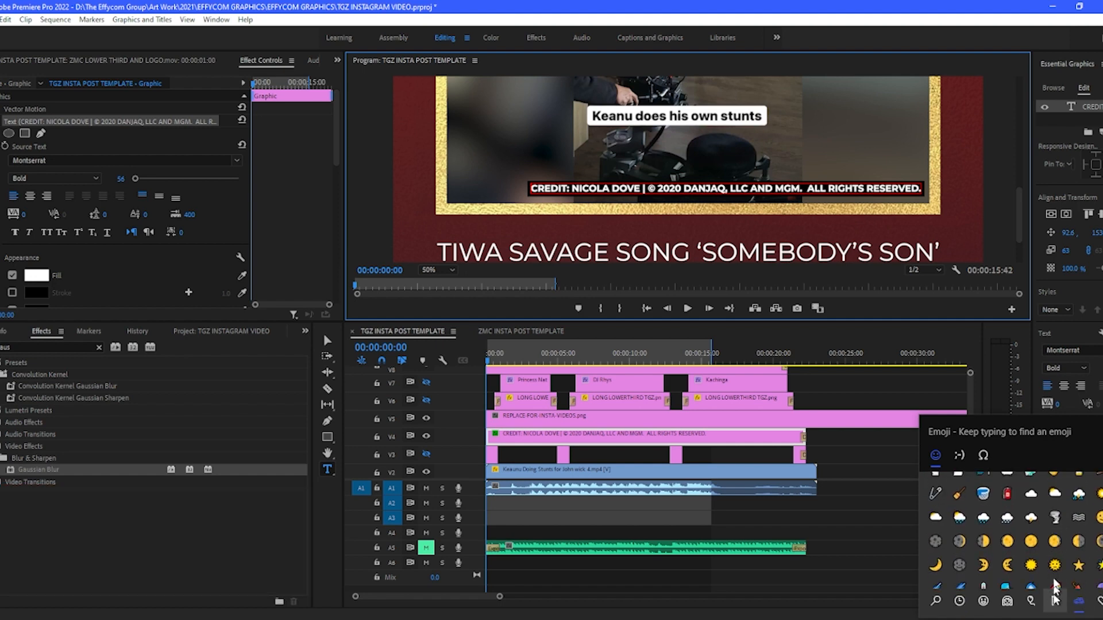
pyautogui.click(1031, 601)
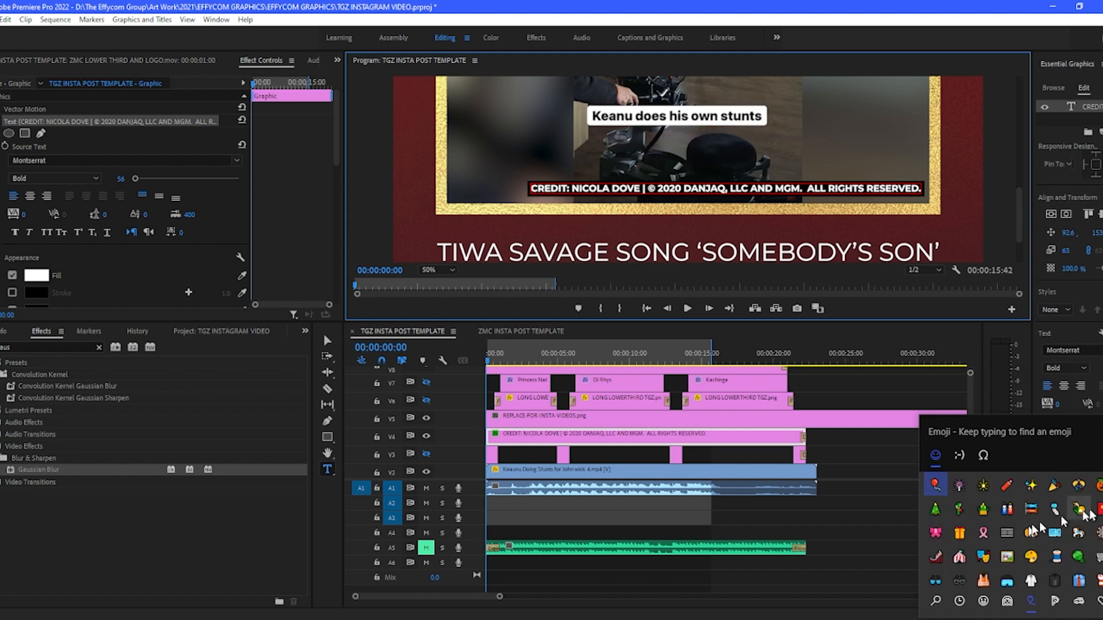
pyautogui.scroll(-5, 1039, 540)
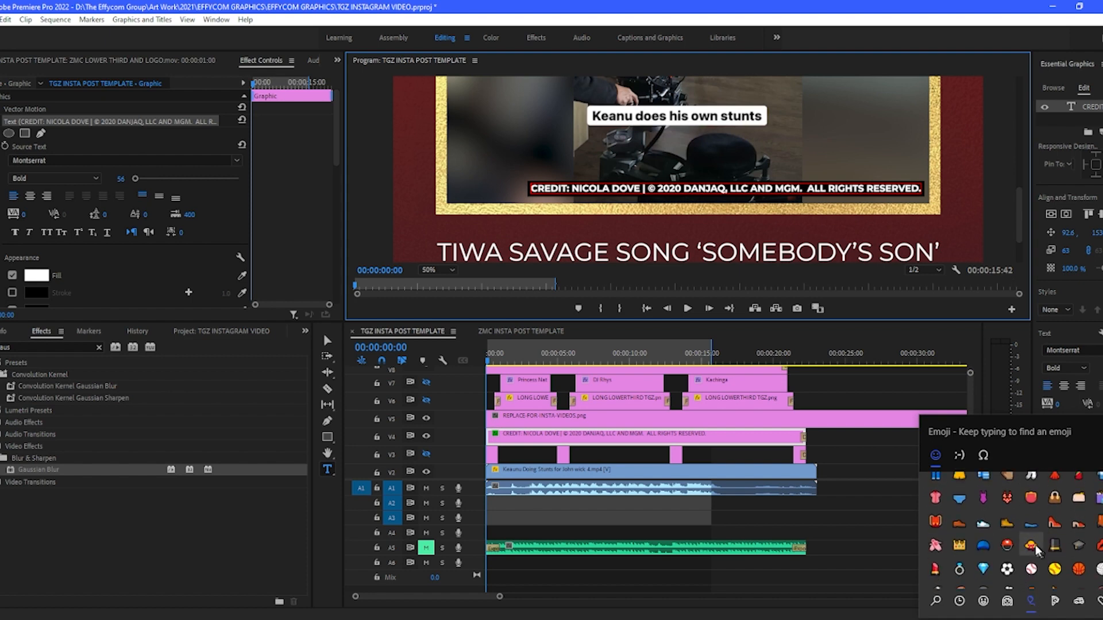
pyautogui.scroll(-5, 1033, 549)
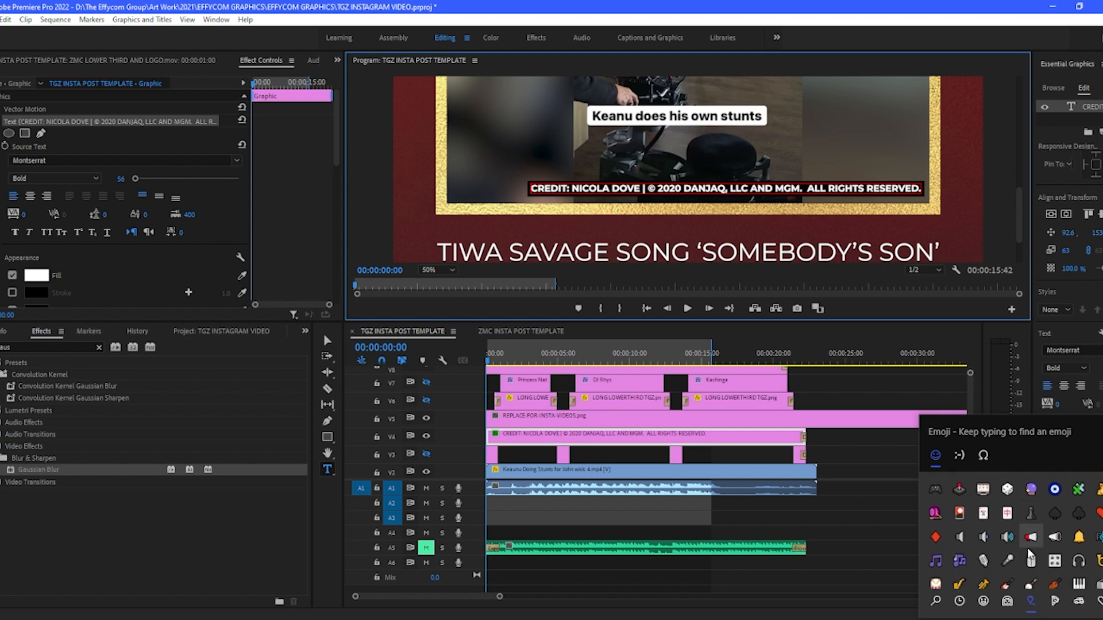
pyautogui.scroll(-8, 1028, 555)
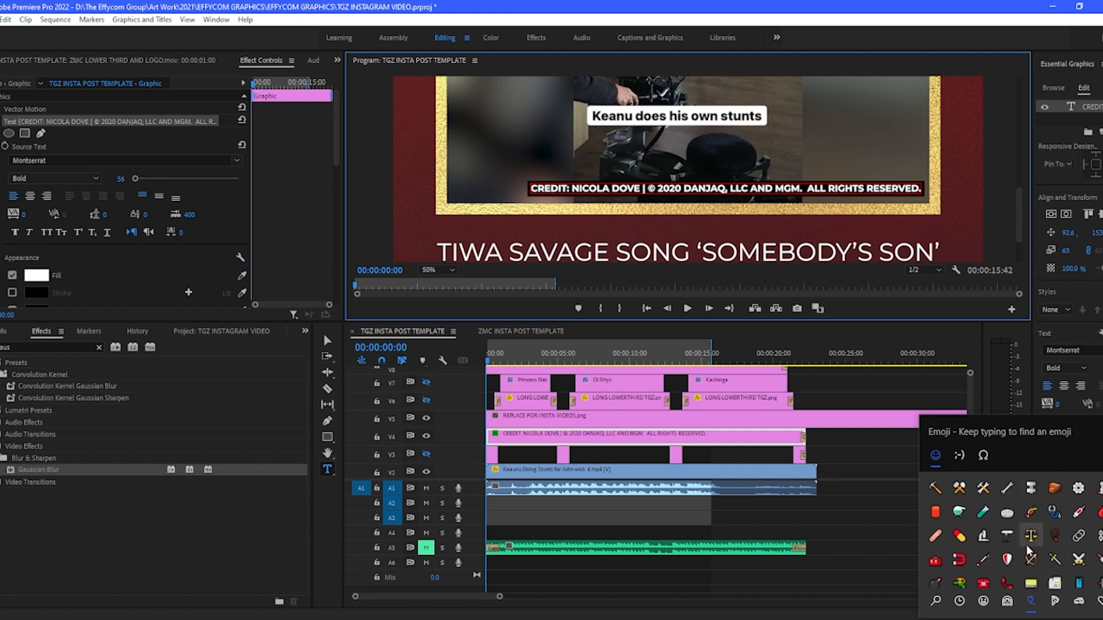
pyautogui.scroll(-4, 1028, 550)
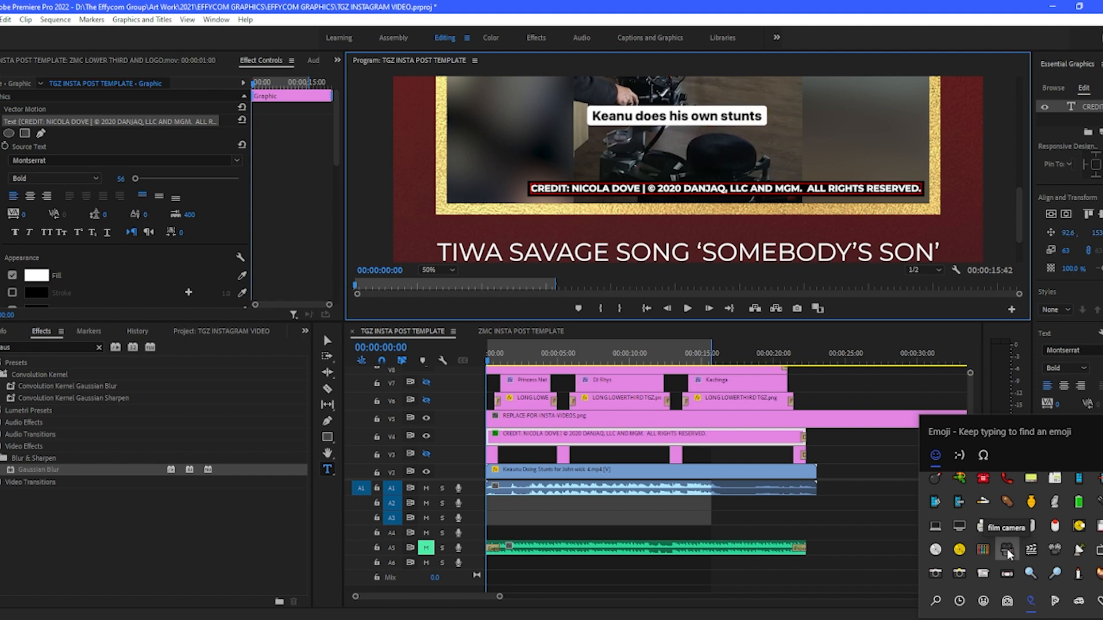
pyautogui.click(1007, 552)
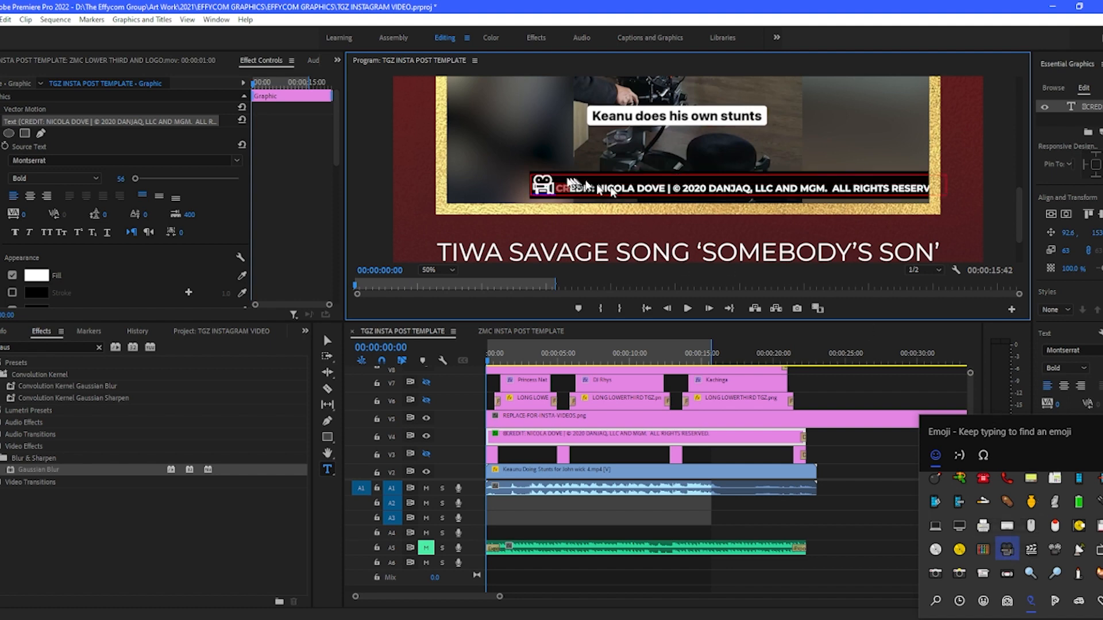
# Delete the word CREDIT after the camera emoji, keeping the colon.
pyautogui.click(551, 192)
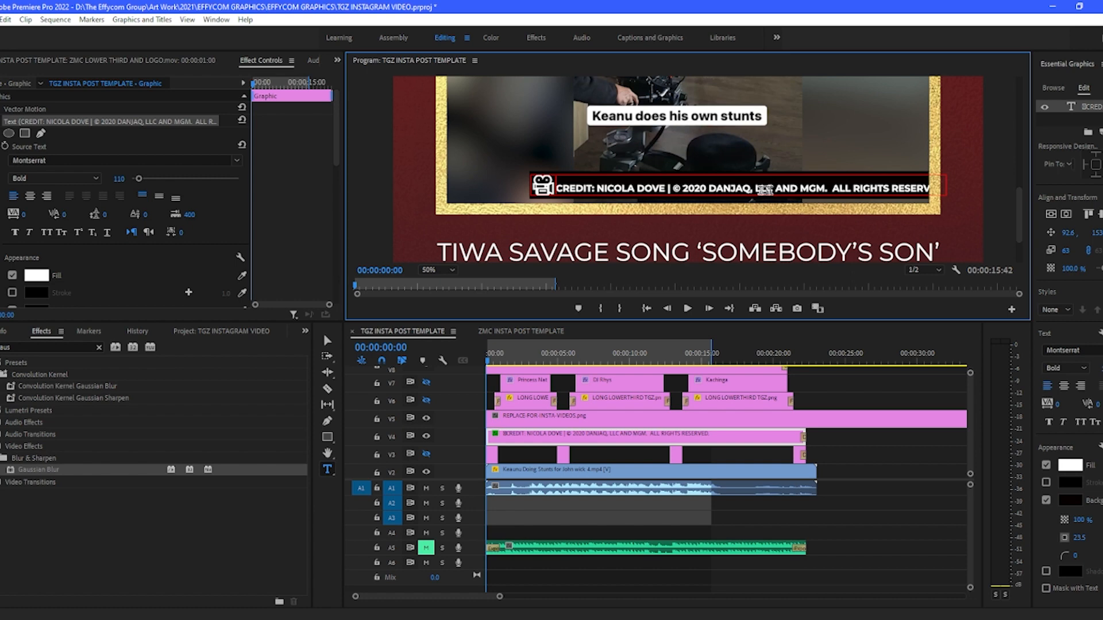
pyautogui.write(':')
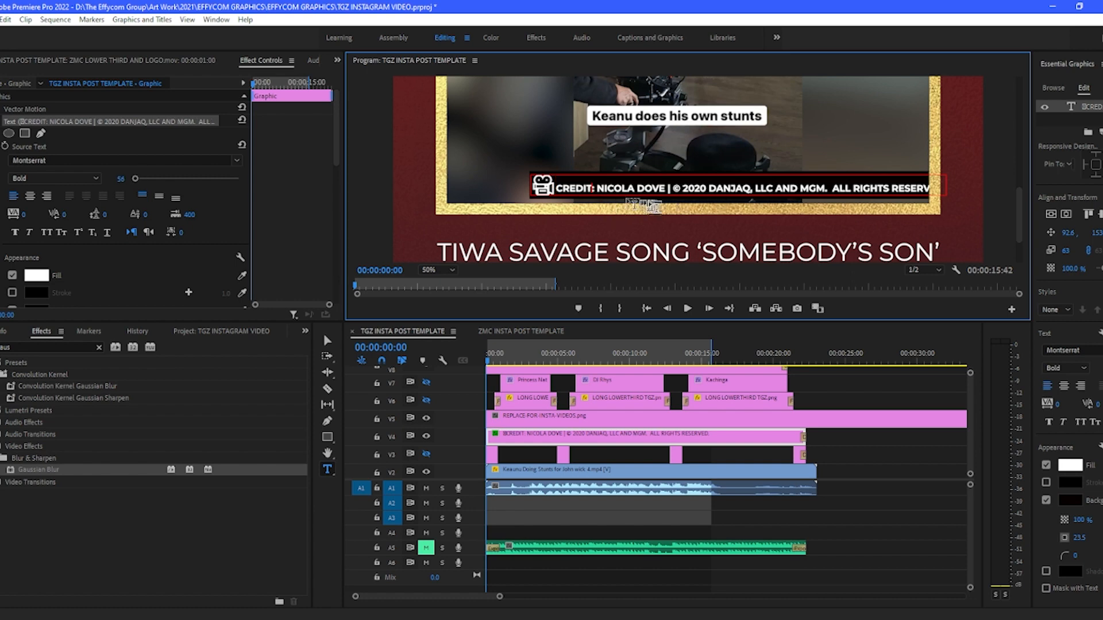
pyautogui.press('BackSpace')
pyautogui.press('BackSpace')
pyautogui.press('BackSpace')
pyautogui.press('BackSpace')
pyautogui.press('BackSpace')
pyautogui.press('BackSpace')
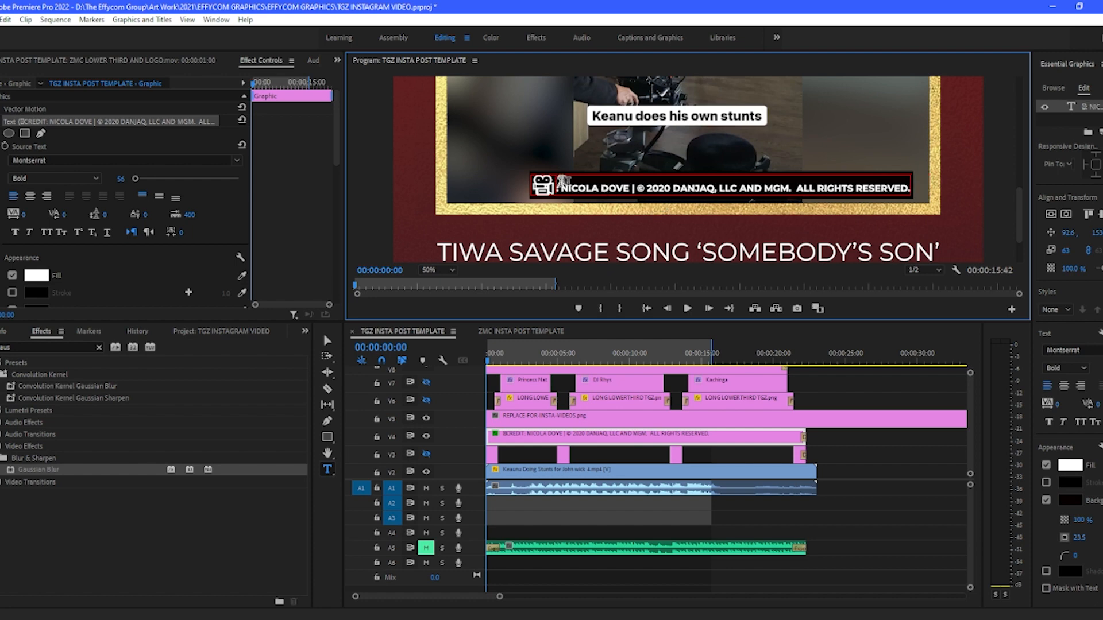
# Replace the old credit wording after the colon with LIONSGATE and finish editing the text.
pyautogui.moveTo(560, 188); pyautogui.dragTo(885, 201)
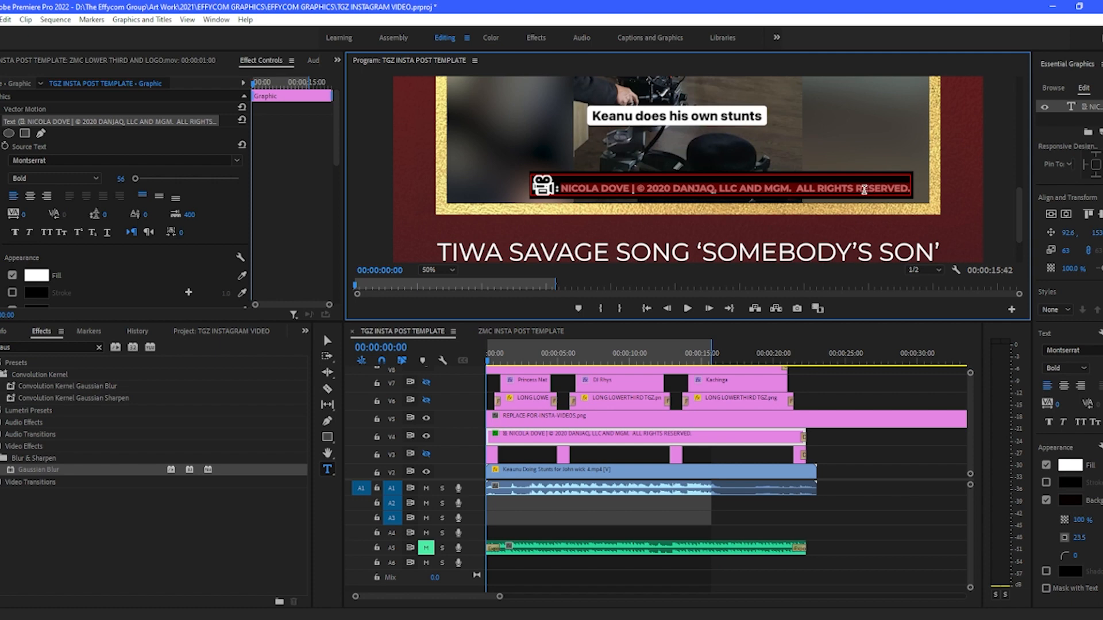
pyautogui.press('capslock')
pyautogui.write('LIONSGATE')
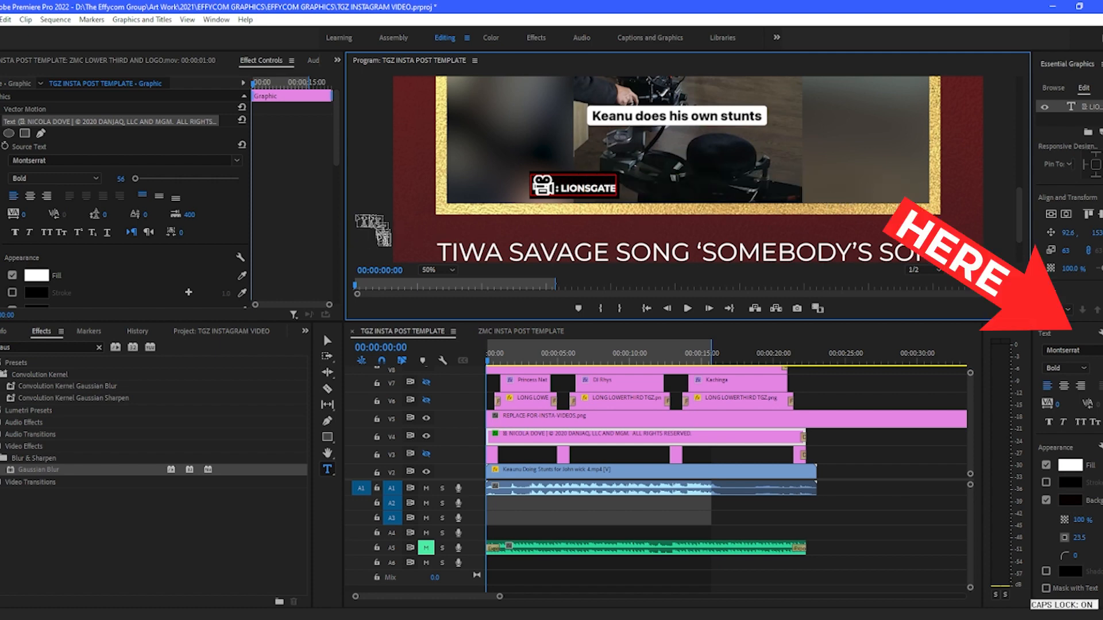
pyautogui.click(327, 341)
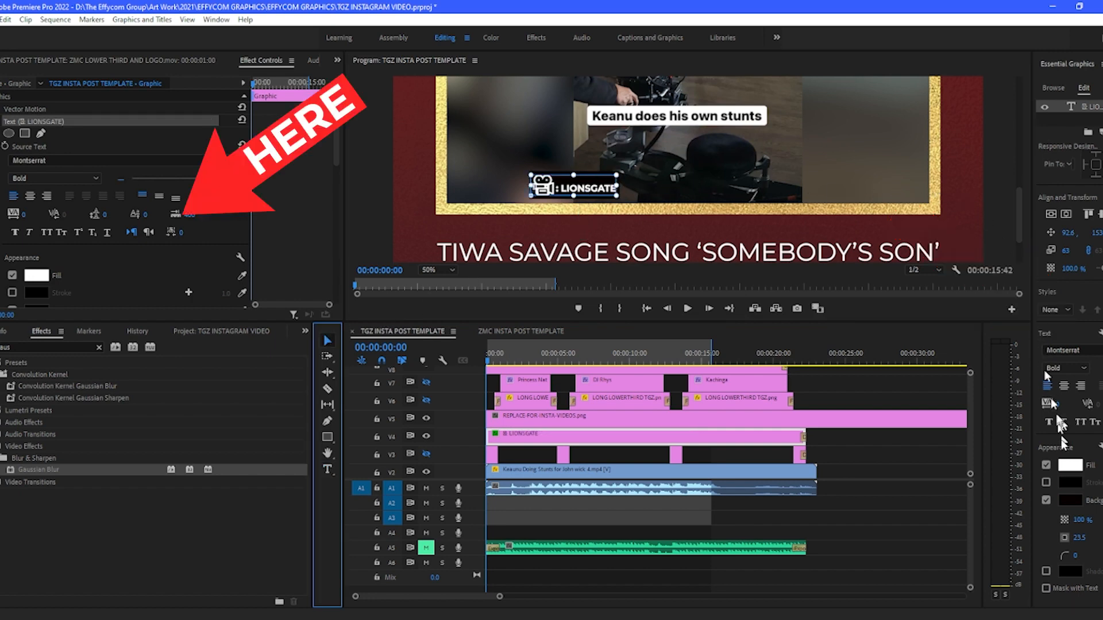
# Set the LIONSGATE credit's background opacity to 48% and its font style to Regular.
pyautogui.scroll(-3, 164, 224)
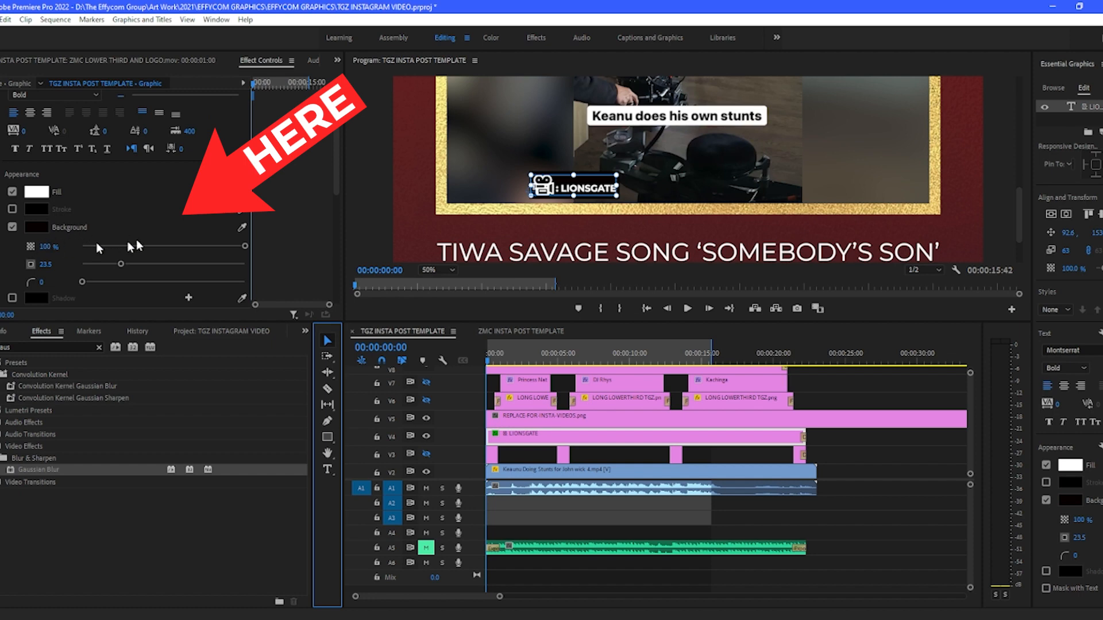
pyautogui.click(65, 225)
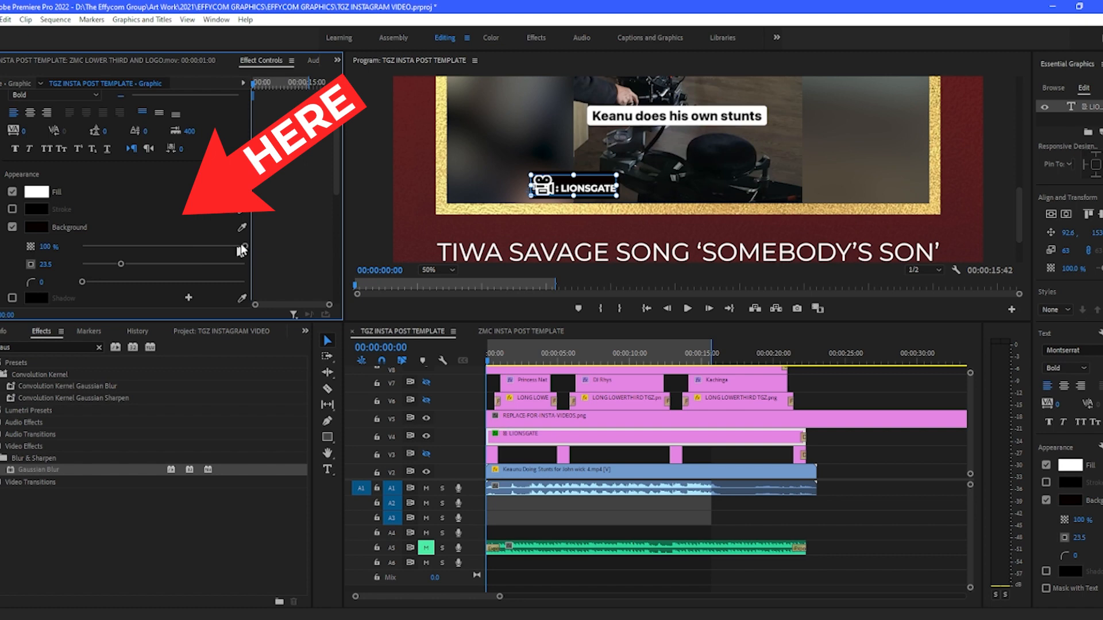
pyautogui.moveTo(240, 250); pyautogui.dragTo(177, 248)
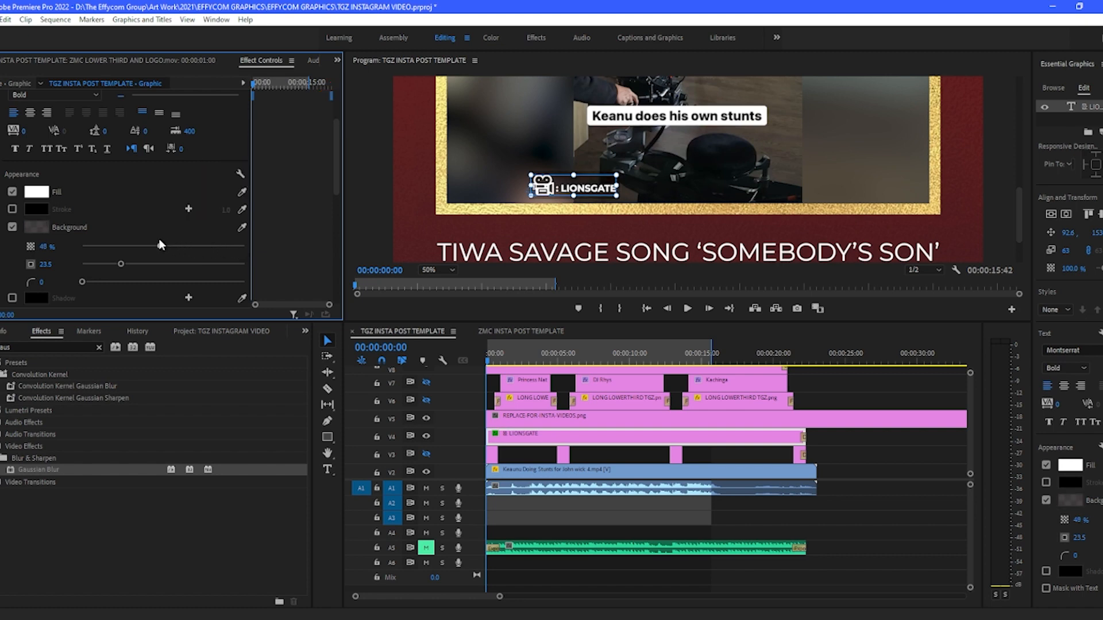
pyautogui.scroll(3, 174, 203)
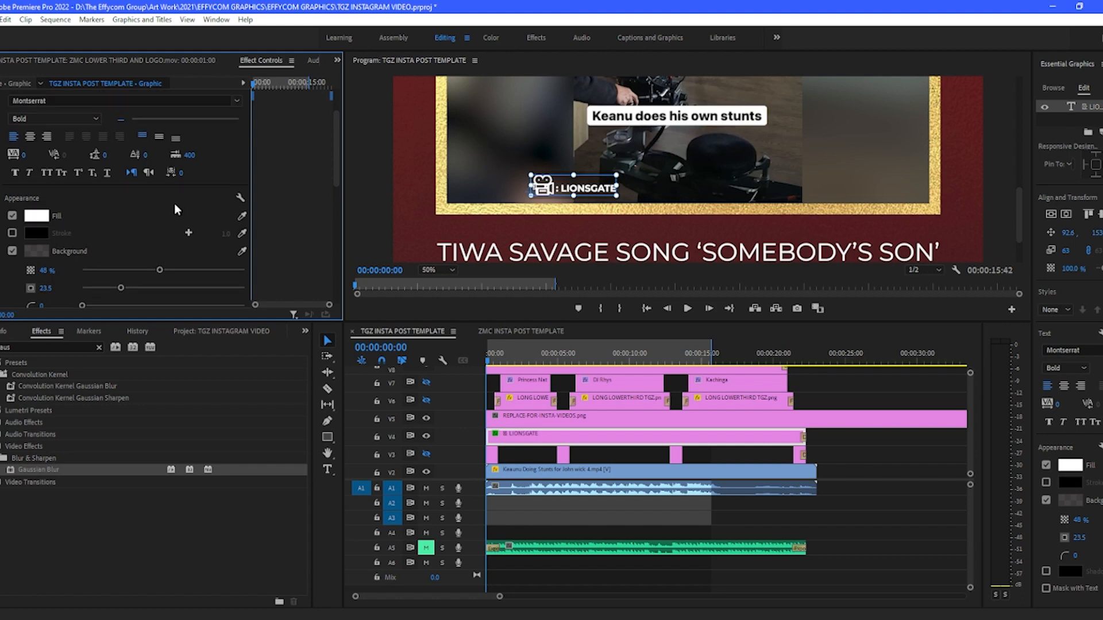
pyautogui.click(64, 154)
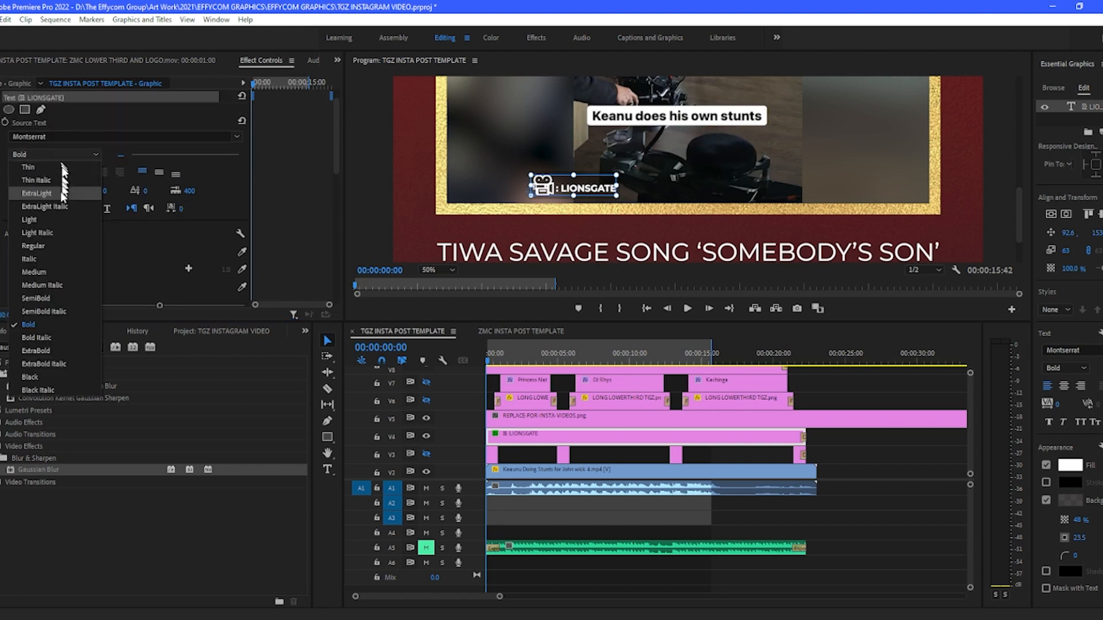
pyautogui.click(46, 246)
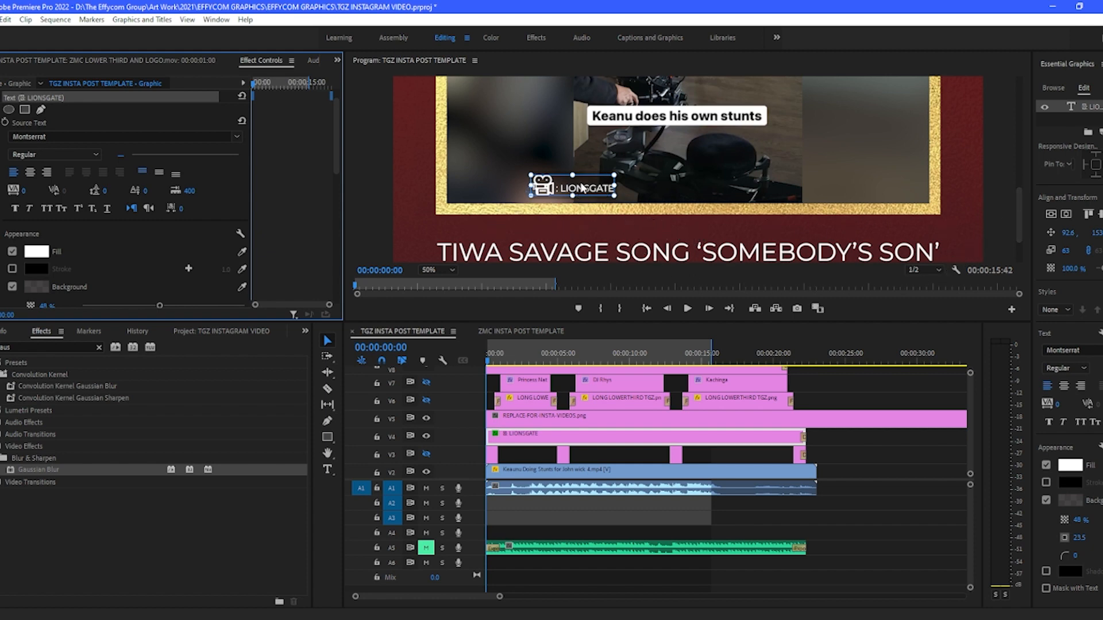
# Enlarge the LIONSGATE credit to a scale of 95 in the video's lower-right corner and turn off its background.
pyautogui.moveTo(581, 188); pyautogui.dragTo(809, 161)
pyautogui.moveTo(899, 183); pyautogui.dragTo(877, 186)
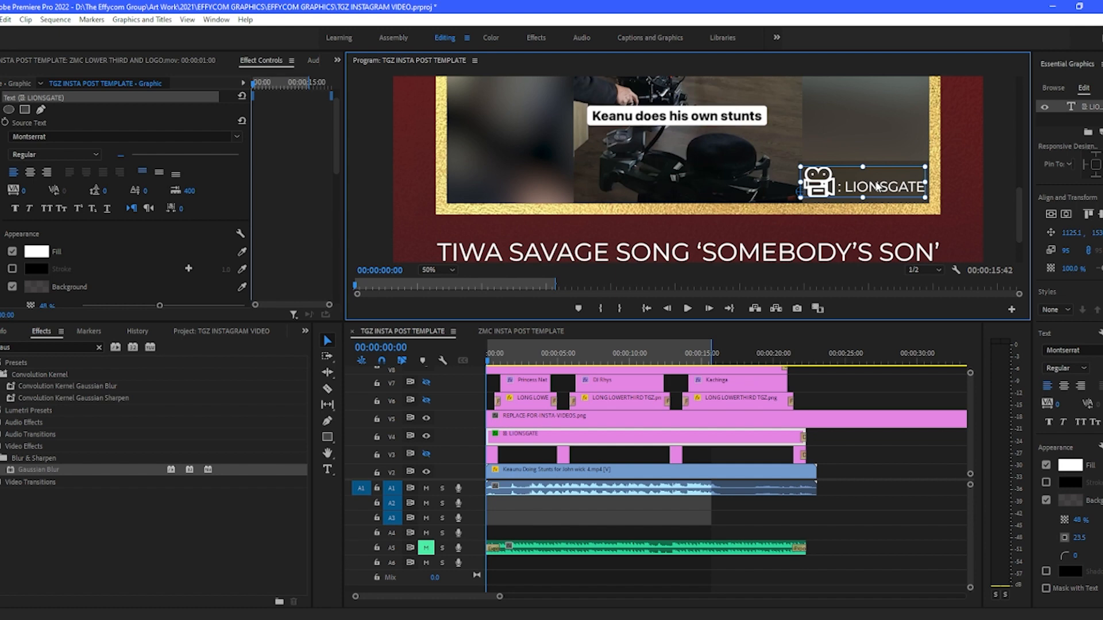
pyautogui.click(13, 286)
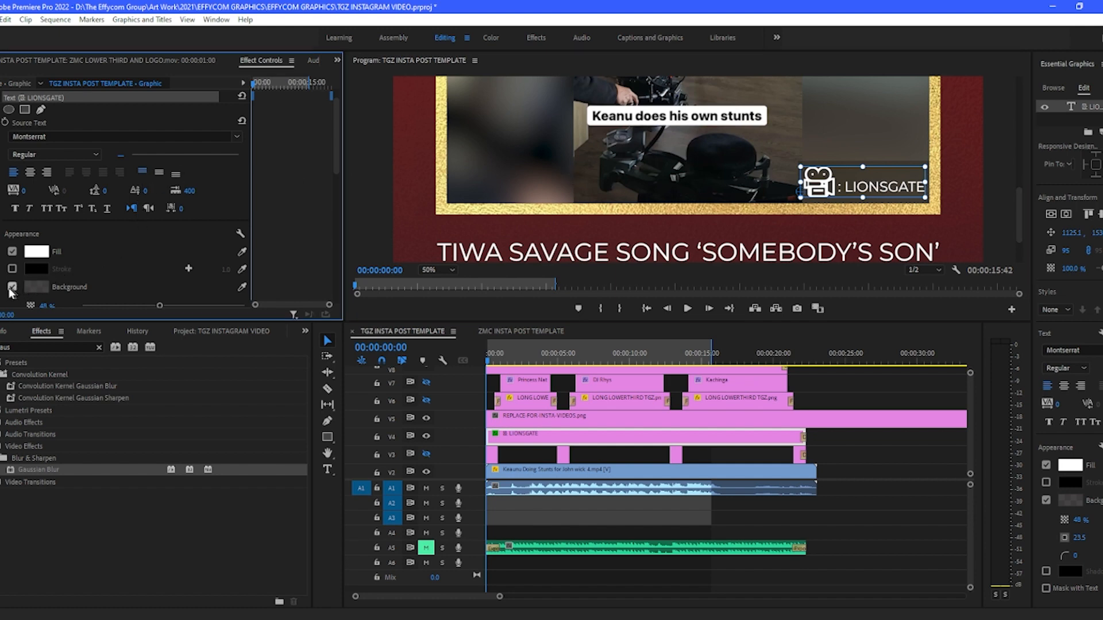
pyautogui.click(955, 178)
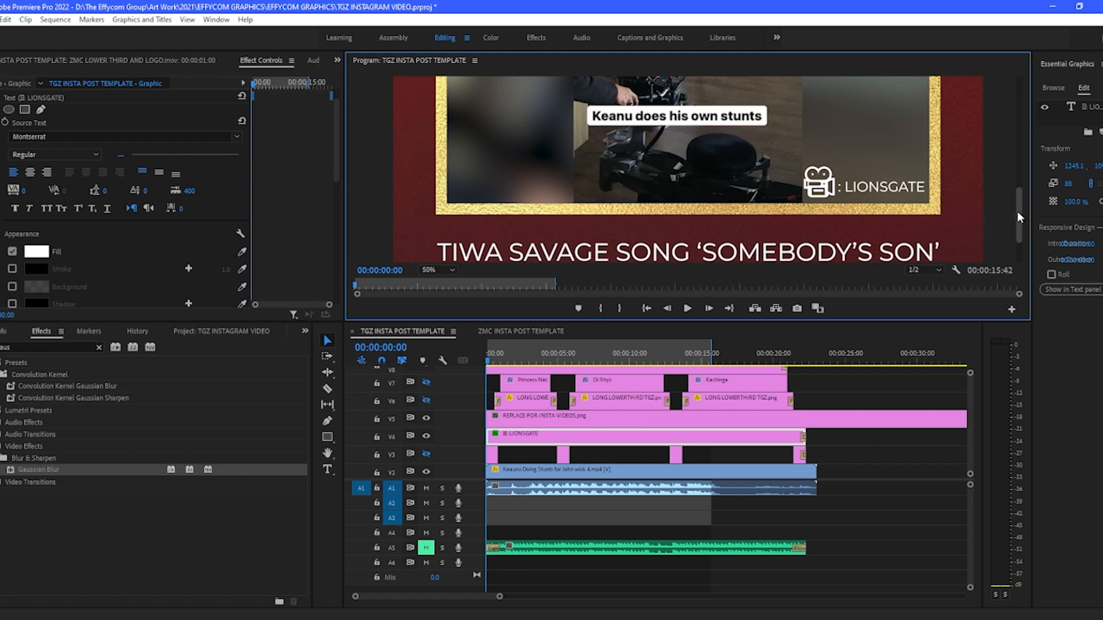
# Replace the headline beneath the video frame with "BTS KEANU REEVES, DOING HIS OWN STUNTS".
pyautogui.moveTo(1017, 212)
pyautogui.mouseDown()
pyautogui.moveTo(1017, 132)
pyautogui.moveTo(1006, 230)
pyautogui.mouseUp()
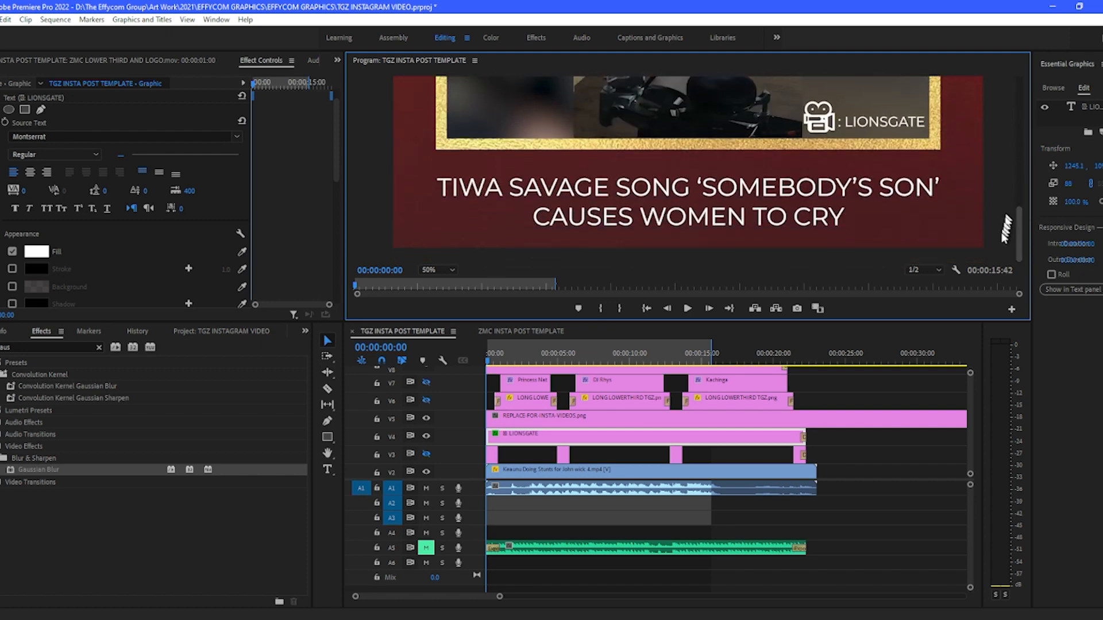
pyautogui.click(725, 201)
pyautogui.doubleClick(558, 192)
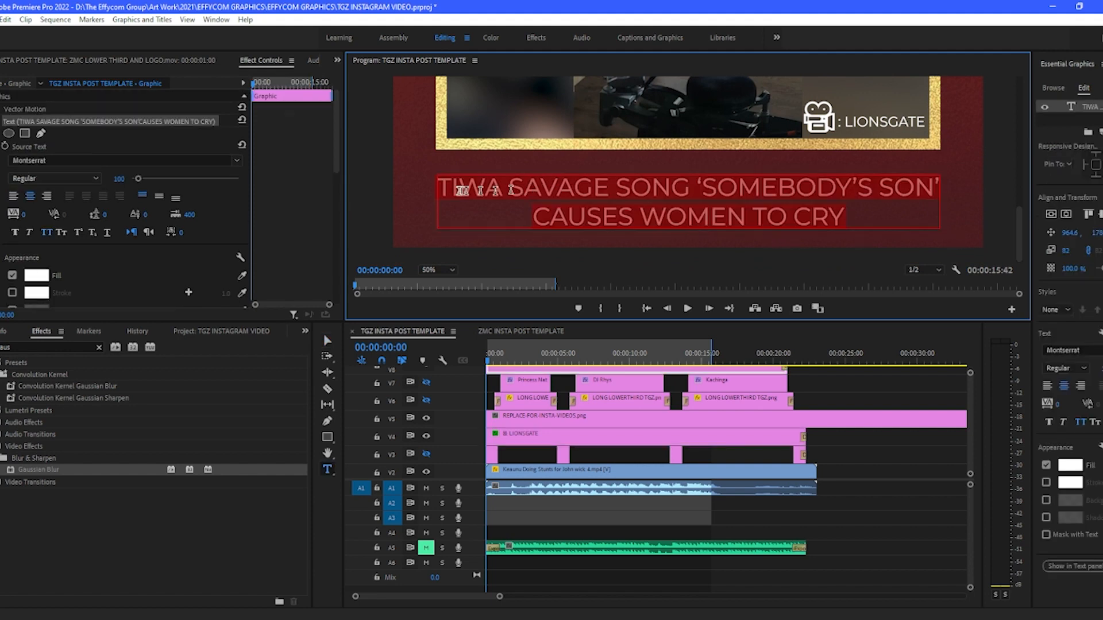
pyautogui.write('BTS KEANU REEVES, ')
pyautogui.write('DO')
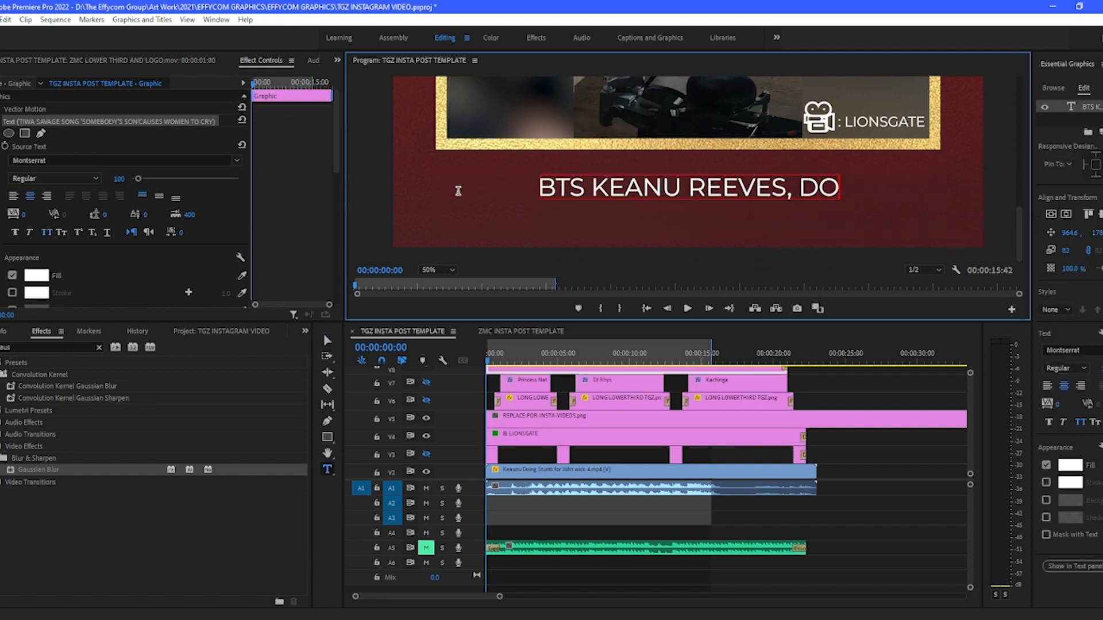
pyautogui.write('ING HIS OWN')
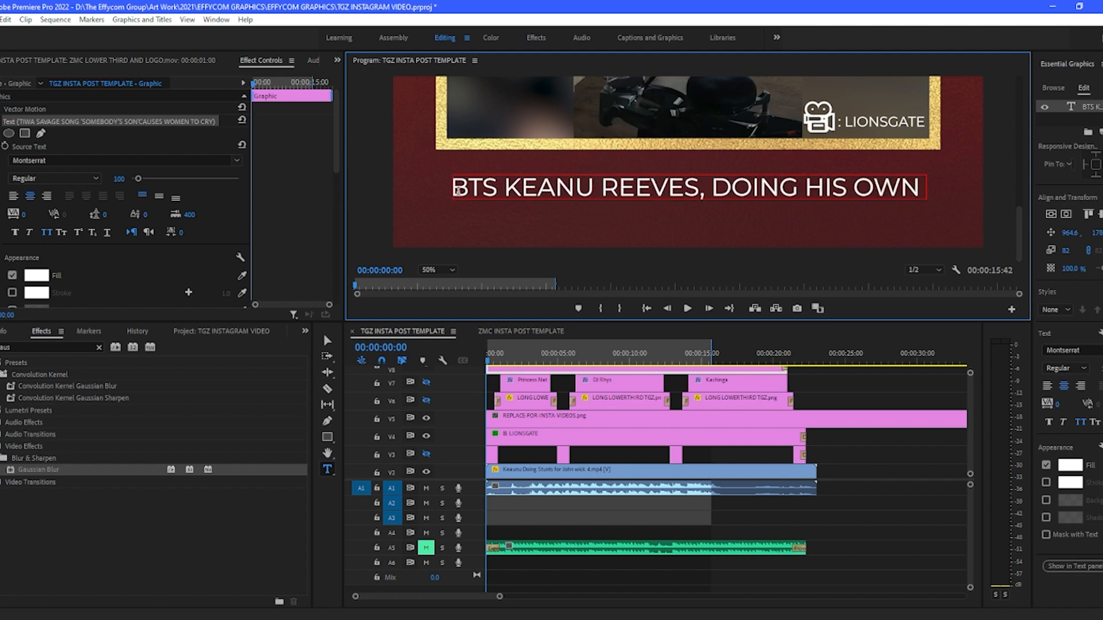
pyautogui.write(' STUNTS')
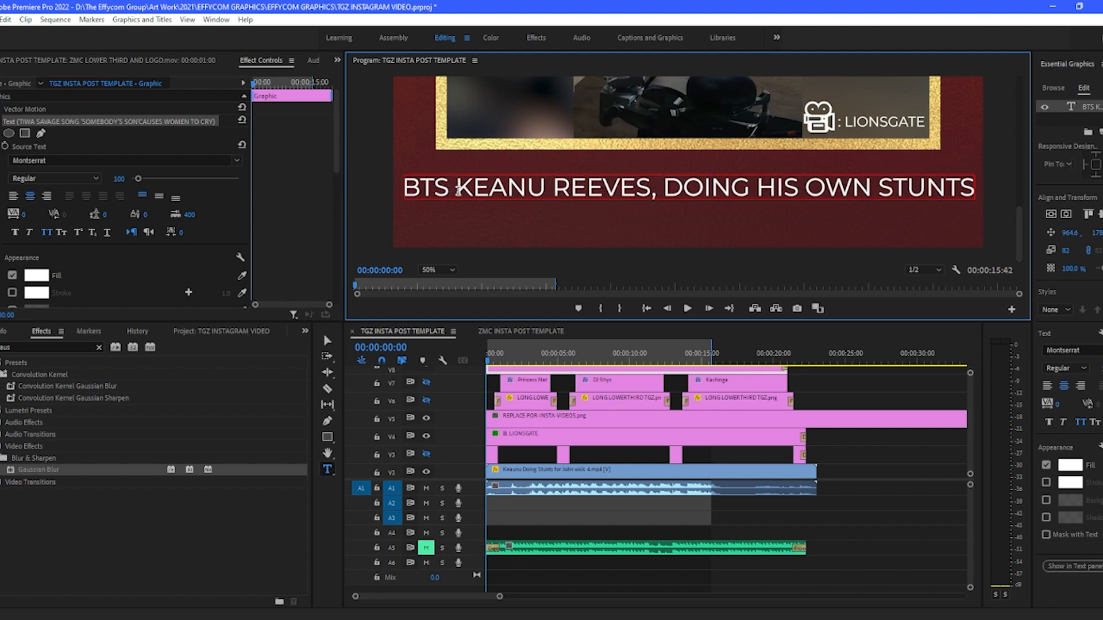
# Break the headline before STUNTS, complete the second line with "ON THE SET OF JOHN WICK" and finish editing the text.
pyautogui.click(886, 187)
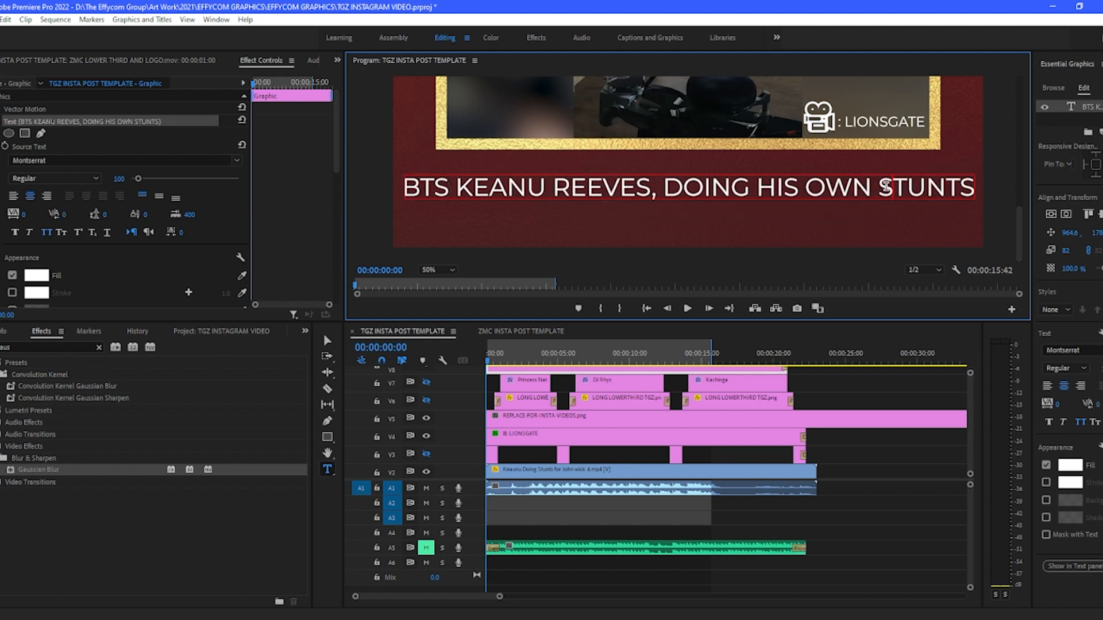
pyautogui.press('Return')
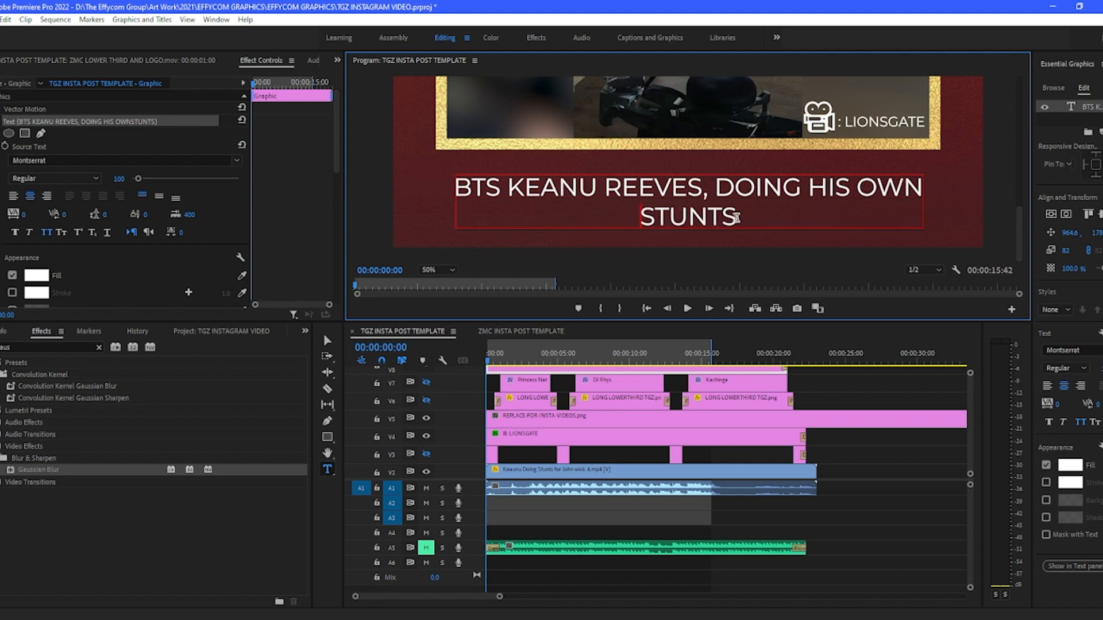
pyautogui.write('ON THE SET OF ')
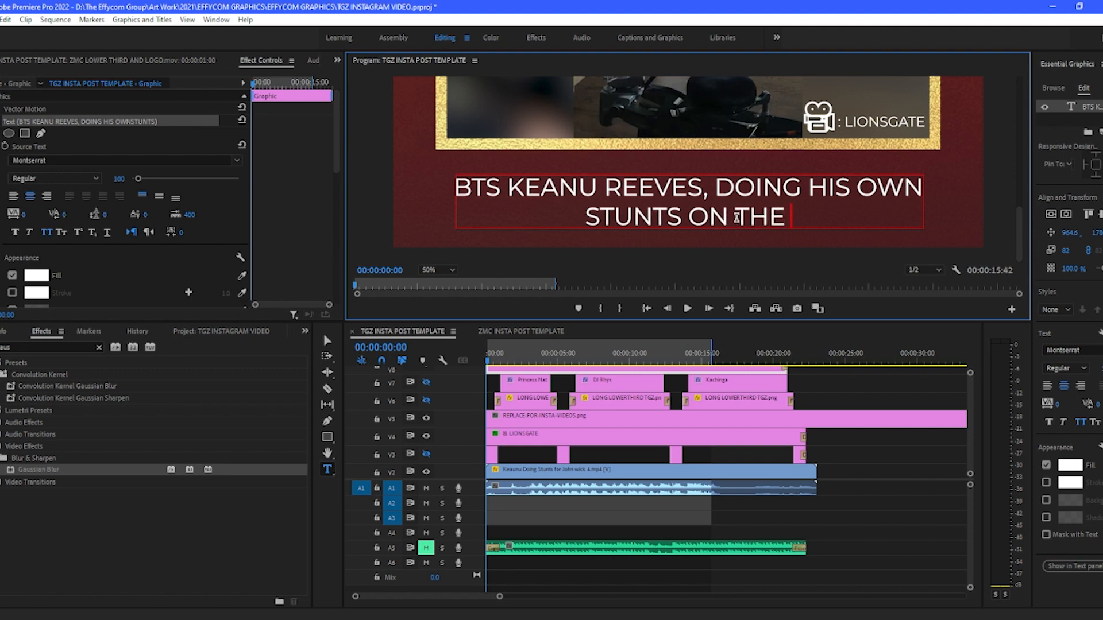
pyautogui.write('JOHN WICK')
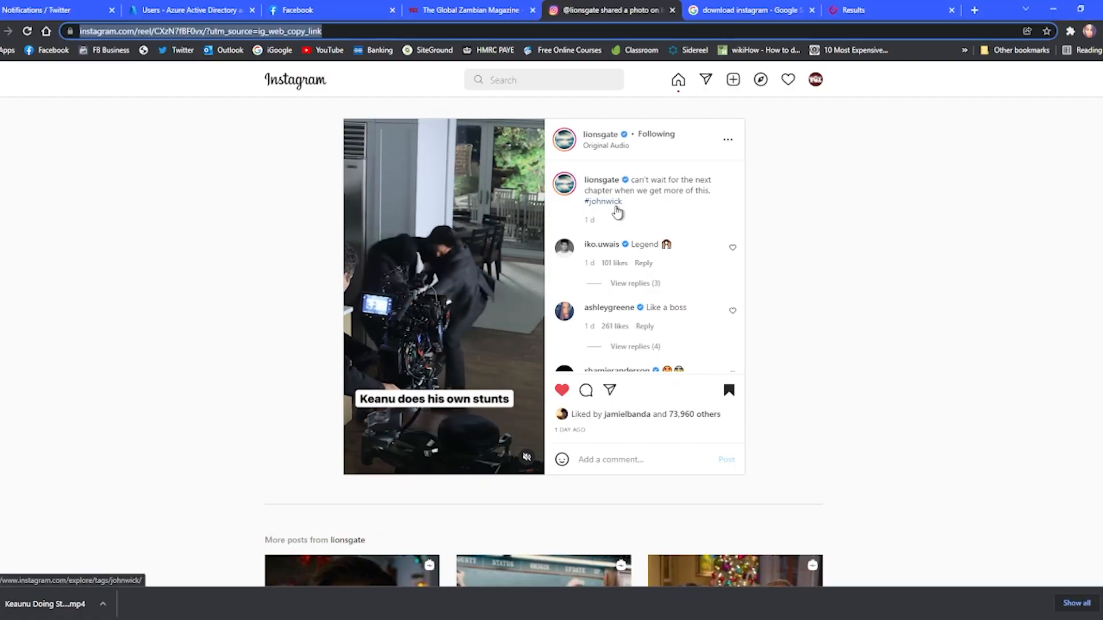
pyautogui.click(1053, 9)
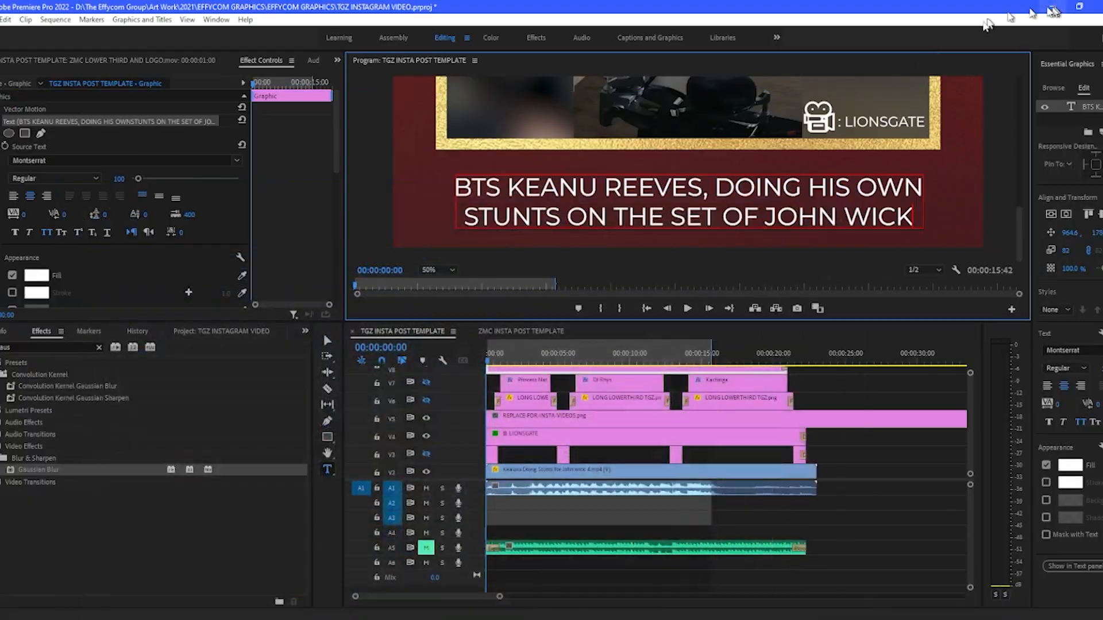
pyautogui.click(333, 342)
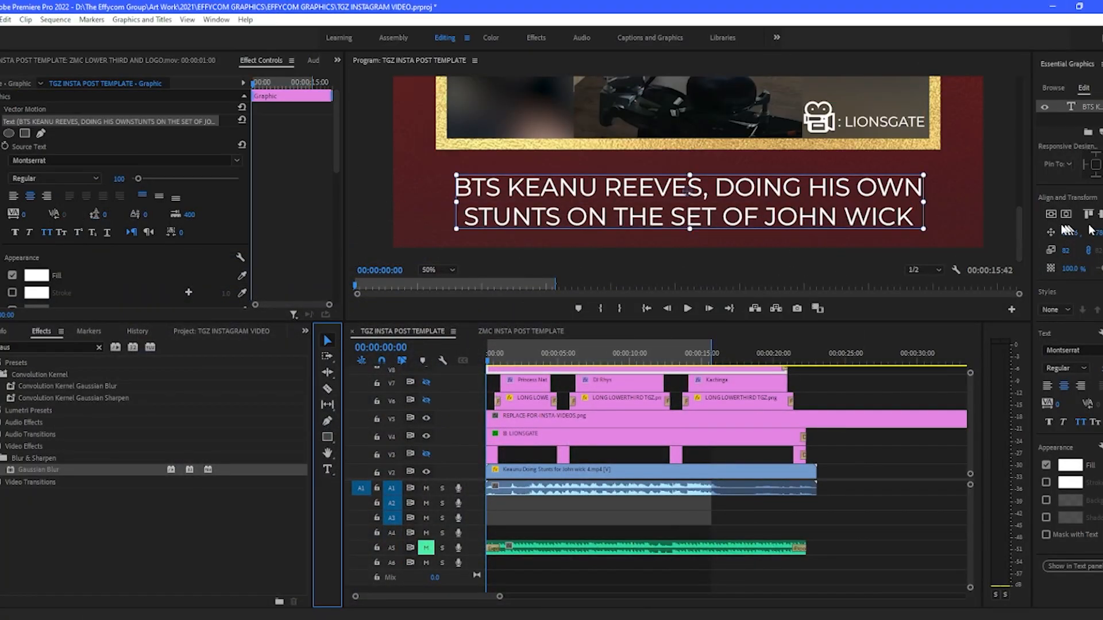
# Fit the whole post in the preview and play the sequence from the start until past the clip's end.
pyautogui.click(435, 271)
pyautogui.click(444, 291)
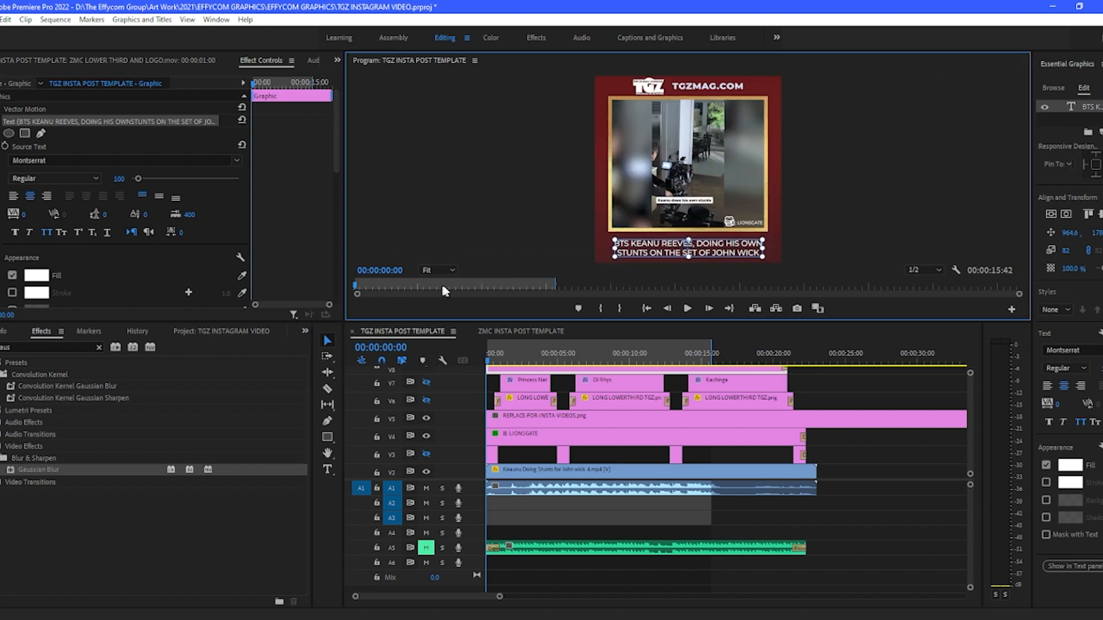
pyautogui.click(833, 212)
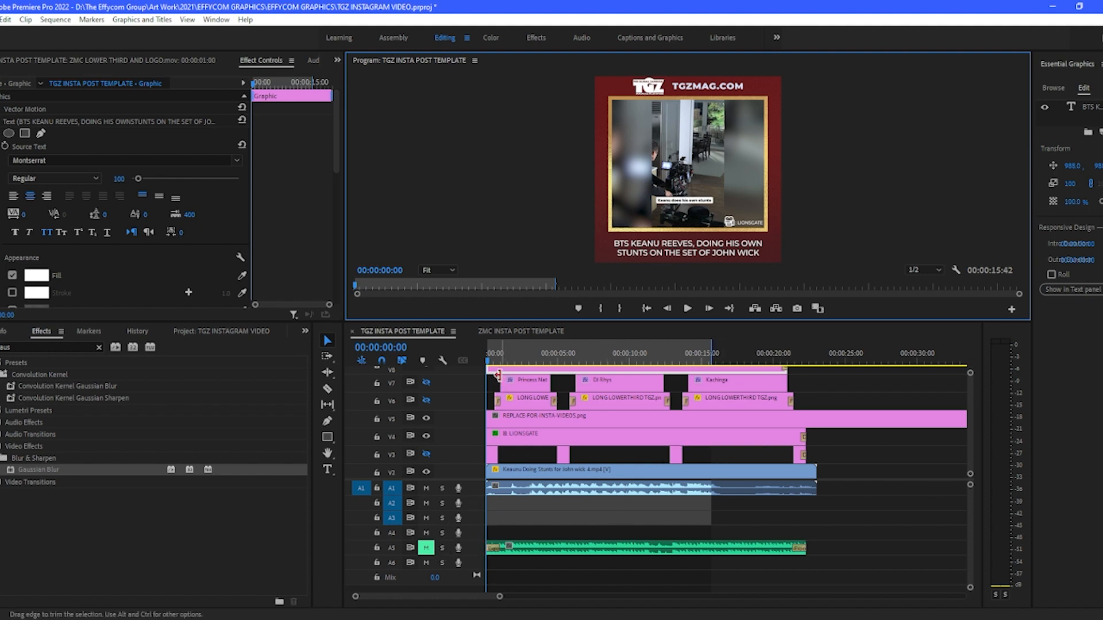
pyautogui.click(685, 313)
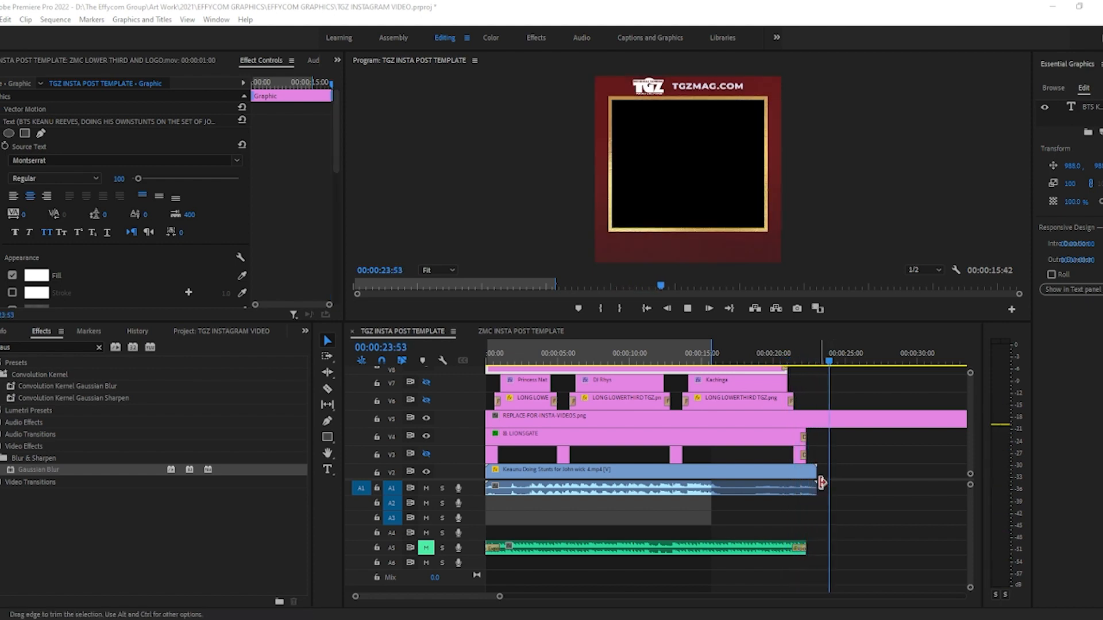
pyautogui.click(688, 309)
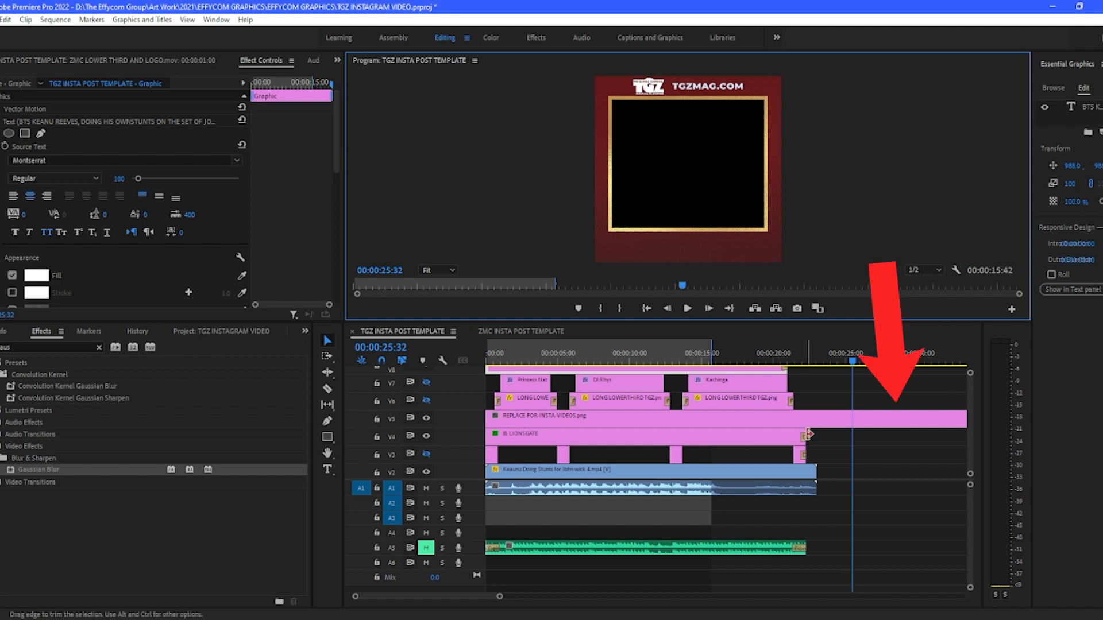
# Extend the LIONSGATE credit to the end of the stunt clip and set the sequence's Out point at the clip's last frame.
pyautogui.moveTo(810, 435); pyautogui.dragTo(819, 436)
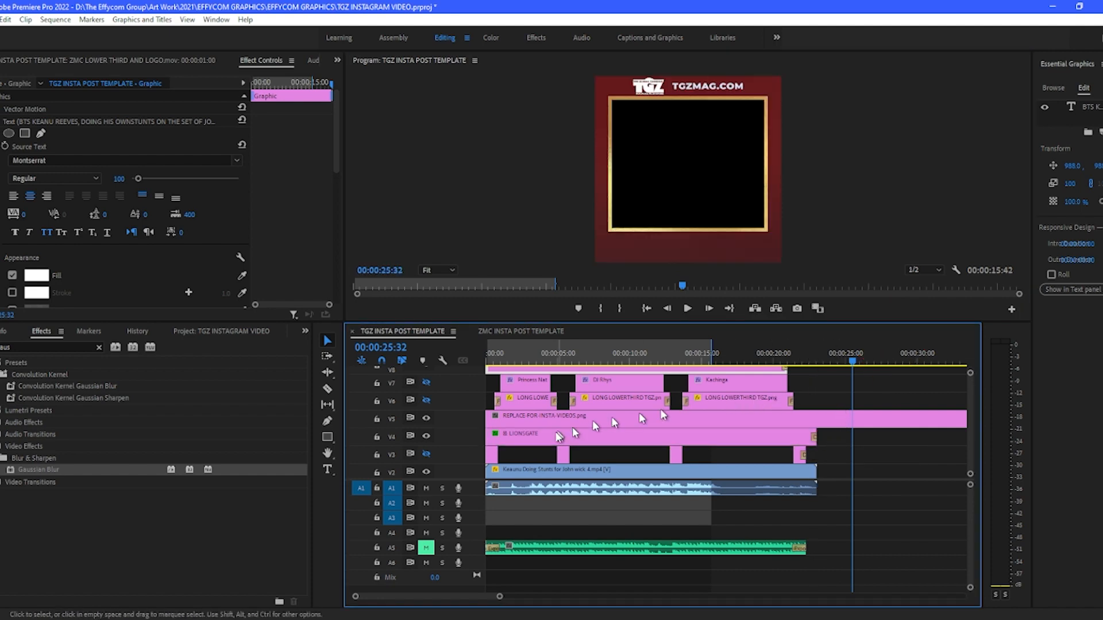
pyautogui.click(816, 360)
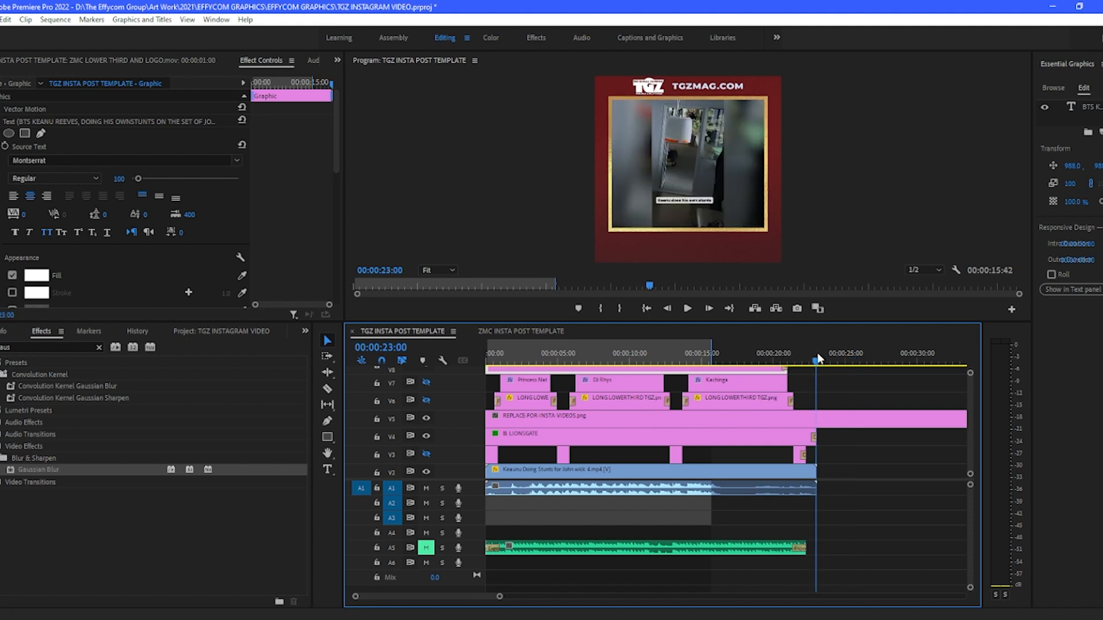
pyautogui.click(620, 308)
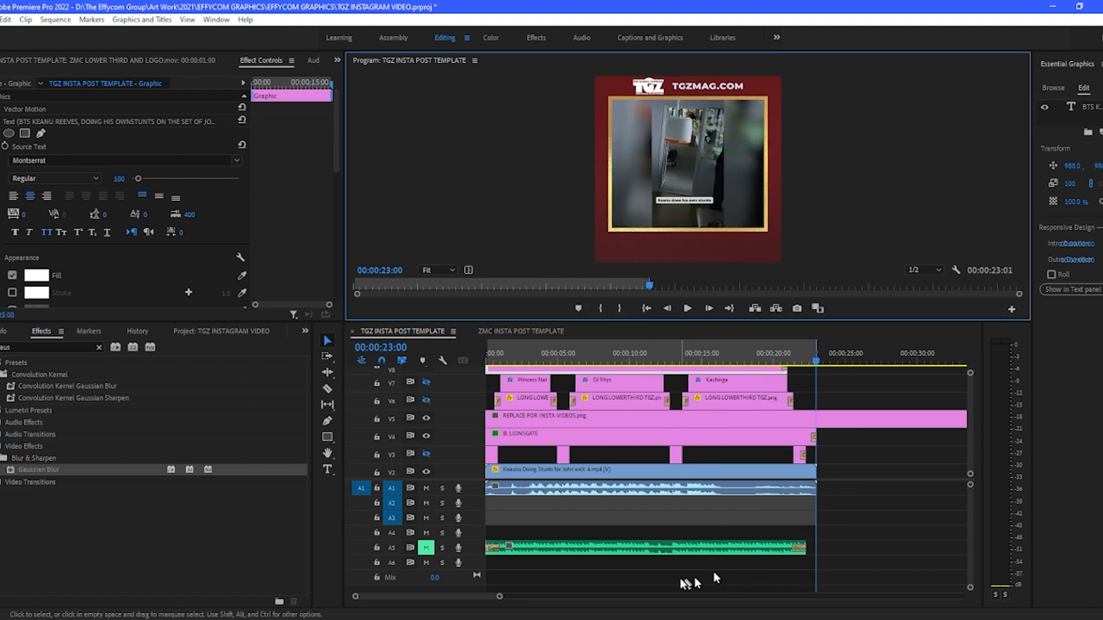
pyautogui.moveTo(501, 598); pyautogui.dragTo(389, 598)
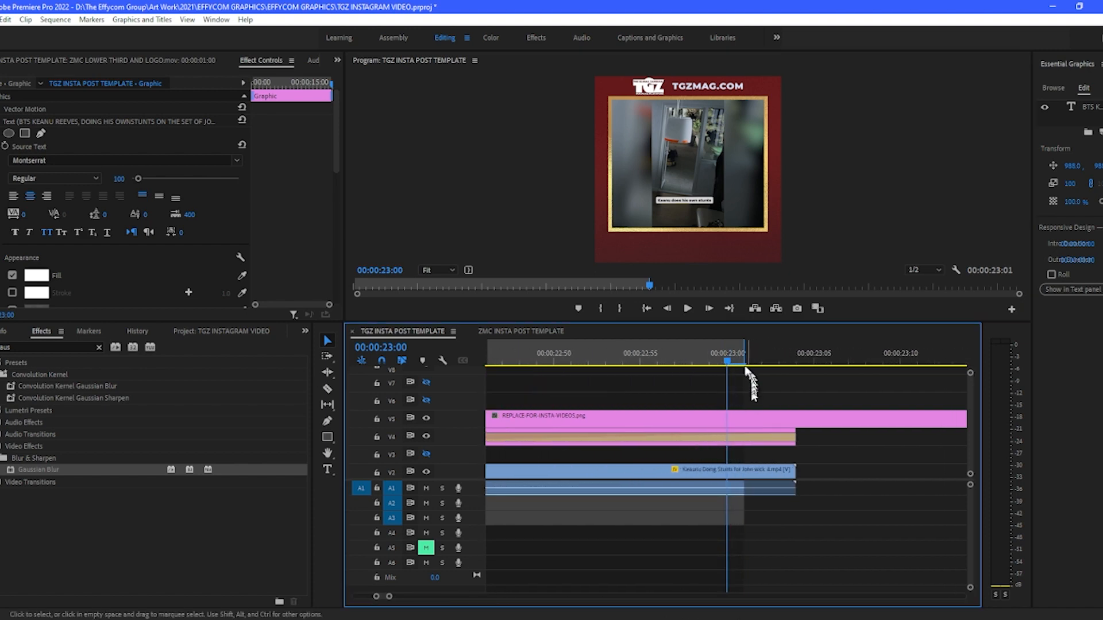
pyautogui.moveTo(744, 348); pyautogui.dragTo(796, 351)
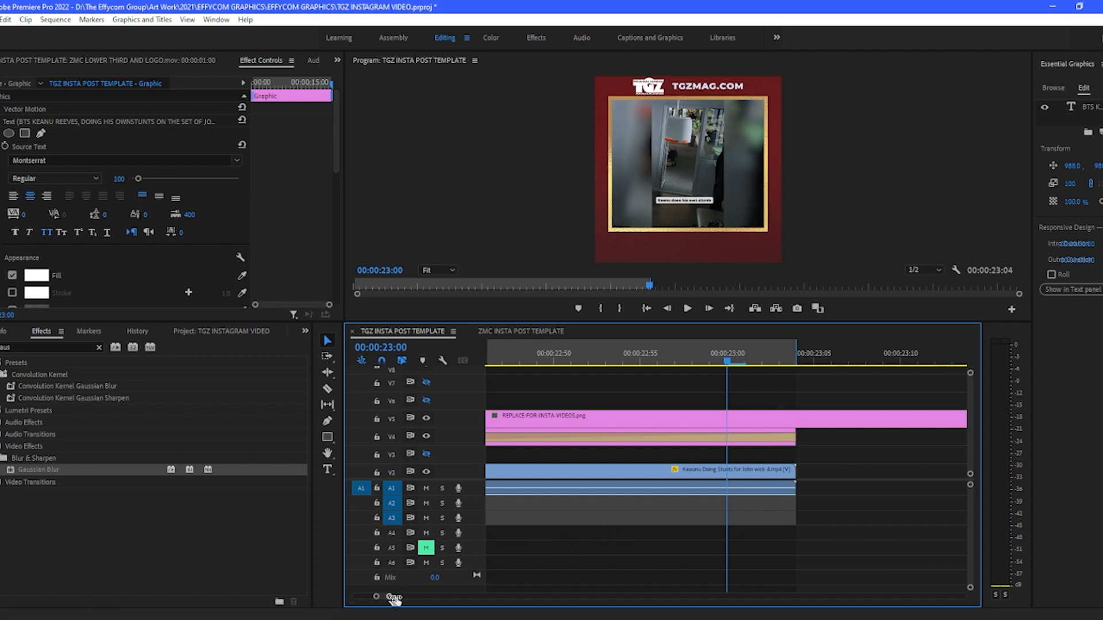
pyautogui.moveTo(394, 599); pyautogui.dragTo(487, 605)
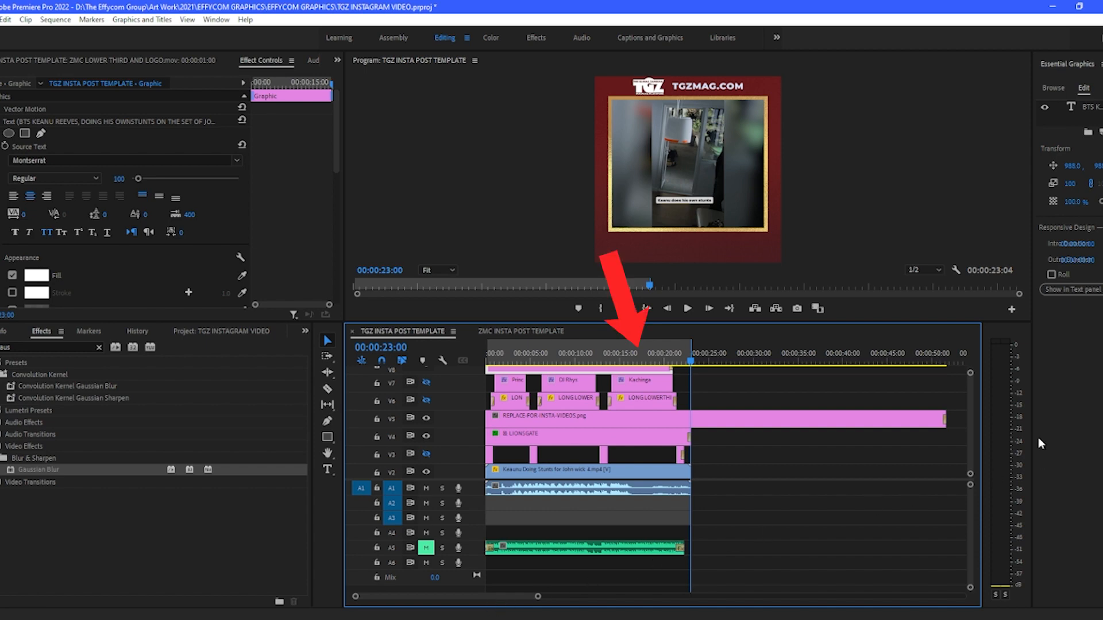
# Extend the headline graphic to the stunt clip's end and trim the REPLACE-FOR-INSTA-VIDEOS.png overlay back to the same point.
pyautogui.scroll(3, 969, 431)
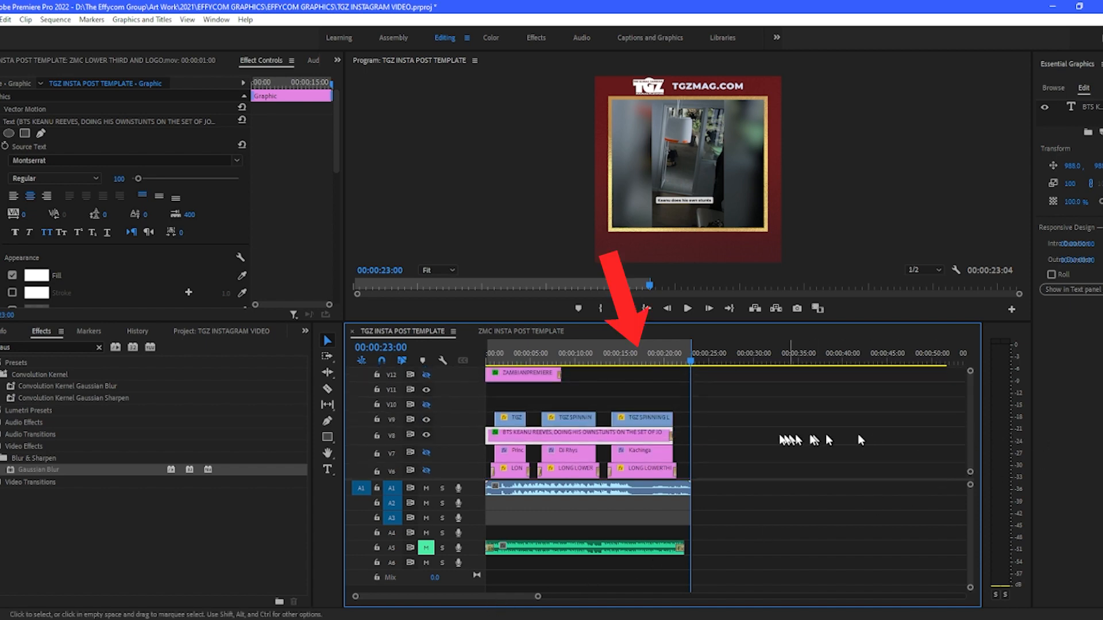
pyautogui.moveTo(672, 435); pyautogui.dragTo(700, 436)
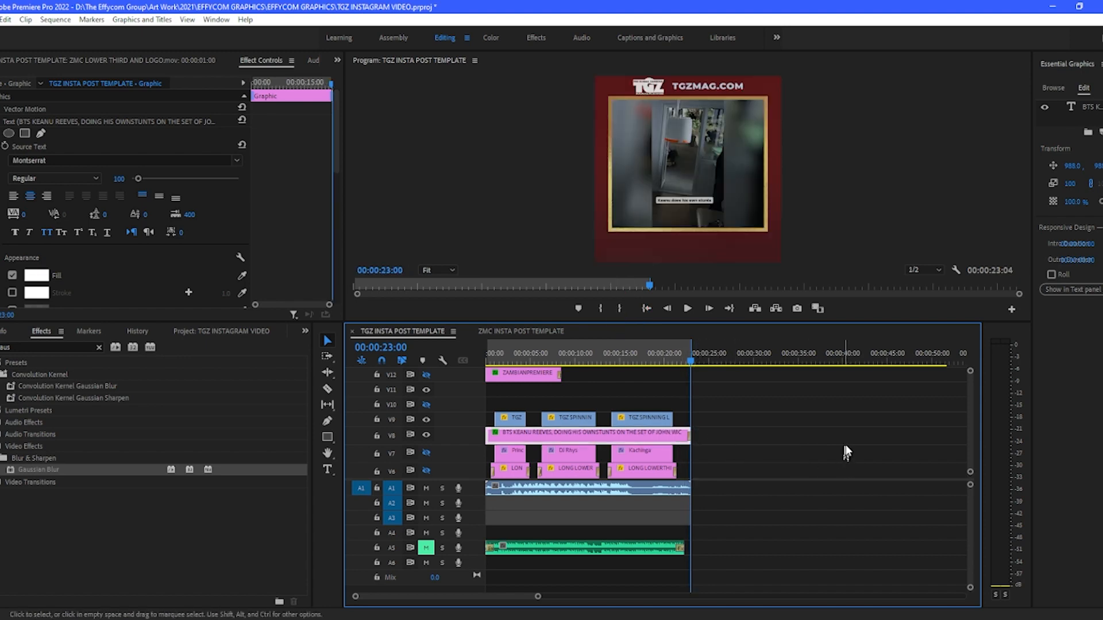
pyautogui.scroll(-5, 970, 431)
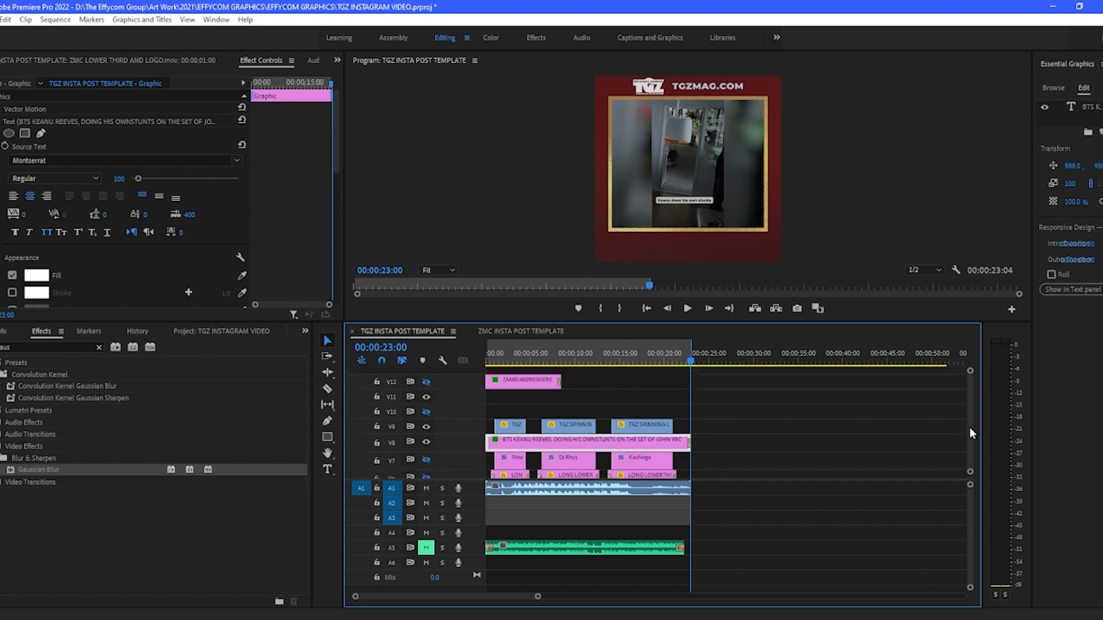
pyautogui.scroll(-1, 964, 448)
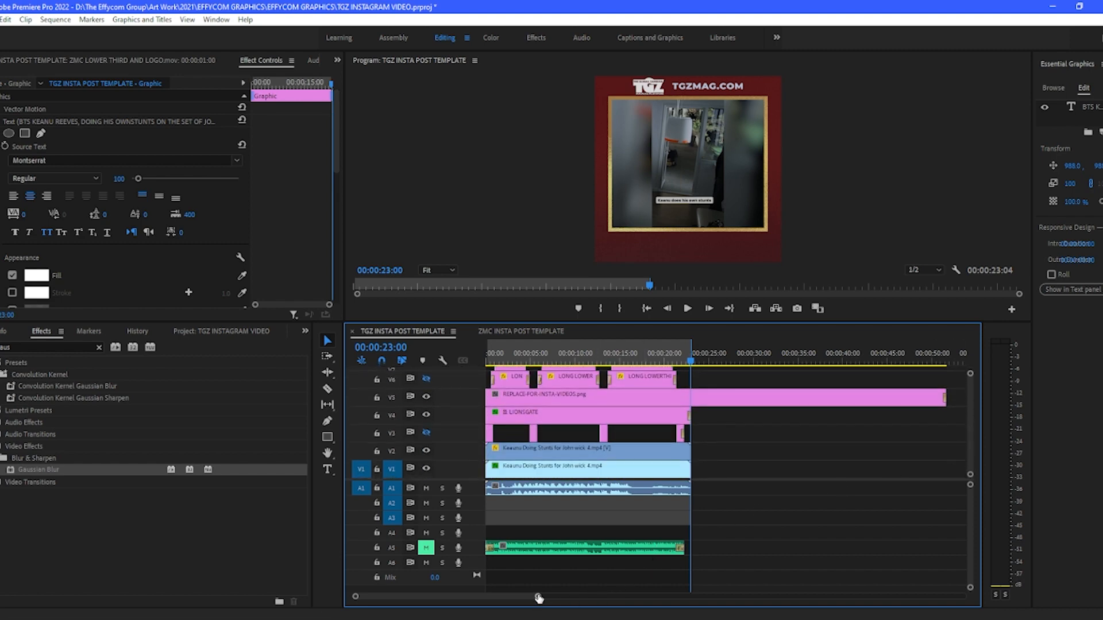
pyautogui.moveTo(538, 598); pyautogui.dragTo(583, 597)
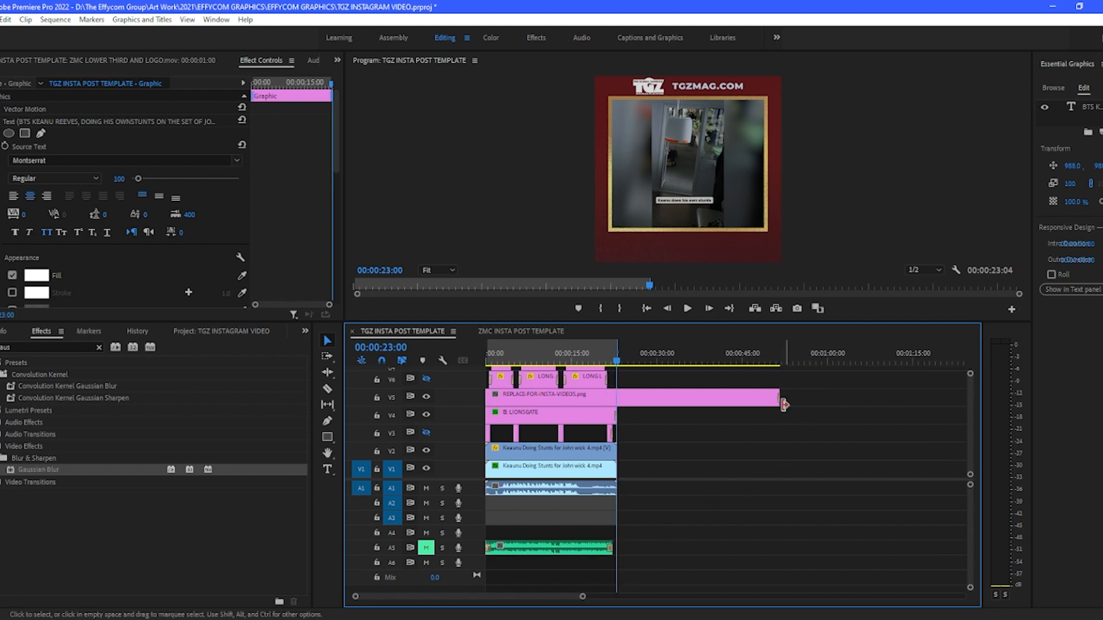
pyautogui.moveTo(778, 402); pyautogui.dragTo(619, 404)
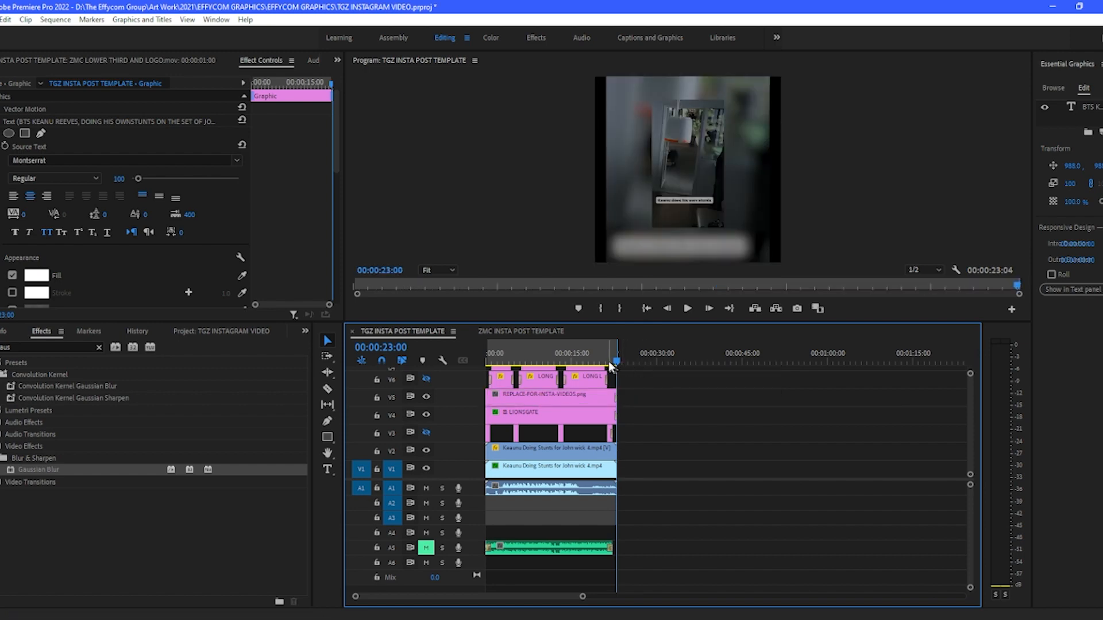
# Extend the REPLACE-FOR-INSTA-VIDEOS.png overlay slightly past the stunt clip's end and check the headline's ending against it.
pyautogui.moveTo(613, 359); pyautogui.dragTo(617, 361)
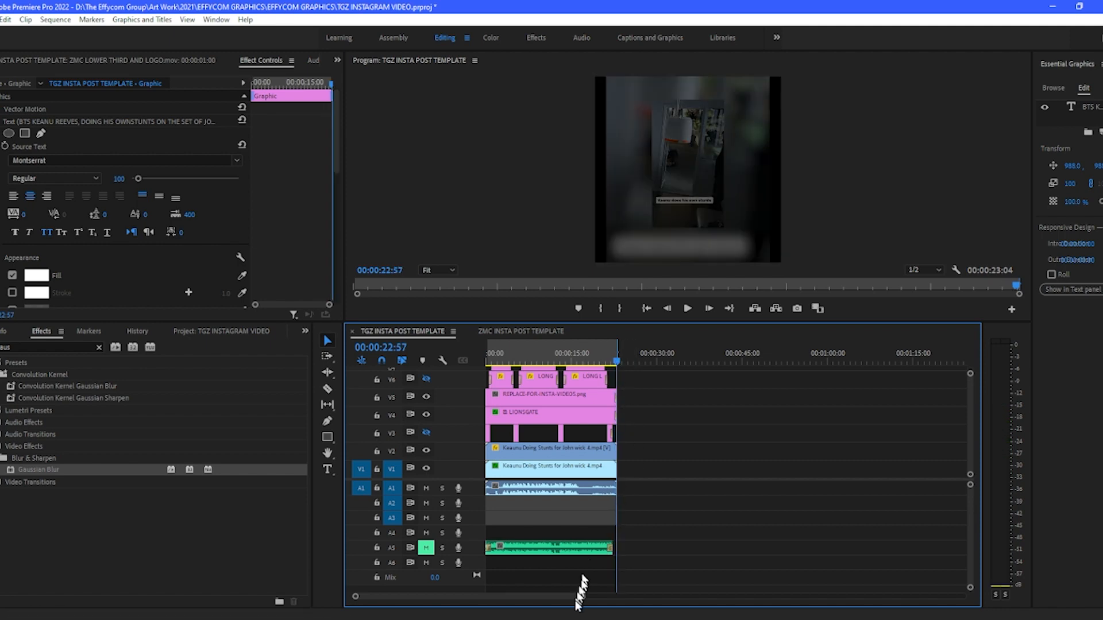
pyautogui.moveTo(584, 600); pyautogui.dragTo(494, 595)
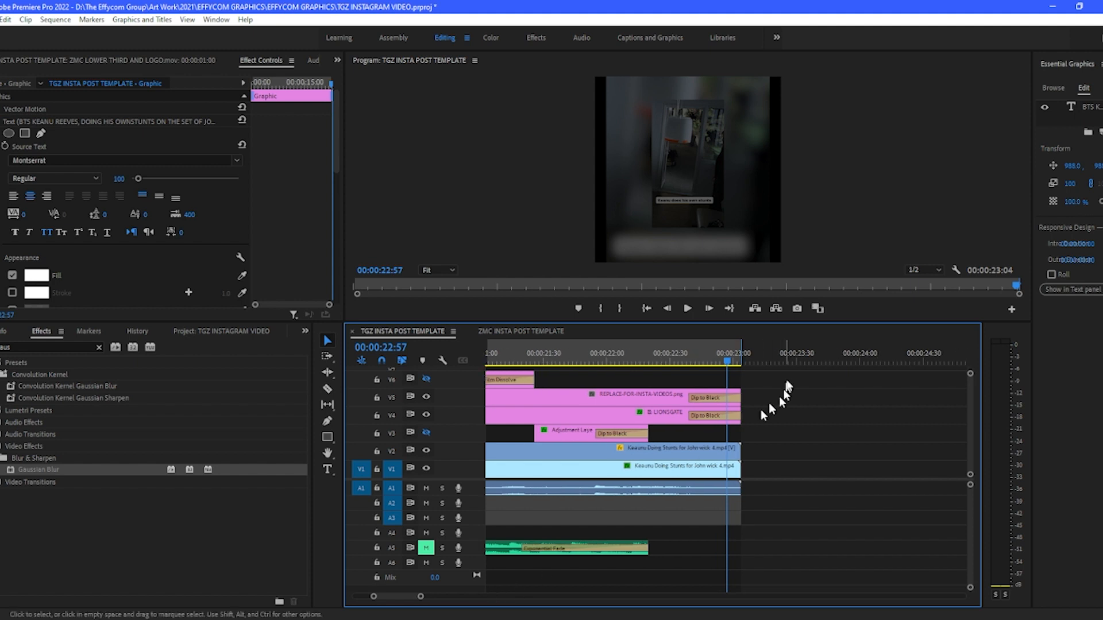
pyautogui.moveTo(740, 393); pyautogui.dragTo(761, 393)
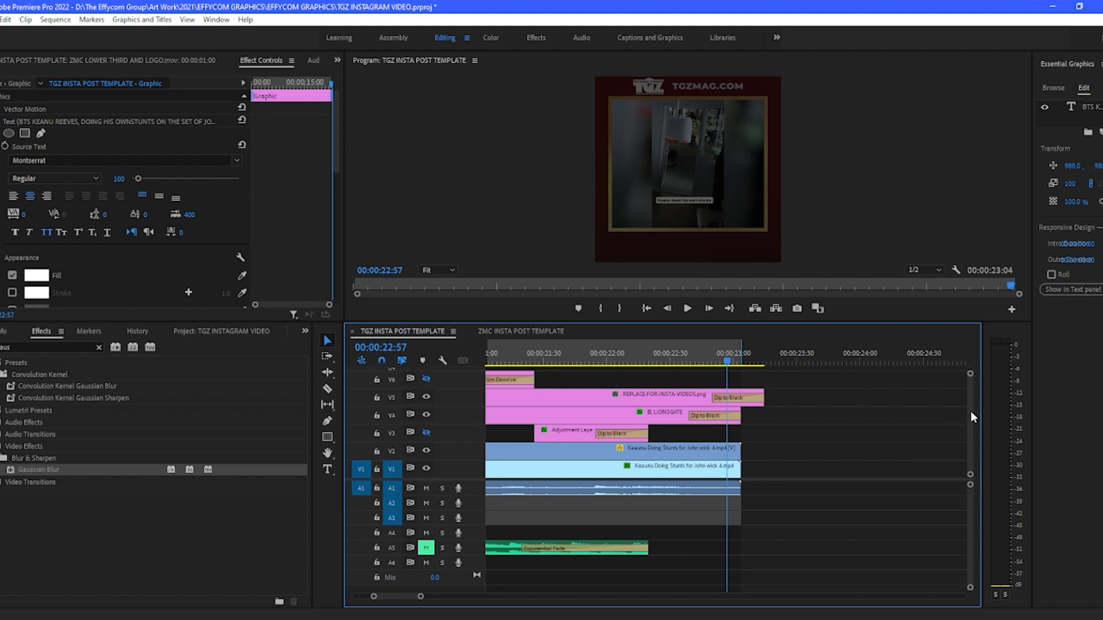
pyautogui.scroll(5, 969, 433)
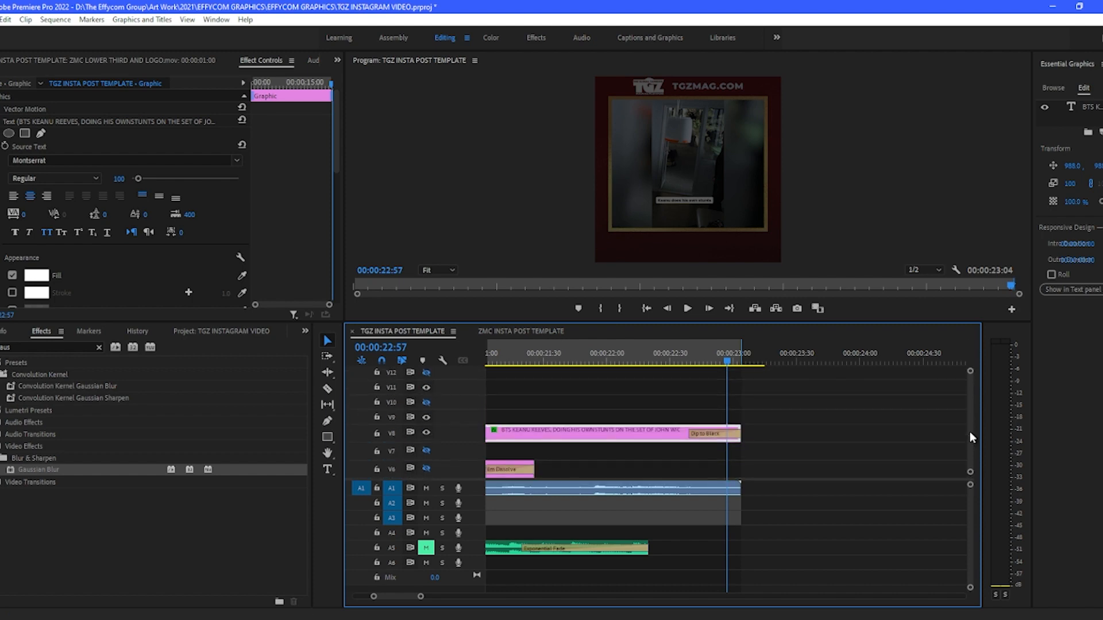
pyautogui.scroll(-5, 969, 433)
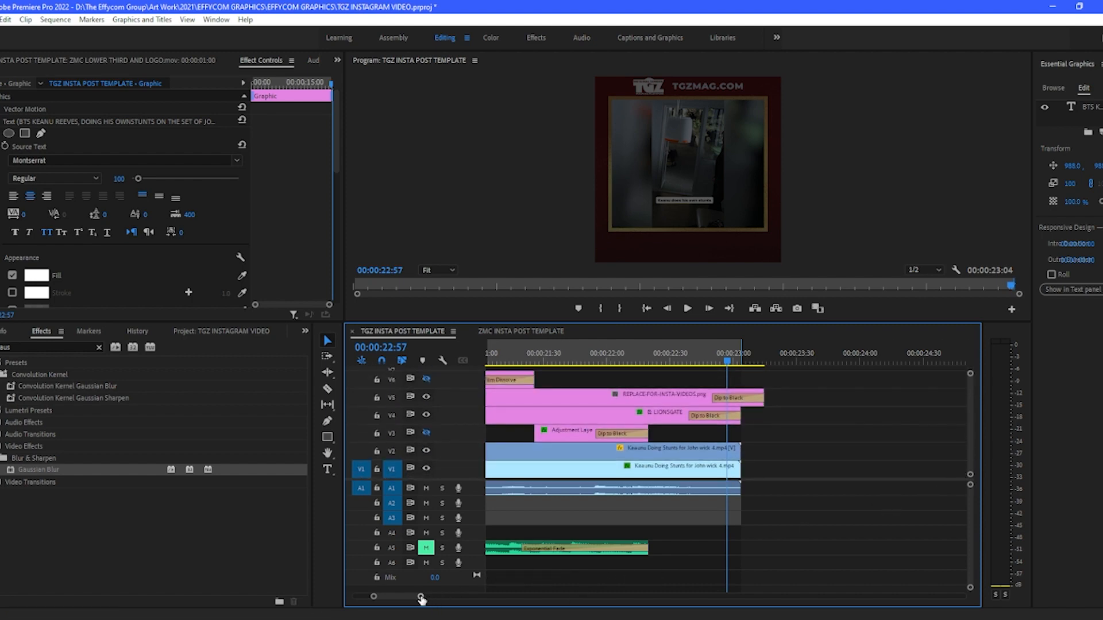
# Play the opening of the sequence from its beginning and review the upper video tracks.
pyautogui.moveTo(421, 597); pyautogui.dragTo(505, 606)
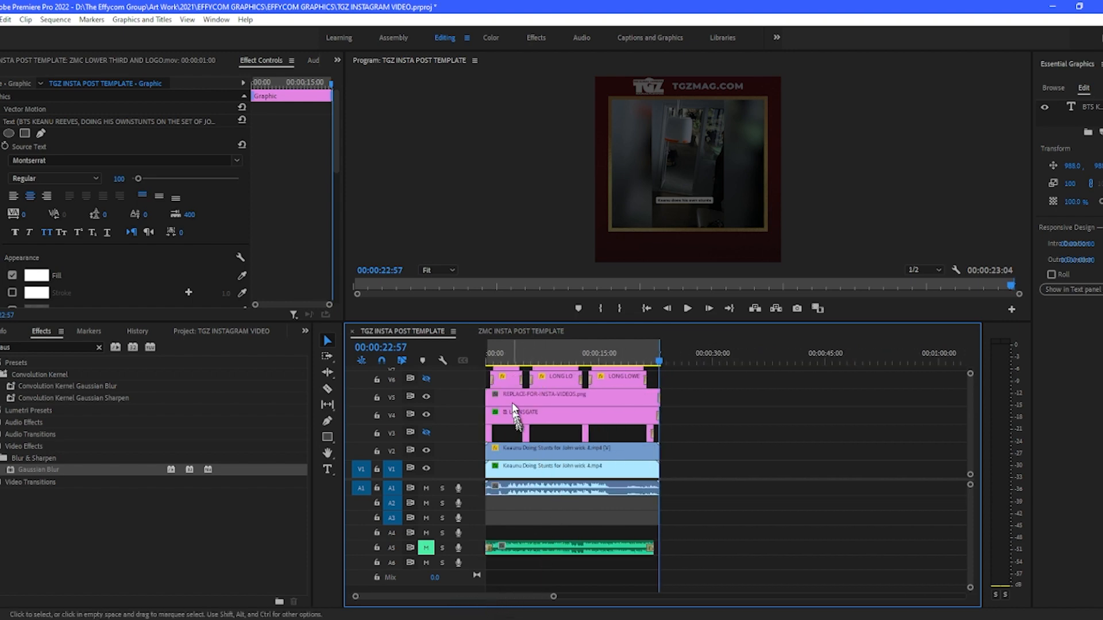
pyautogui.click(492, 357)
pyautogui.moveTo(492, 357)
pyautogui.mouseDown()
pyautogui.moveTo(500, 360)
pyautogui.moveTo(477, 361)
pyautogui.mouseUp()
pyautogui.press('space')
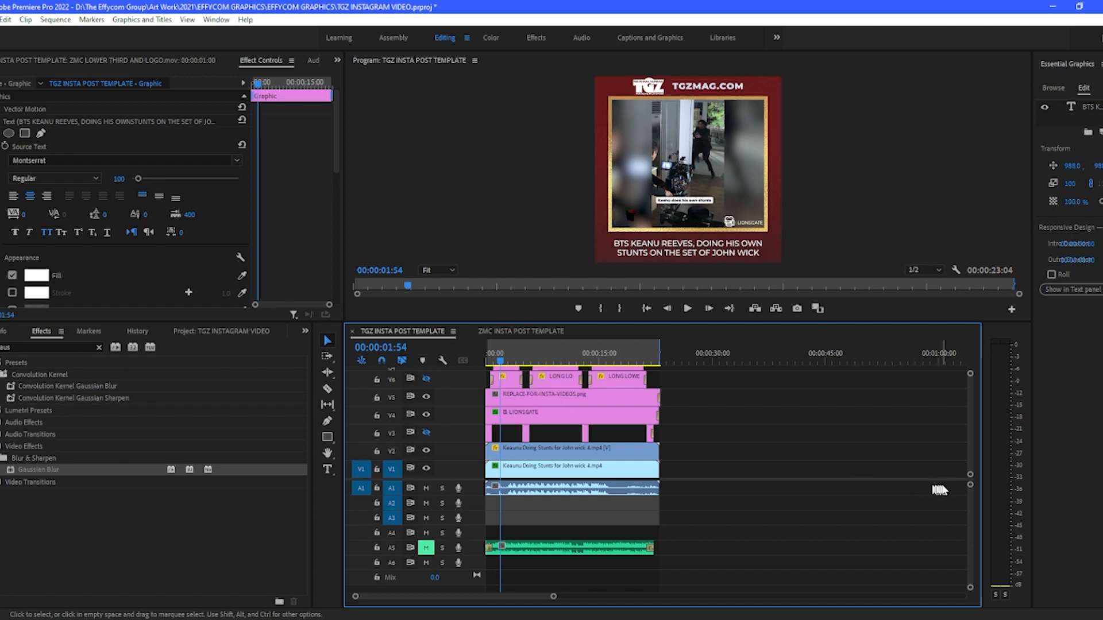
pyautogui.scroll(3, 970, 457)
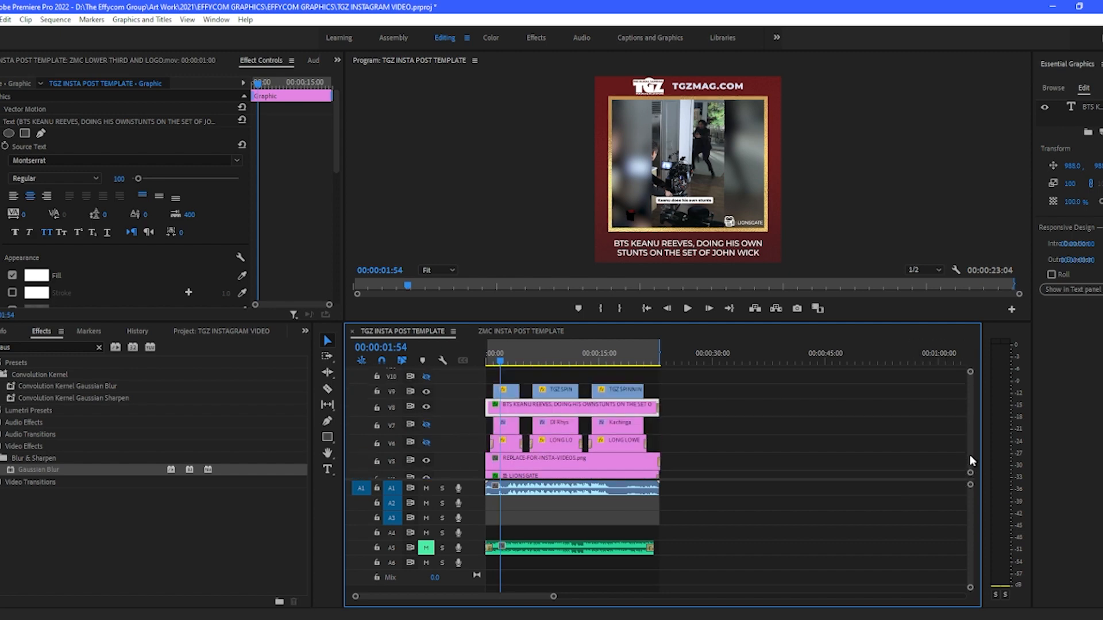
# Extend the TGZ SPINNING LOGO clips to close the gaps between them and cover the sequence from its start to the stunt clip's end.
pyautogui.scroll(1, 969, 455)
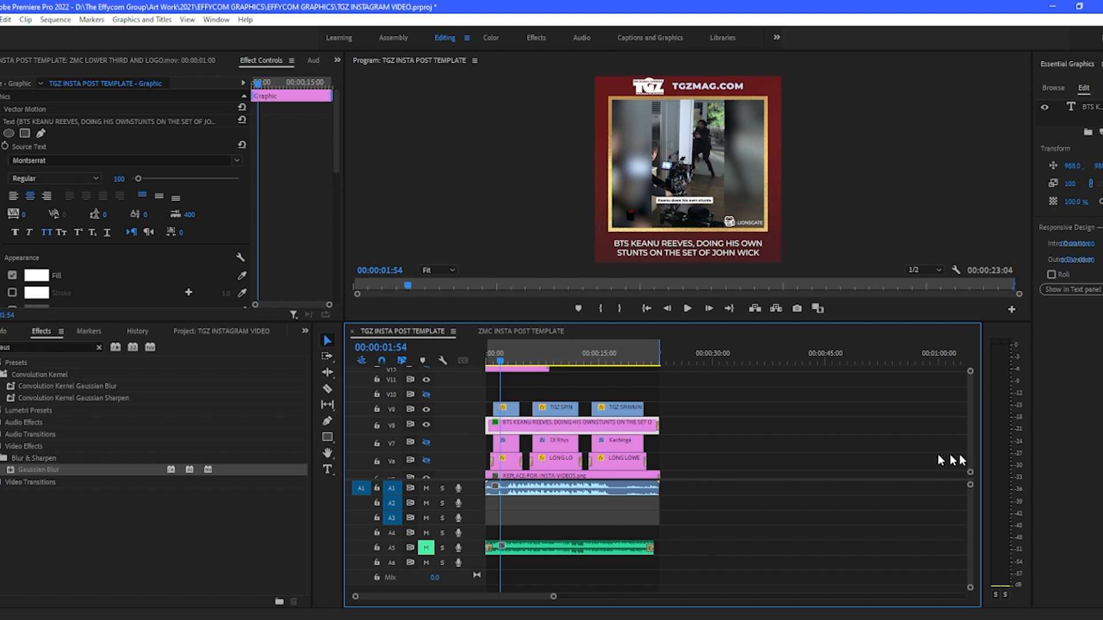
pyautogui.moveTo(504, 361)
pyautogui.mouseDown()
pyautogui.moveTo(547, 373)
pyautogui.moveTo(495, 372)
pyautogui.mouseUp()
pyautogui.moveTo(644, 408); pyautogui.dragTo(521, 409)
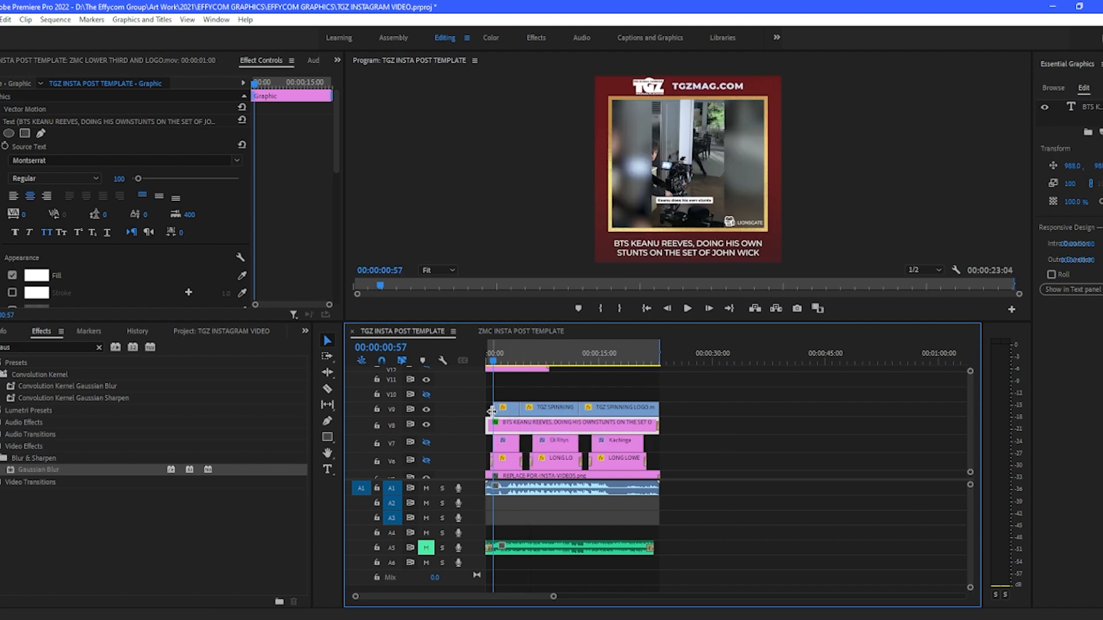
pyautogui.moveTo(495, 362); pyautogui.dragTo(488, 362)
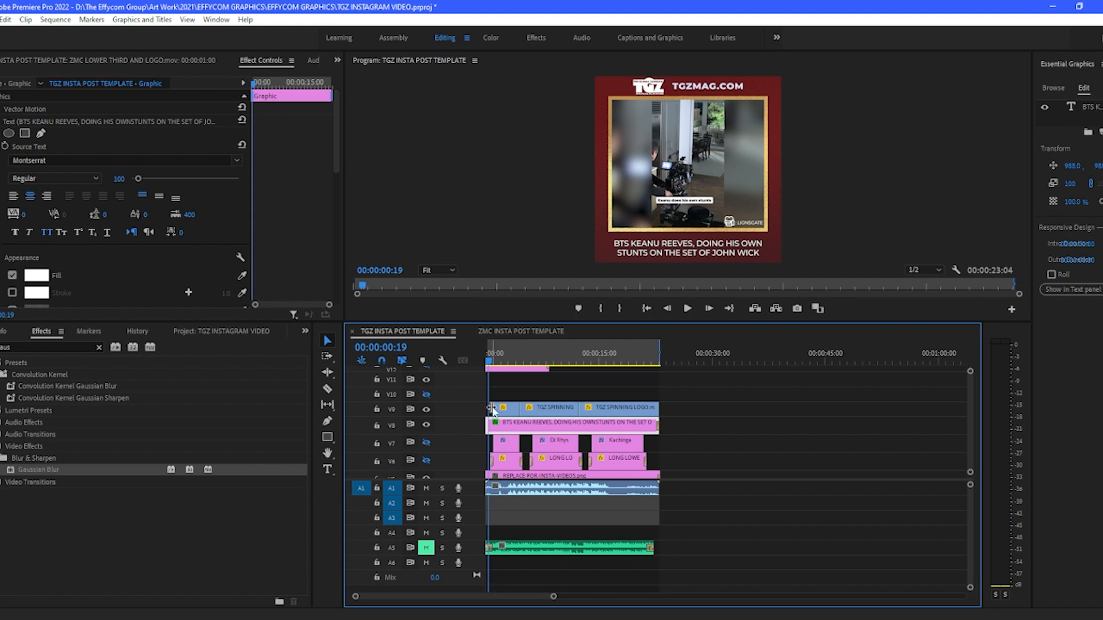
pyautogui.moveTo(493, 410); pyautogui.dragTo(487, 410)
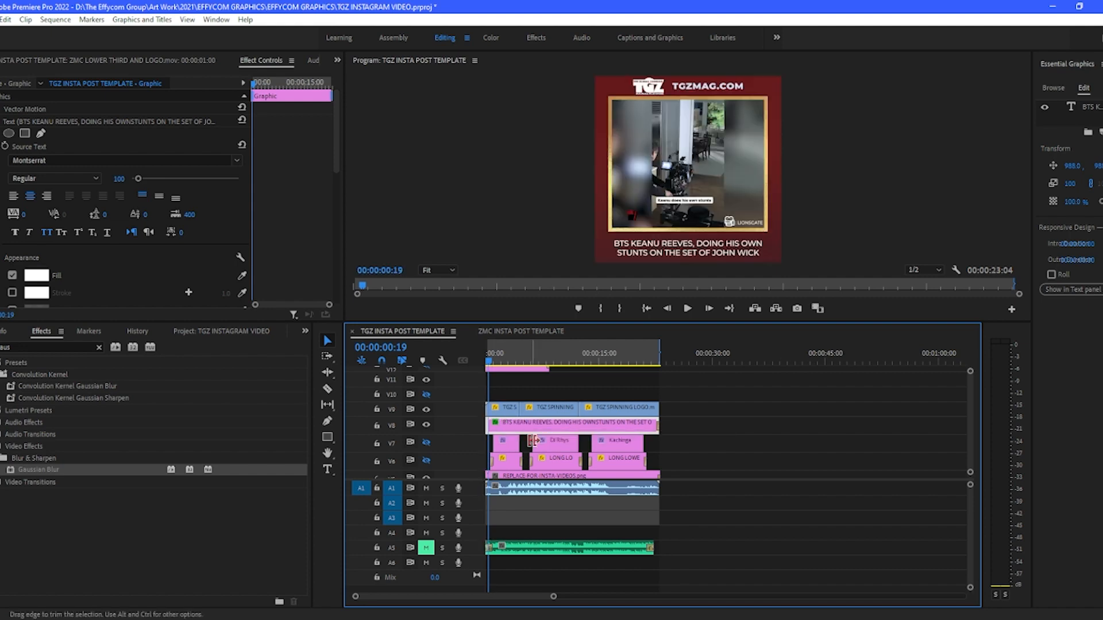
# Play the sequence from its beginning and examine the closing fade frame by frame.
pyautogui.click(485, 363)
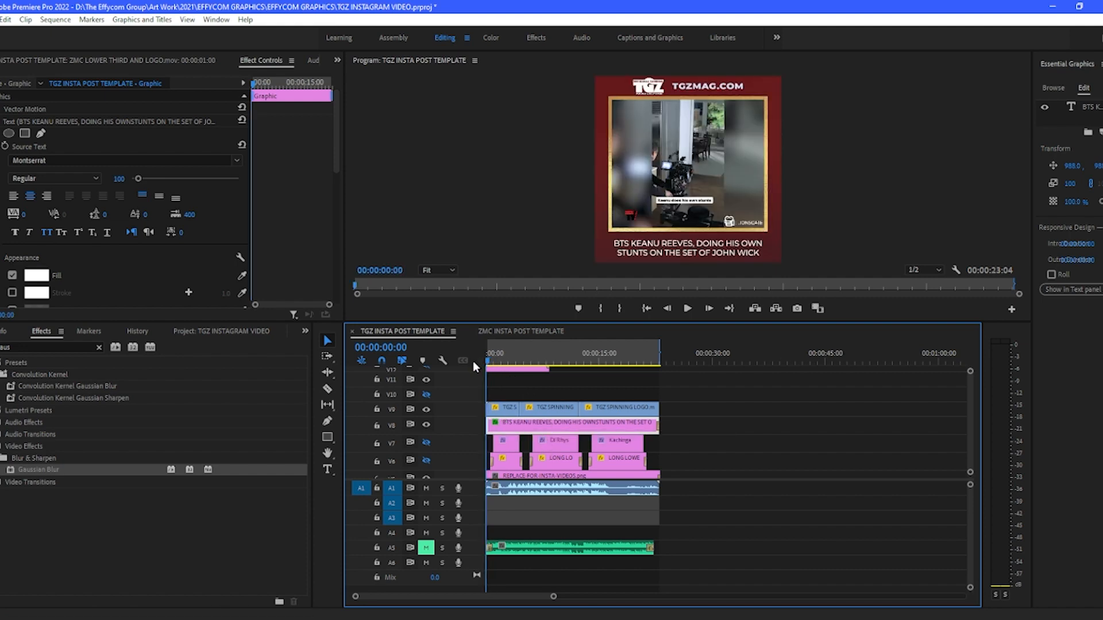
pyautogui.press('space')
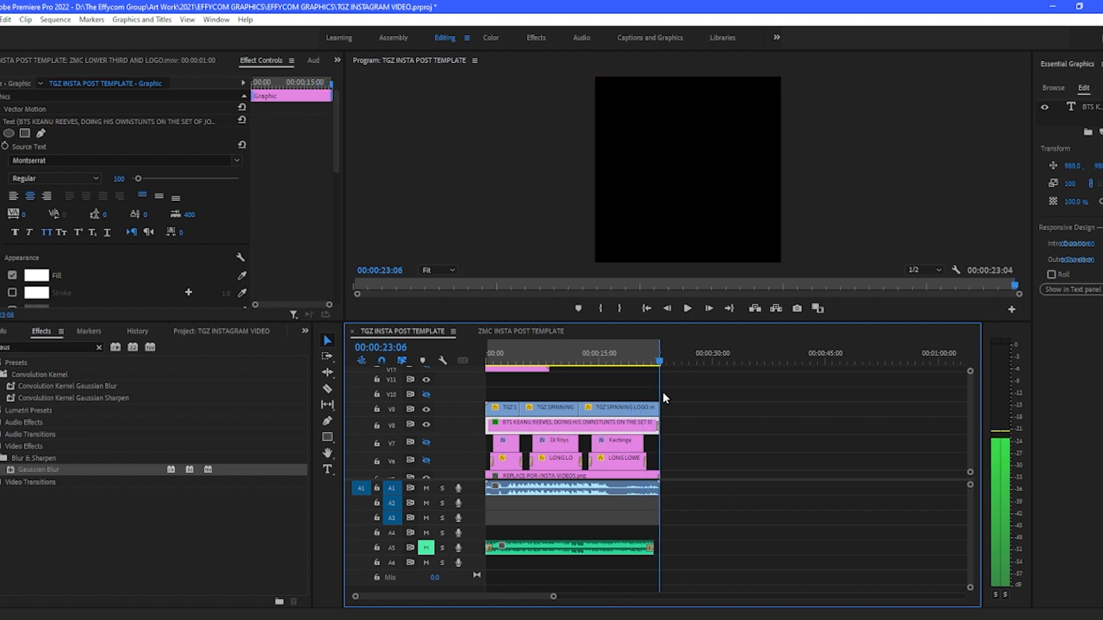
pyautogui.press('Left')
pyautogui.press('Left')
pyautogui.press('Left')
pyautogui.press('Left')
pyautogui.press('Left')
pyautogui.press('Left')
pyautogui.press('Left')
pyautogui.press('Left')
pyautogui.press('Left')
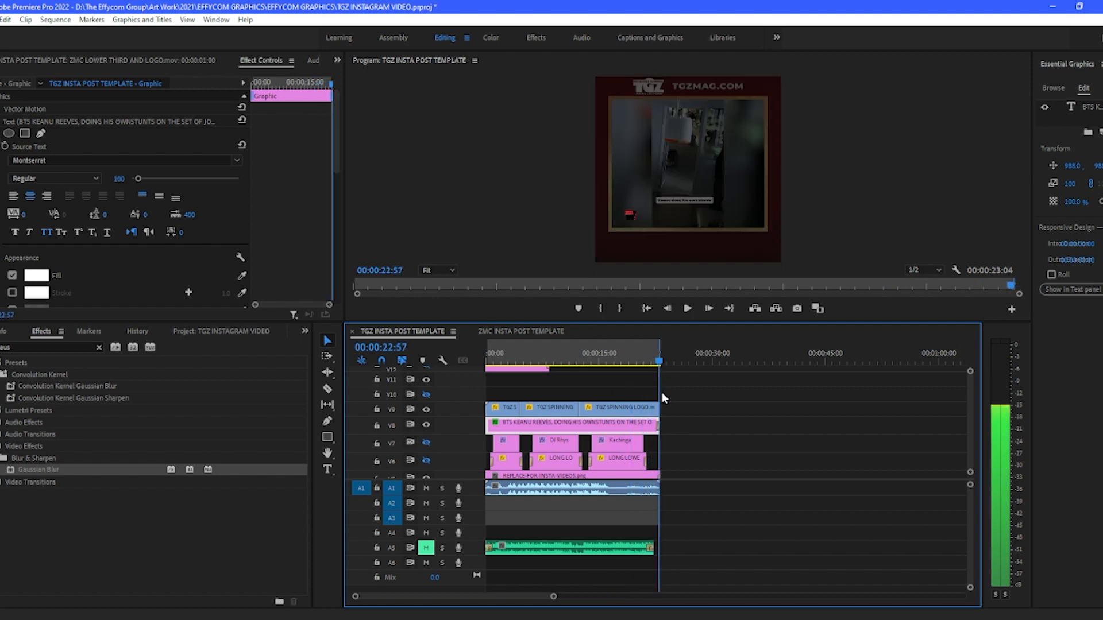
pyautogui.press('Right')
pyautogui.press('Right')
pyautogui.press('Right')
pyautogui.press('Right')
pyautogui.press('Right')
pyautogui.press('Right')
pyautogui.press('Right')
pyautogui.press('Right')
pyautogui.press('Right')
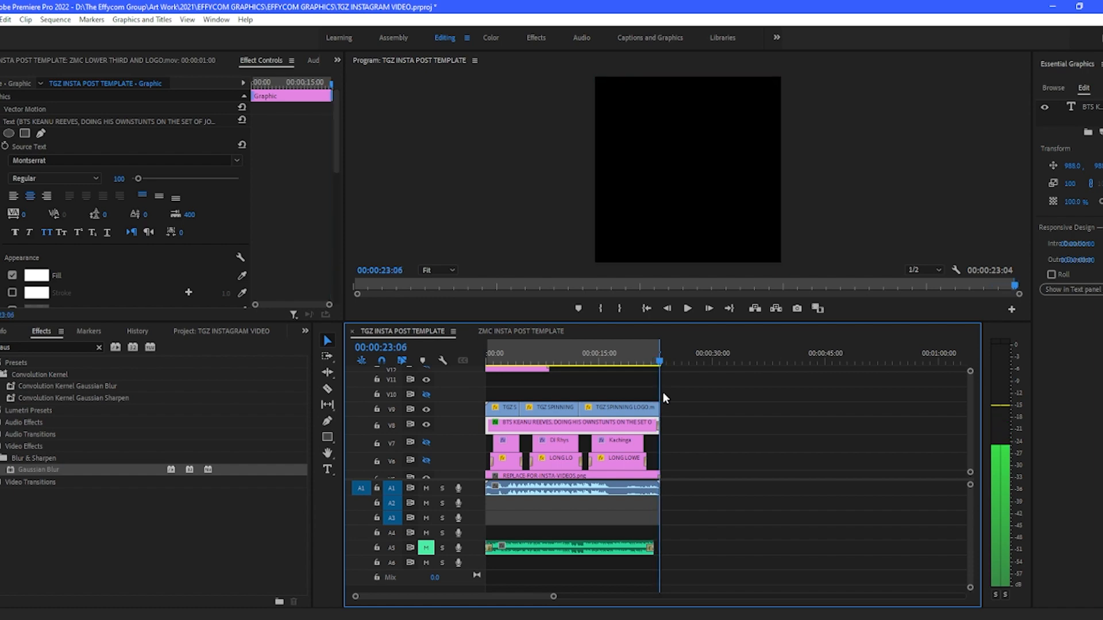
pyautogui.press('Left')
pyautogui.press('Left')
pyautogui.press('Left')
pyautogui.press('Left')
pyautogui.press('Left')
pyautogui.press('Left')
pyautogui.press('Left')
pyautogui.press('Left')
pyautogui.press('Left')
pyautogui.press('Right')
pyautogui.press('Right')
pyautogui.press('Right')
pyautogui.press('Right')
pyautogui.press('Right')
pyautogui.press('Right')
pyautogui.press('Right')
pyautogui.press('Right')
pyautogui.press('Right')
pyautogui.moveTo(663, 393); pyautogui.dragTo(659, 393)
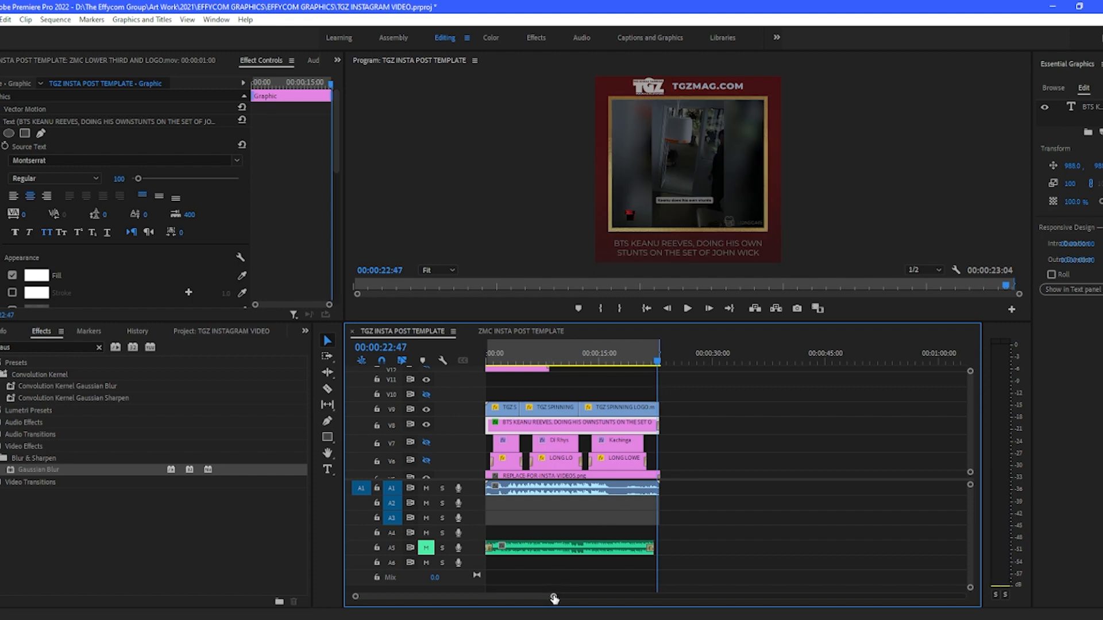
# Shorten the LIONSGATE credit's Dip to Black to 9 frames and start the REPLACE-FOR-INSTA-VIDEOS.png overlay's fade at the same point.
pyautogui.moveTo(554, 598); pyautogui.dragTo(389, 597)
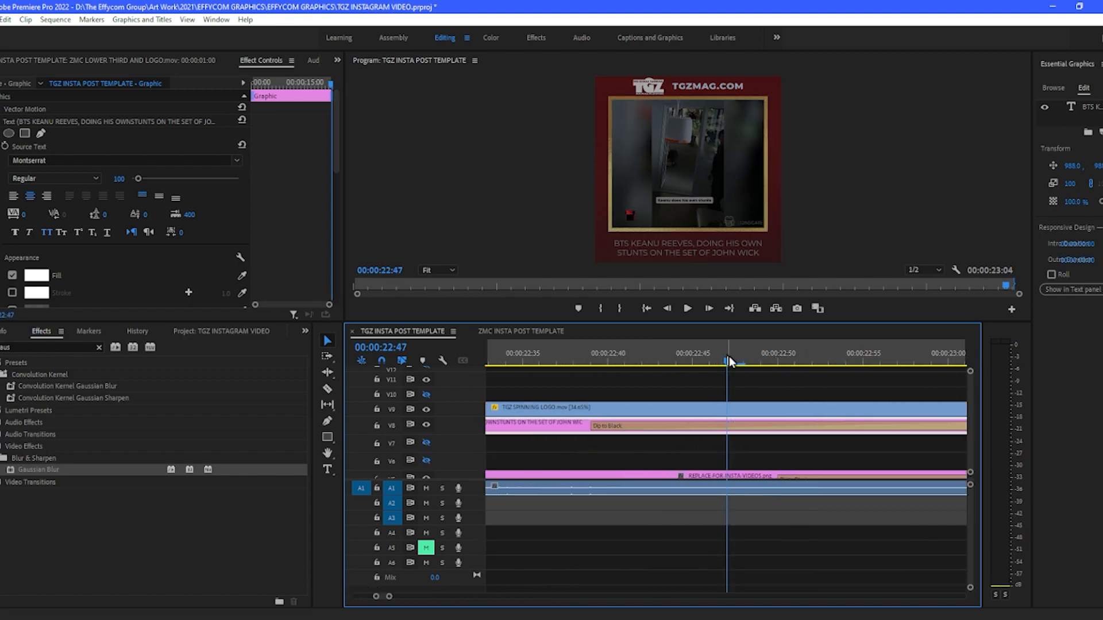
pyautogui.moveTo(729, 361); pyautogui.dragTo(765, 362)
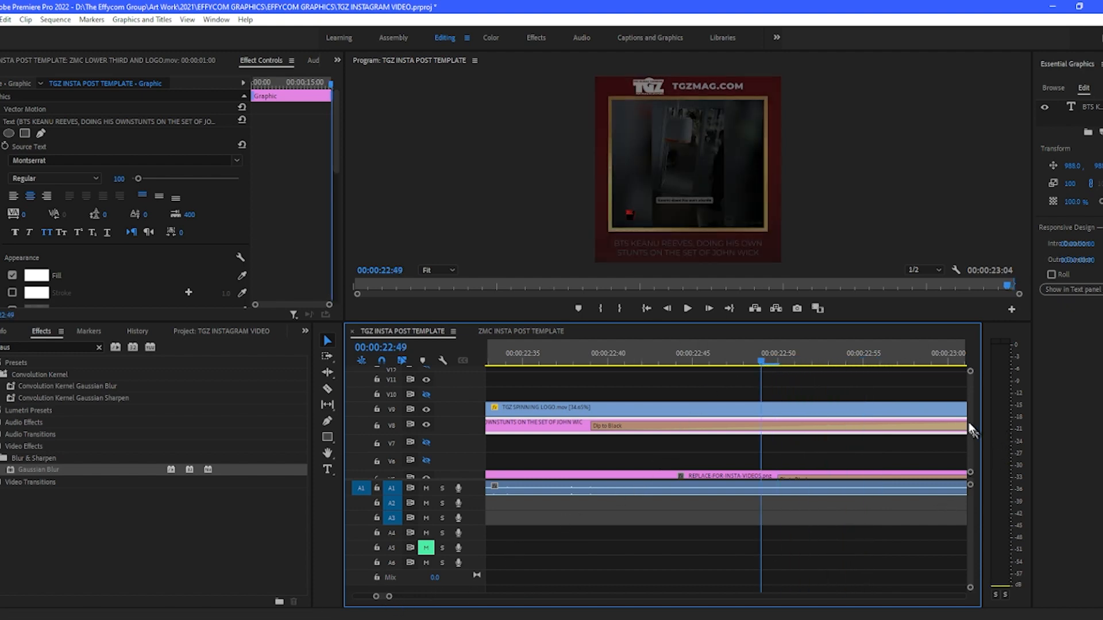
pyautogui.scroll(-5, 970, 430)
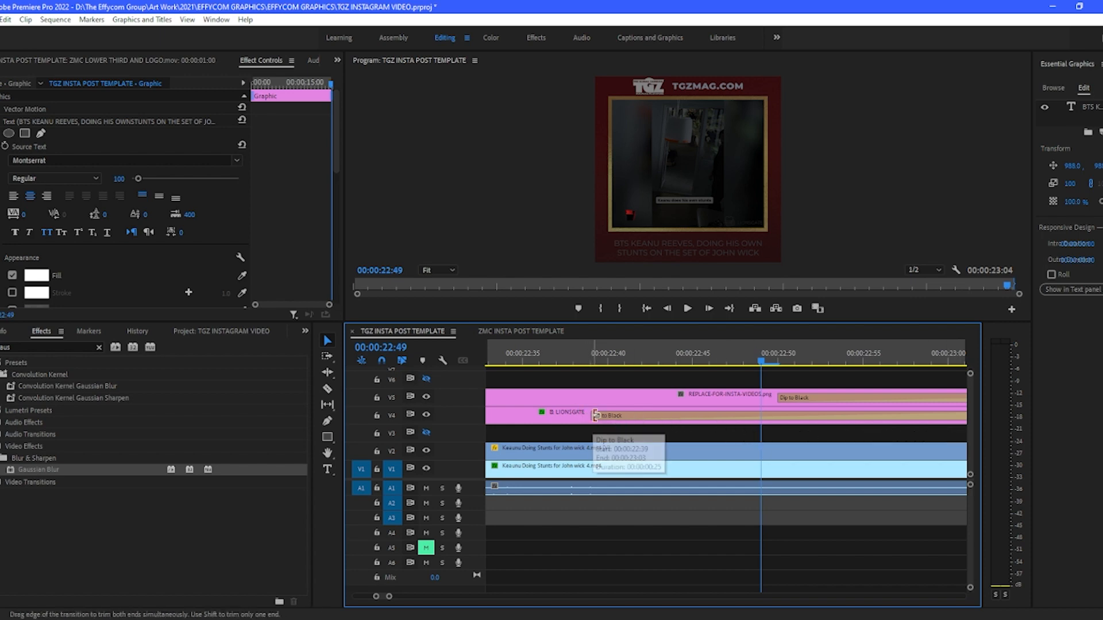
pyautogui.moveTo(596, 416); pyautogui.dragTo(864, 421)
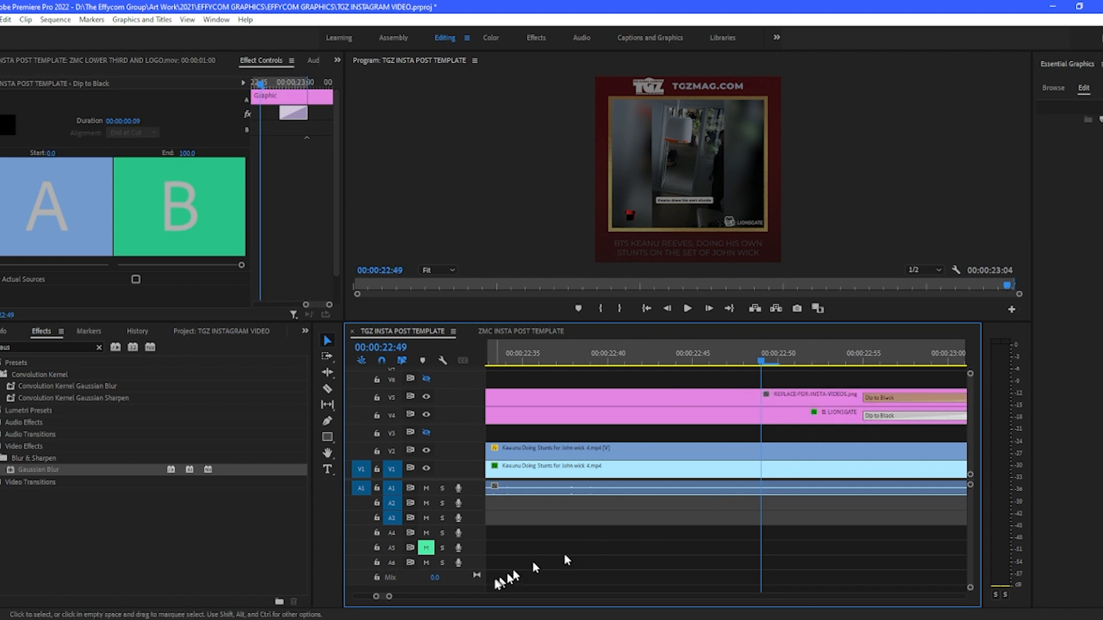
# Extend the LIONSGATE credit slightly past the stunt clip's end and check its fade against the overlay's.
pyautogui.moveTo(388, 596); pyautogui.dragTo(405, 596)
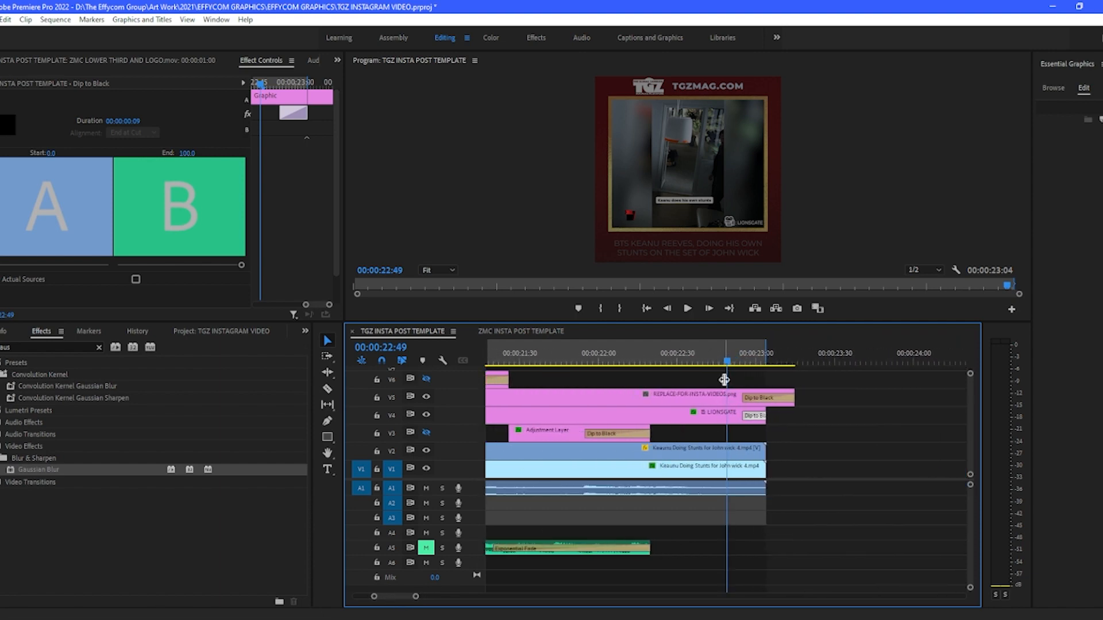
pyautogui.moveTo(730, 365)
pyautogui.mouseDown()
pyautogui.moveTo(750, 368)
pyautogui.moveTo(736, 366)
pyautogui.mouseUp()
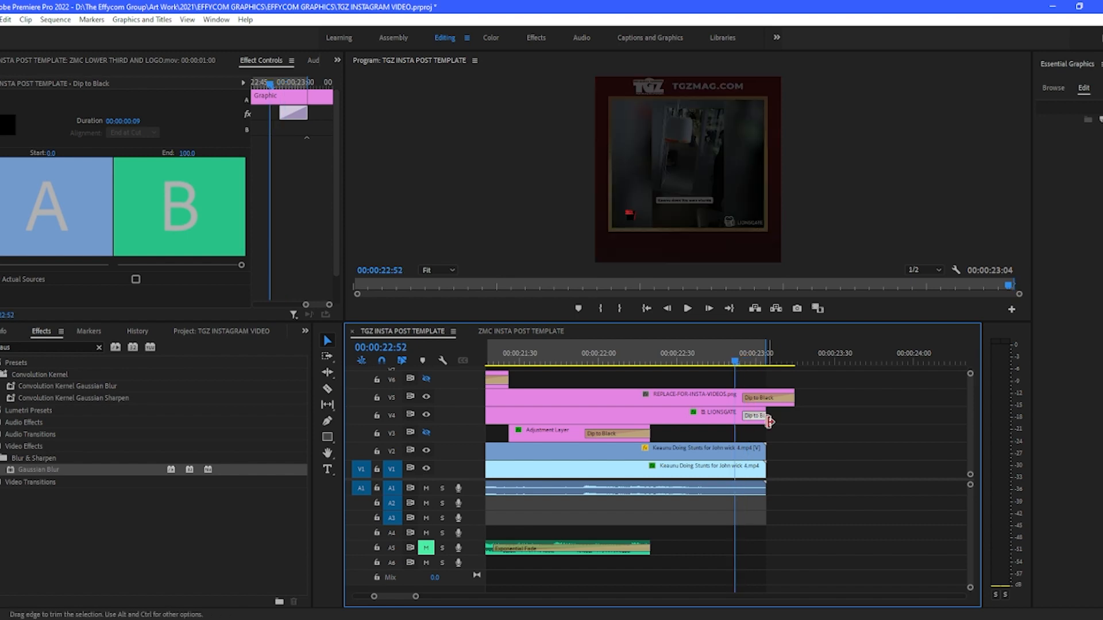
pyautogui.moveTo(770, 421); pyautogui.dragTo(787, 421)
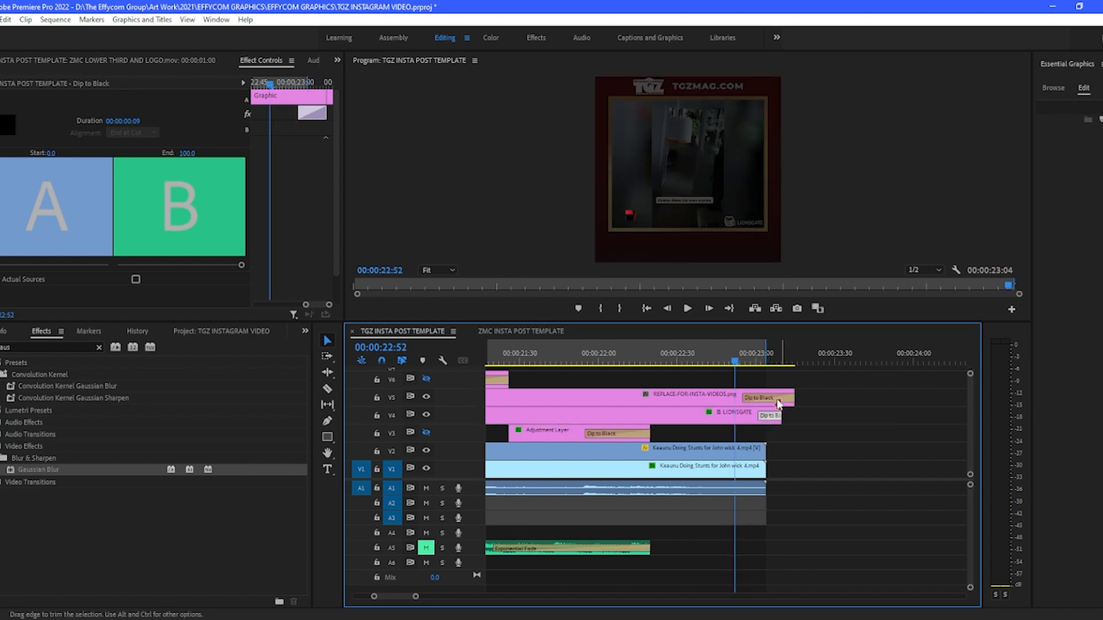
pyautogui.moveTo(737, 363); pyautogui.dragTo(705, 370)
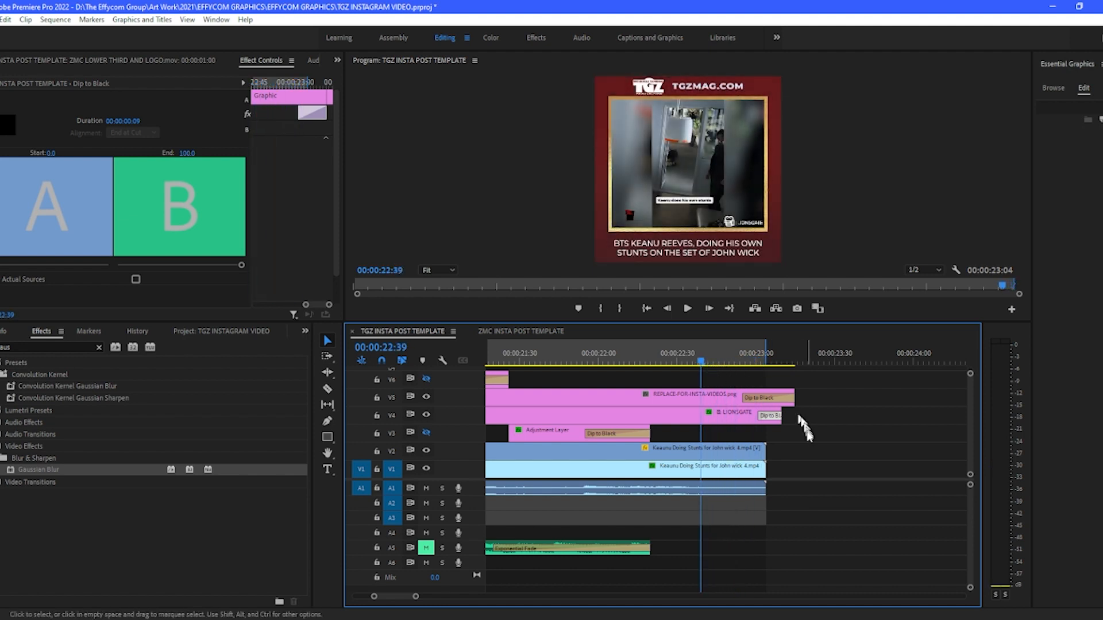
# Shorten the headline graphic's closing Dip to Black to 4 frames and check the fade.
pyautogui.scroll(5, 965, 448)
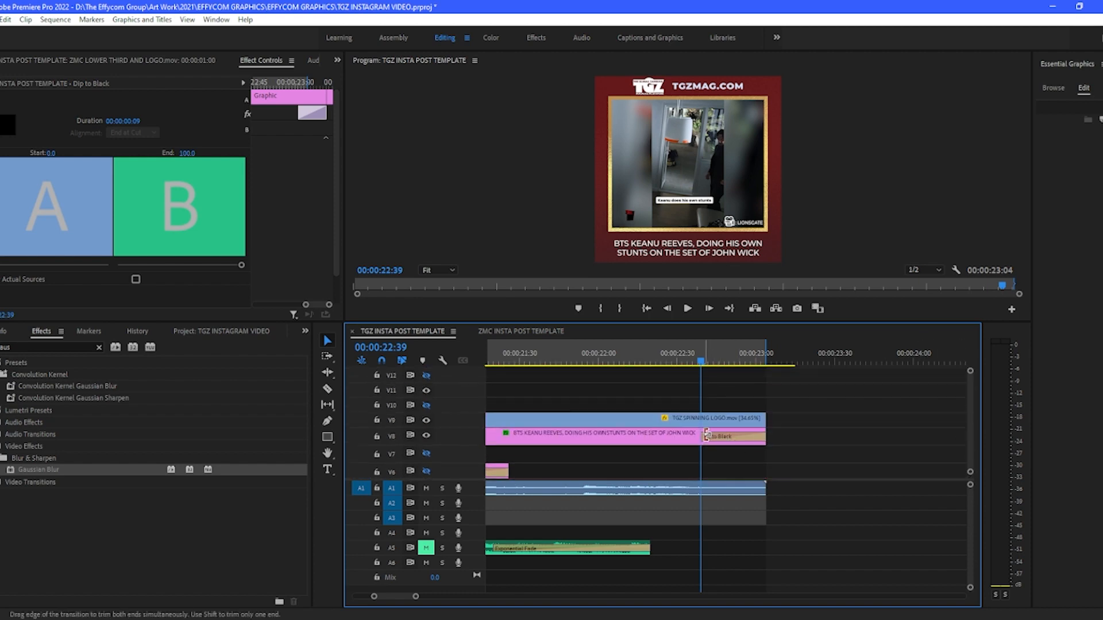
pyautogui.moveTo(703, 435); pyautogui.dragTo(747, 436)
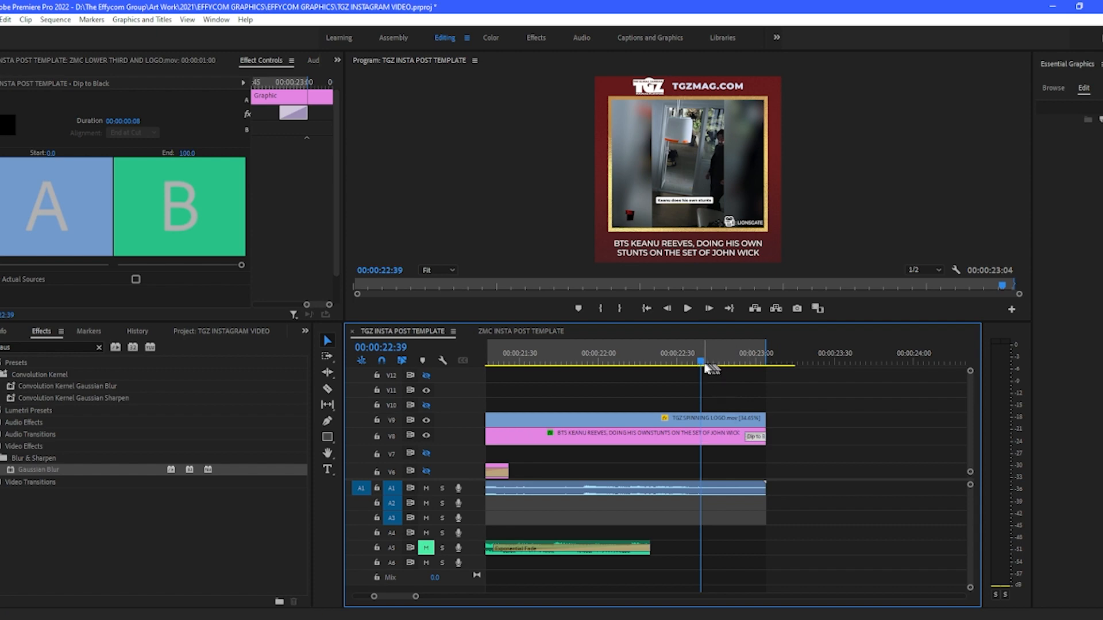
pyautogui.moveTo(711, 367); pyautogui.dragTo(754, 379)
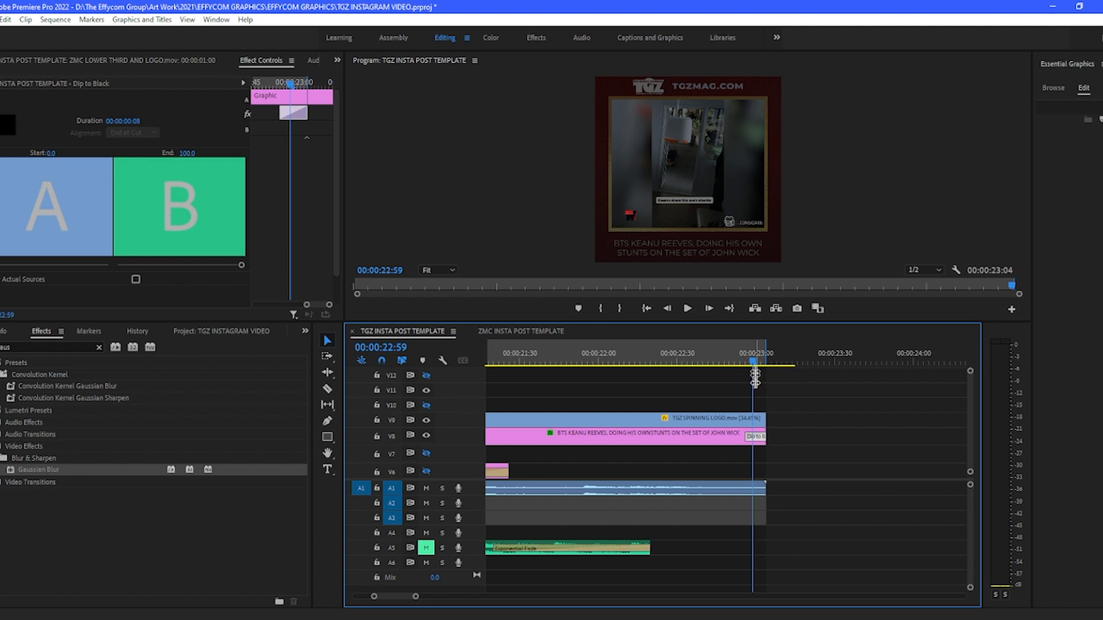
pyautogui.moveTo(749, 439); pyautogui.dragTo(757, 439)
pyautogui.moveTo(753, 360); pyautogui.dragTo(724, 363)
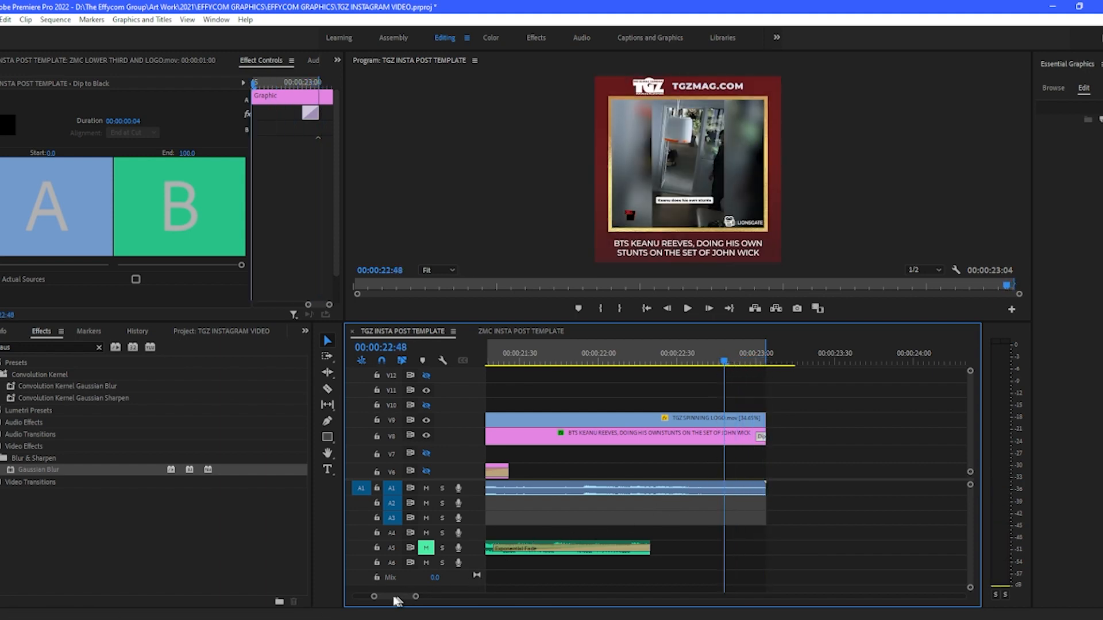
# Return to the start of the sequence and save the project.
pyautogui.moveTo(397, 600); pyautogui.dragTo(446, 596)
pyautogui.moveTo(537, 365); pyautogui.dragTo(487, 363)
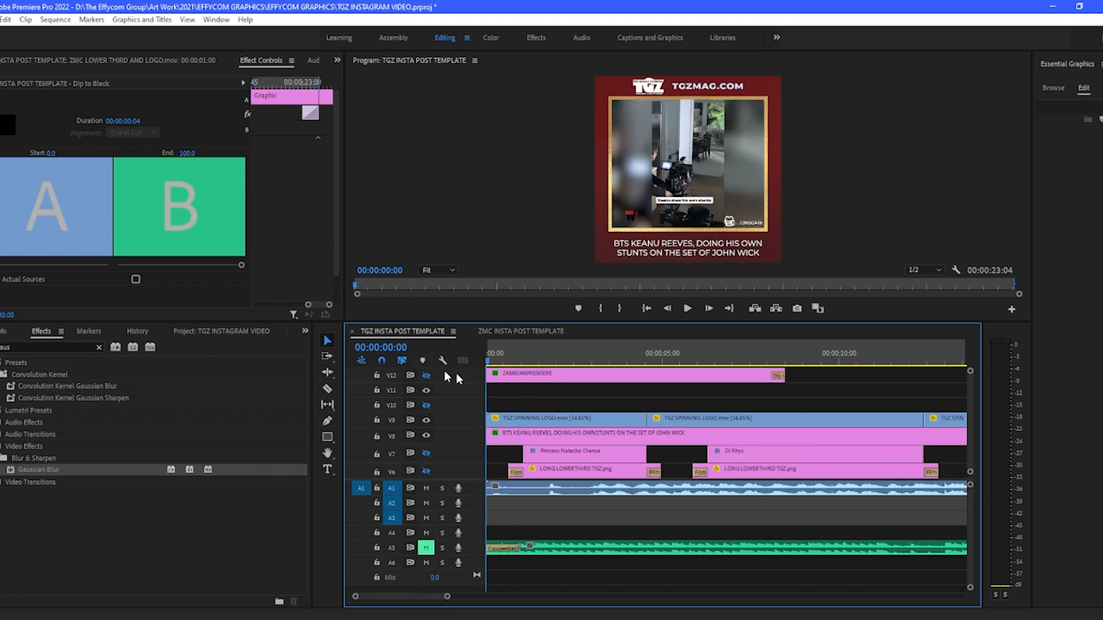
pyautogui.hotkey('ctrl', 's')
# Open the media export settings and browse to the VIDEOS folder inside TGZ TV SHOW as the output location.
pyautogui.click(2, 19)
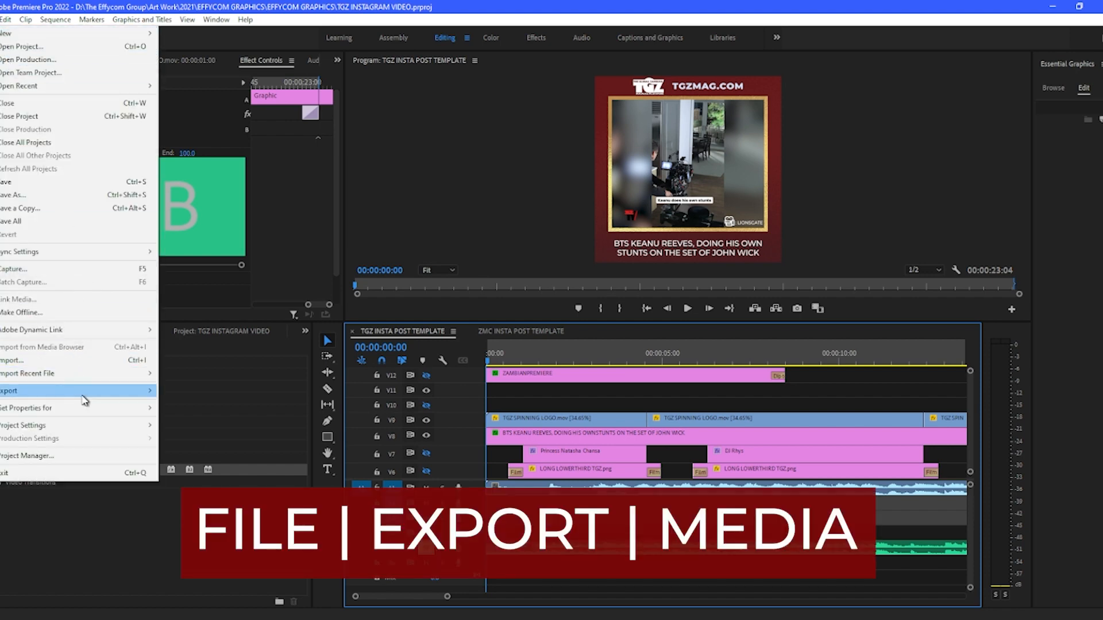
pyautogui.moveTo(95, 396)
pyautogui.click(184, 393)
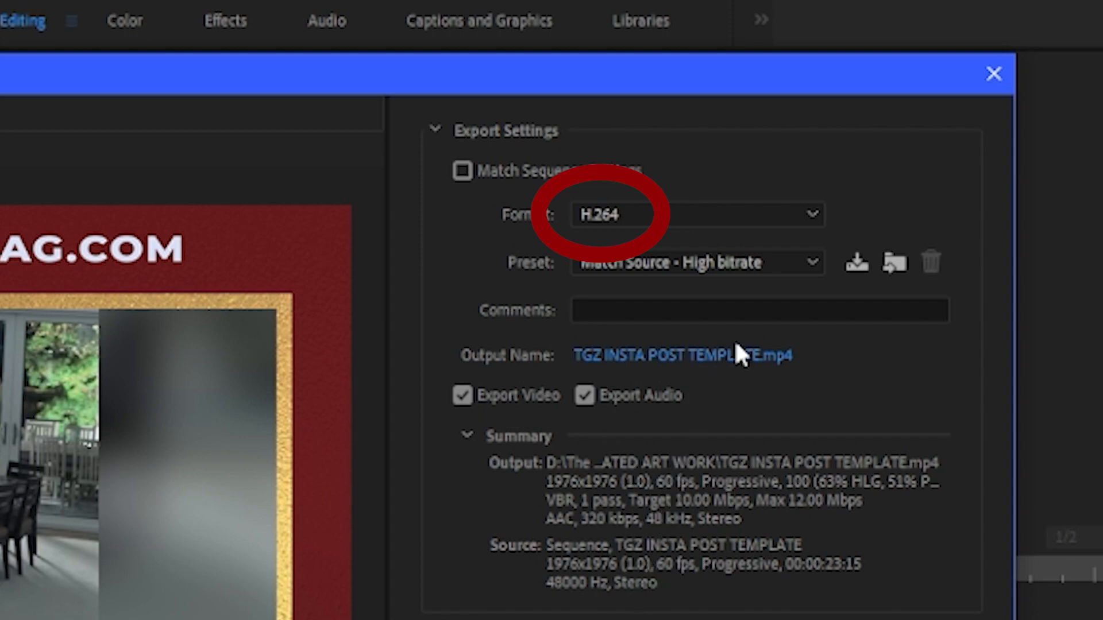
pyautogui.click(708, 352)
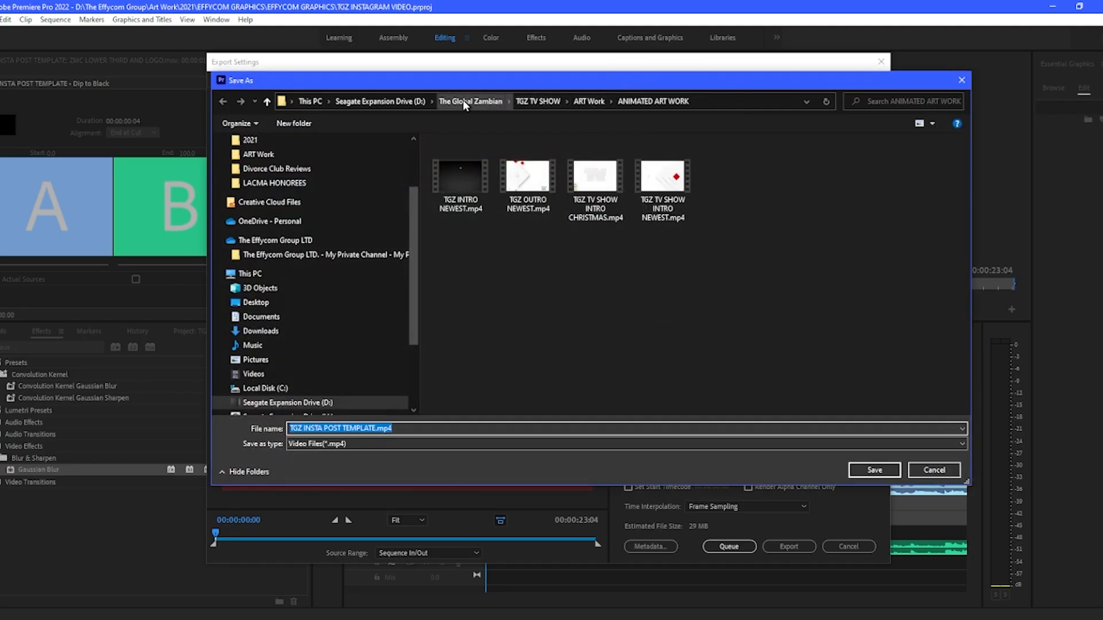
pyautogui.click(530, 101)
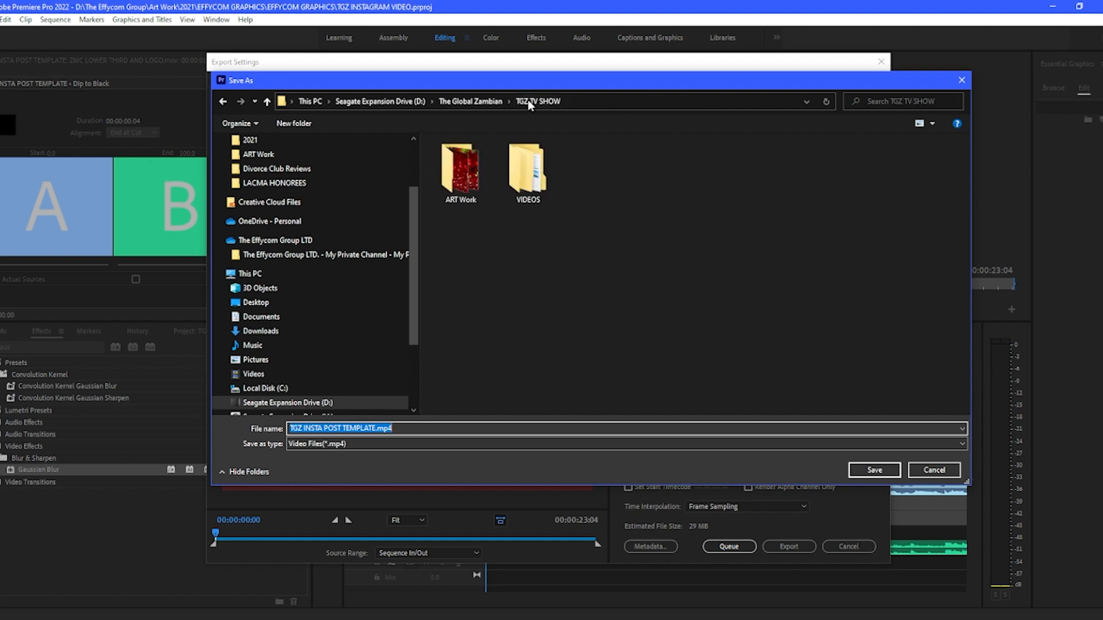
pyautogui.click(474, 101)
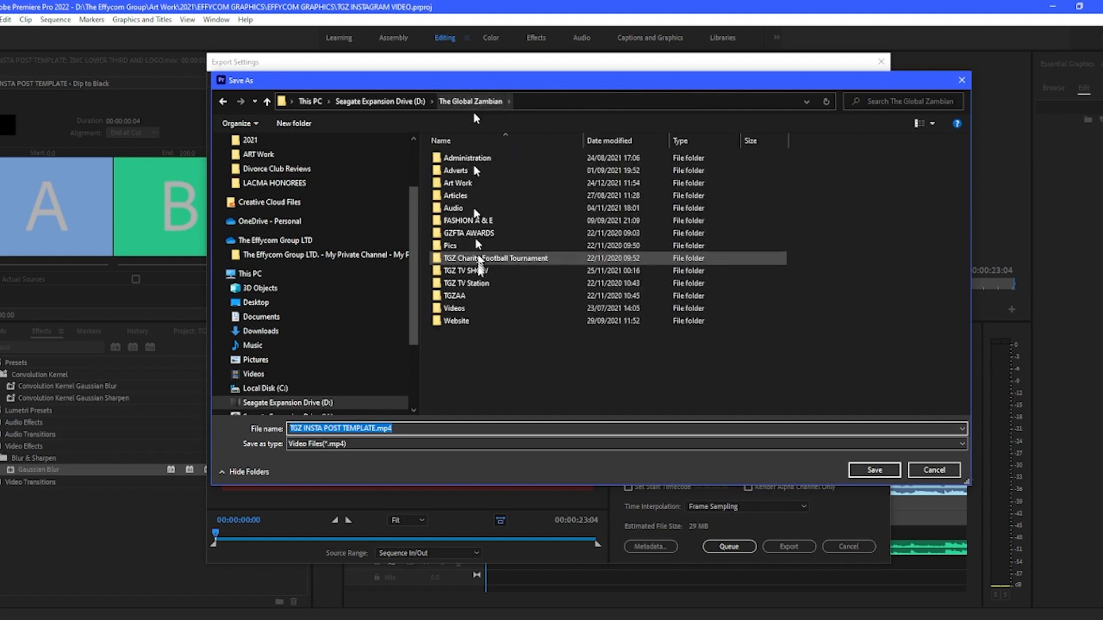
pyautogui.doubleClick(466, 270)
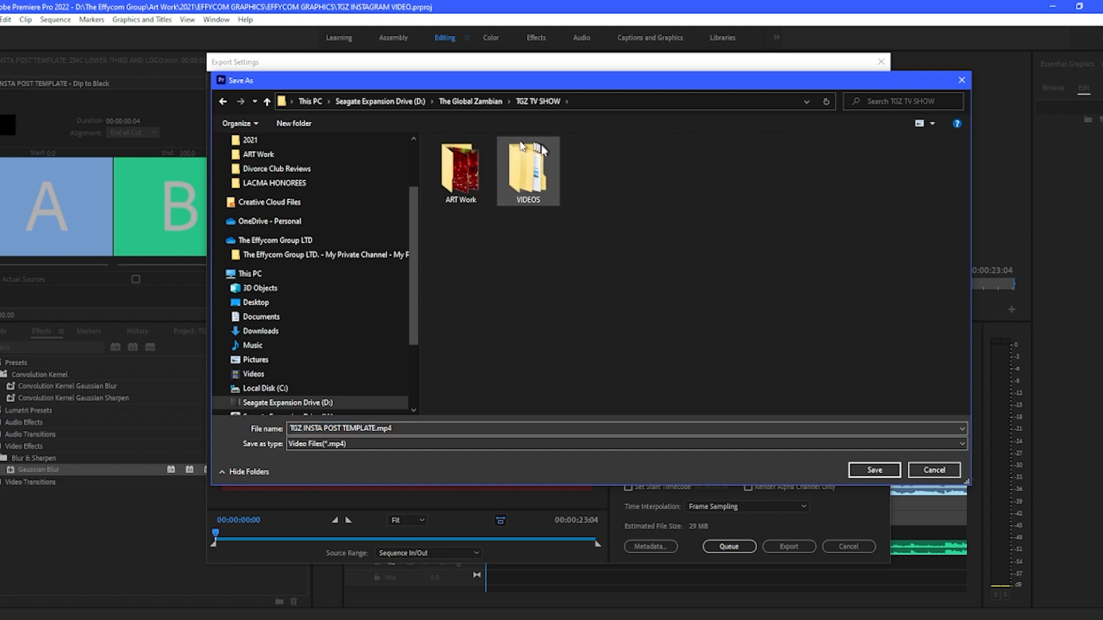
pyautogui.doubleClick(517, 190)
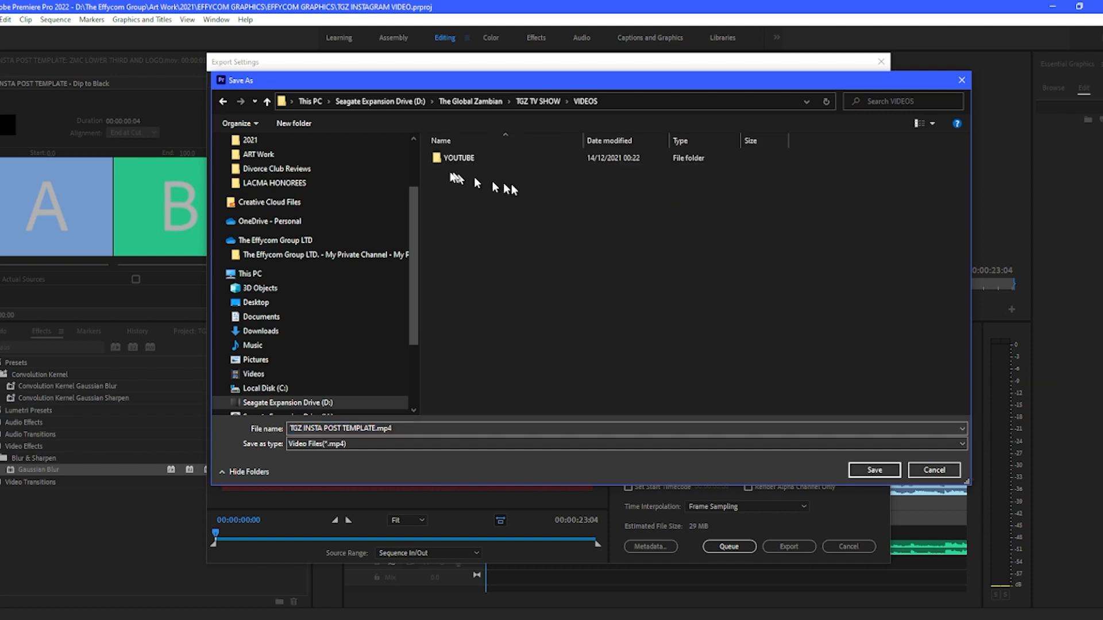
# Create a folder named INSTAGRAM inside VIDEOS and open it as the export destination.
pyautogui.click(294, 123)
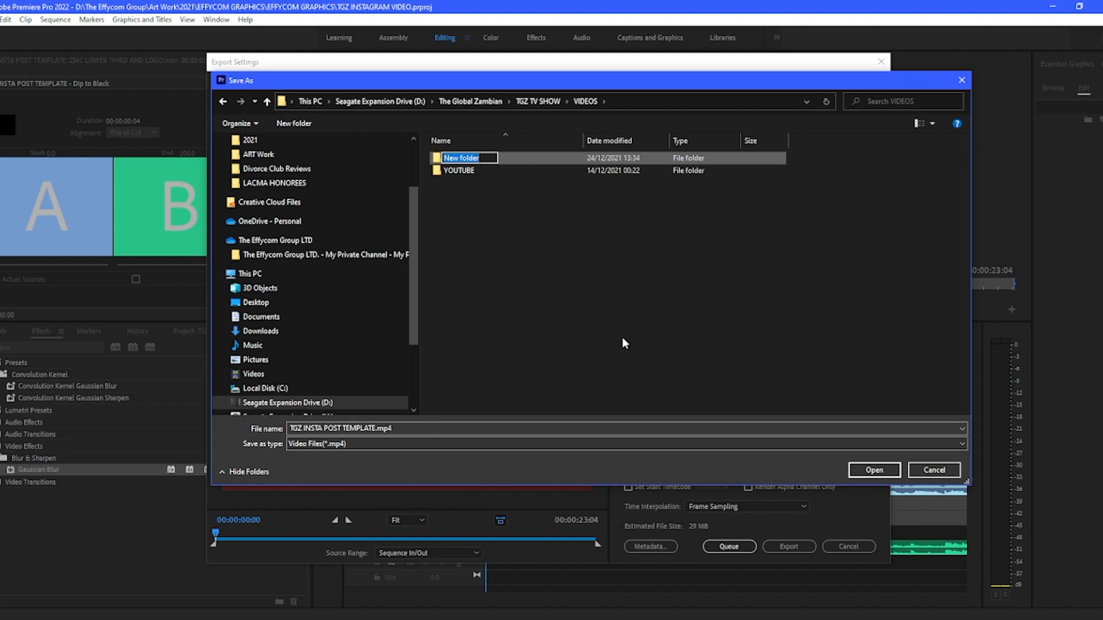
pyautogui.write('INS')
pyautogui.press('BackSpace')
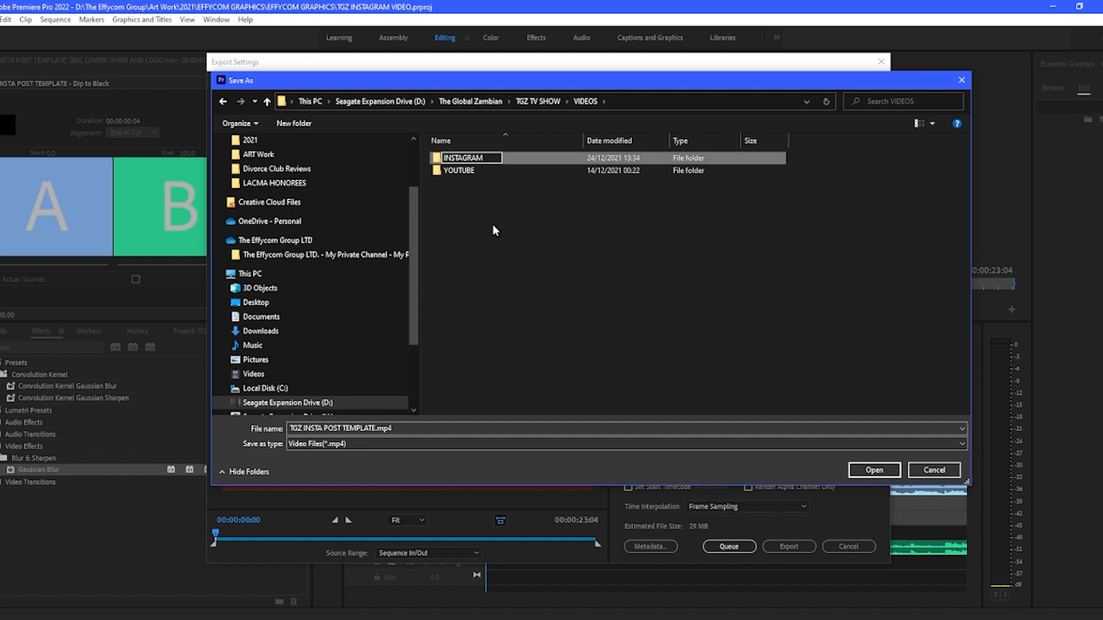
pyautogui.click(487, 184)
pyautogui.doubleClick(469, 161)
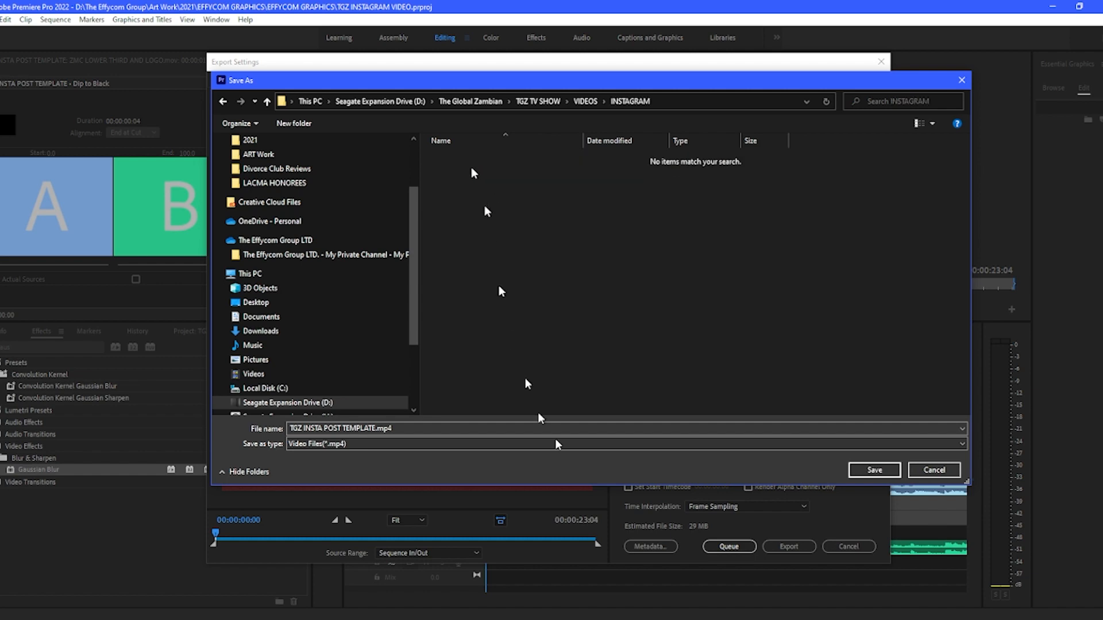
# Name the output file JOHN WICK BTS KEANU REEVES DOING OWN STUNTS and save the name and location.
pyautogui.click(405, 428)
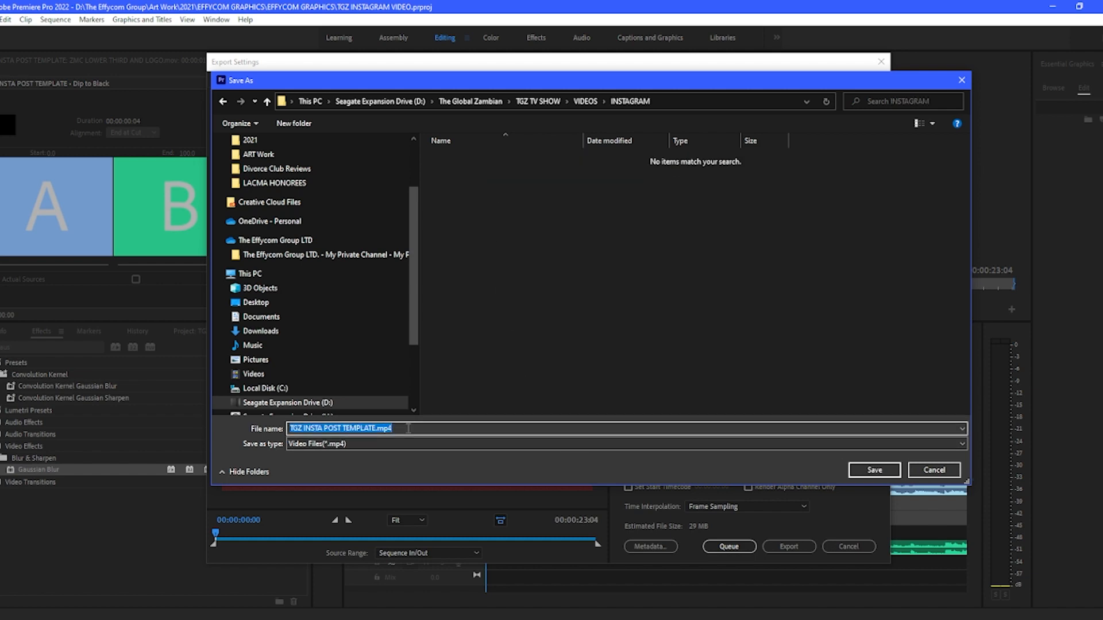
pyautogui.write('JO')
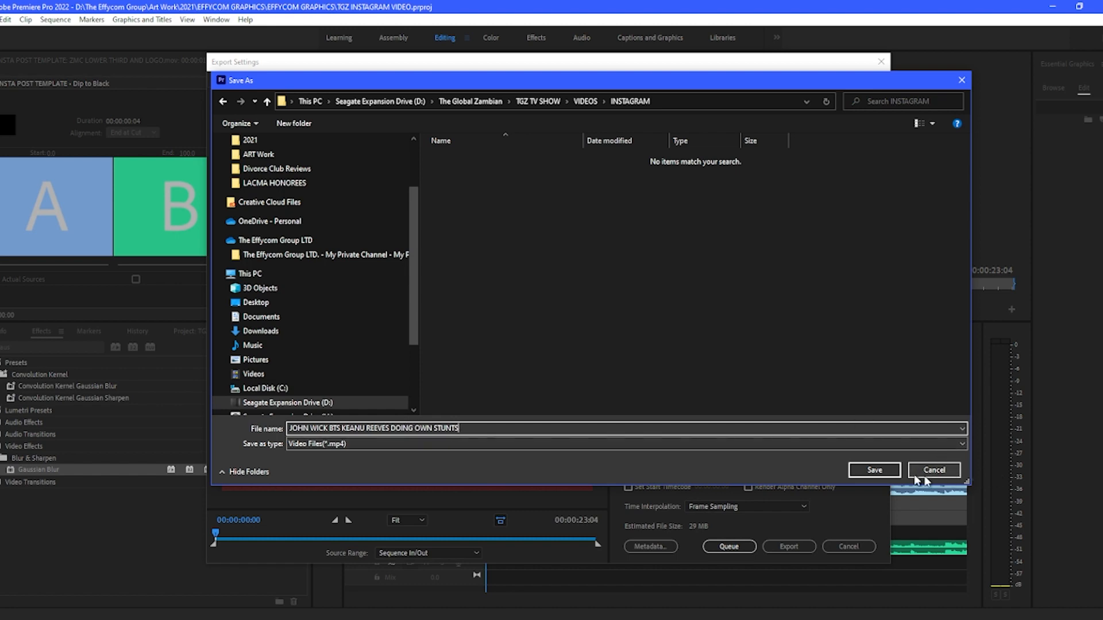
pyautogui.click(876, 471)
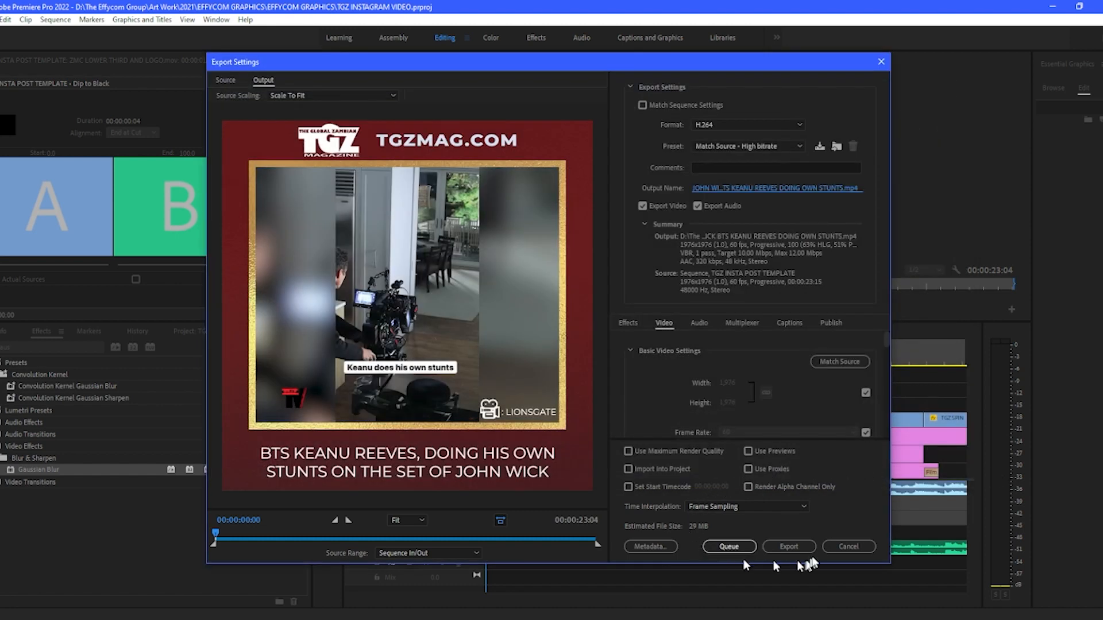
# Export the John Wick video with the current H.264 settings.
pyautogui.click(797, 544)
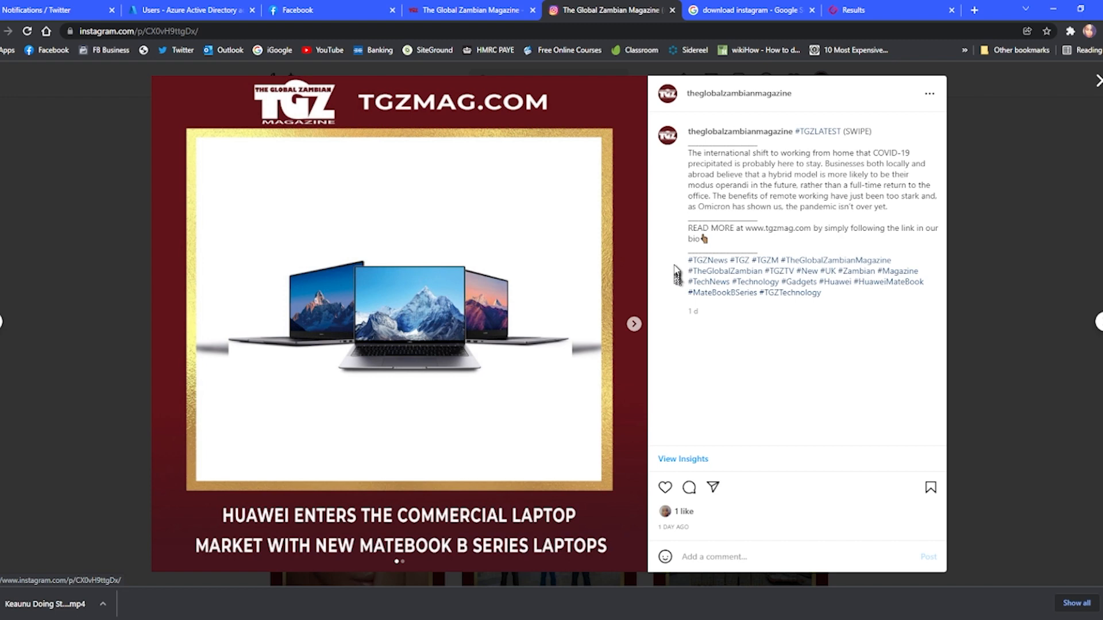
# In the browser, copy the caption and hashtags of the Huawei MateBook B Series Instagram post and close the post.
pyautogui.moveTo(795, 131); pyautogui.dragTo(761, 351)
pyautogui.click(766, 367)
pyautogui.press('Escape')
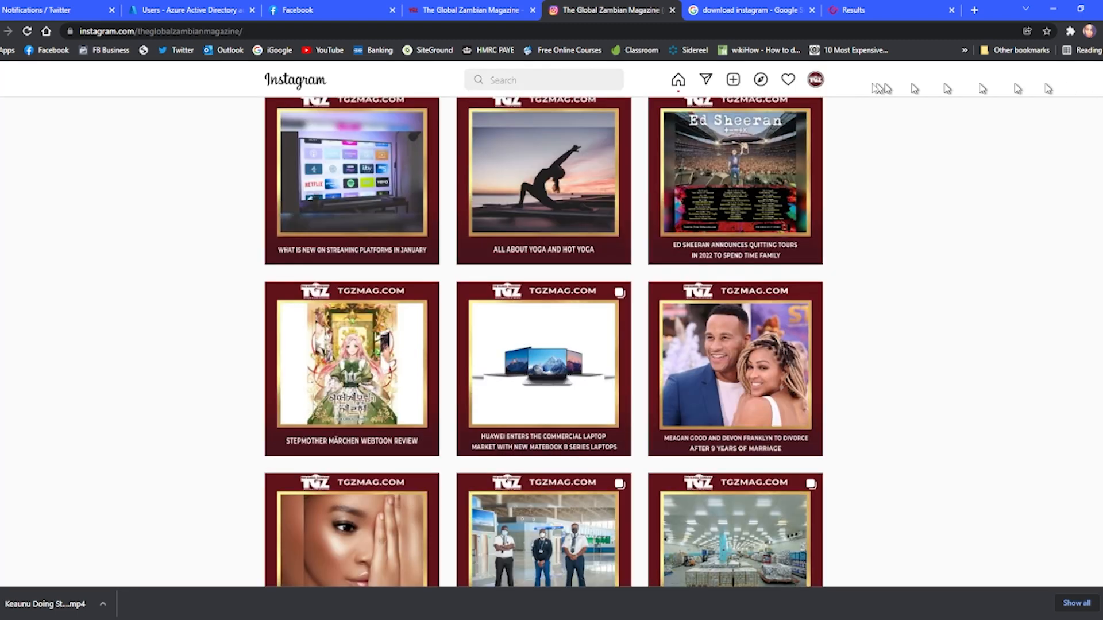
# Start a new Instagram post, minimise Premiere Pro and open the file selection from the computer.
pyautogui.click(738, 80)
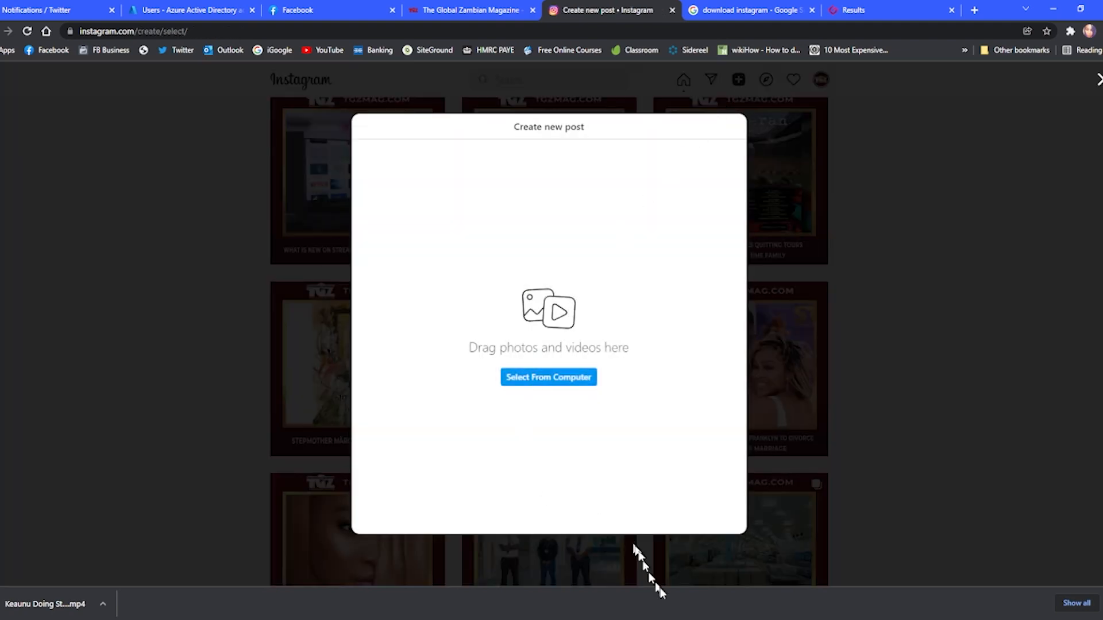
pyautogui.hotkey('alt', 'Tab')
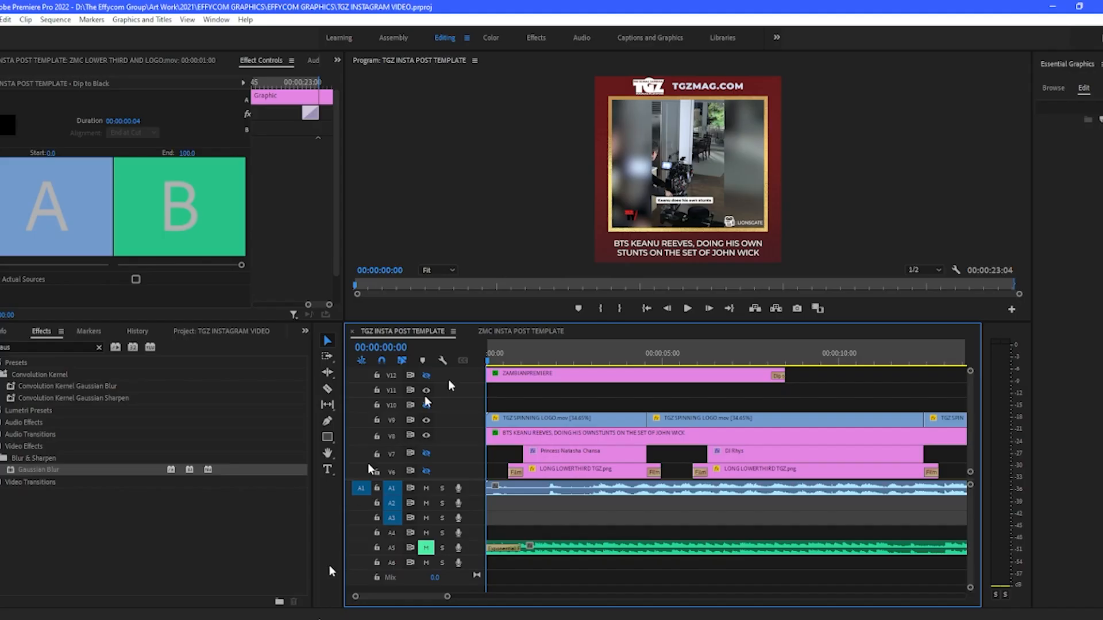
pyautogui.click(1054, 10)
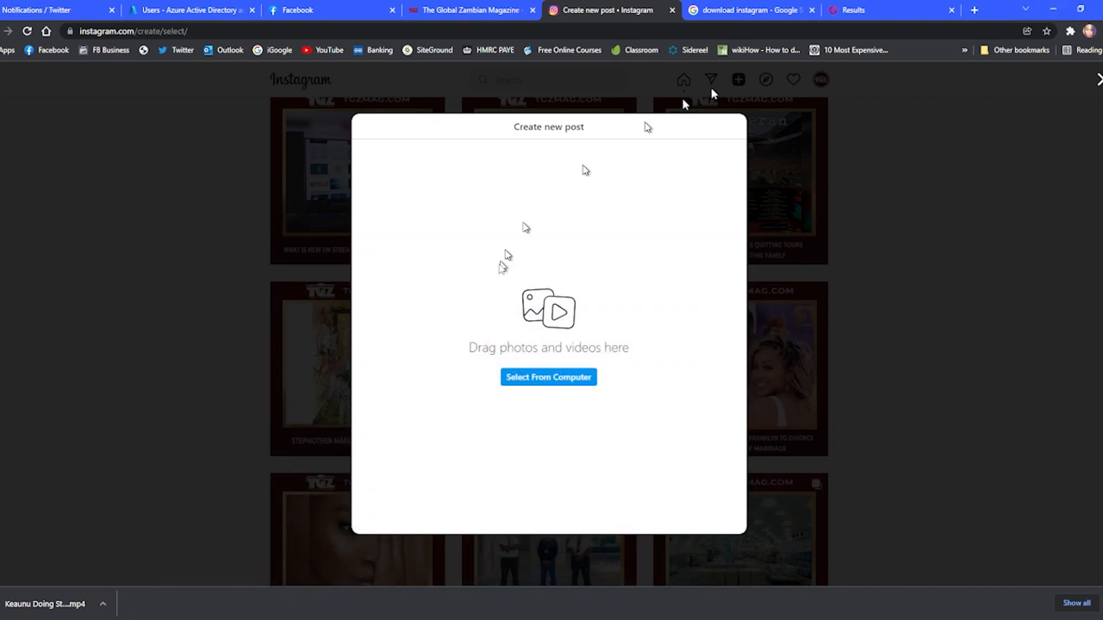
pyautogui.click(523, 383)
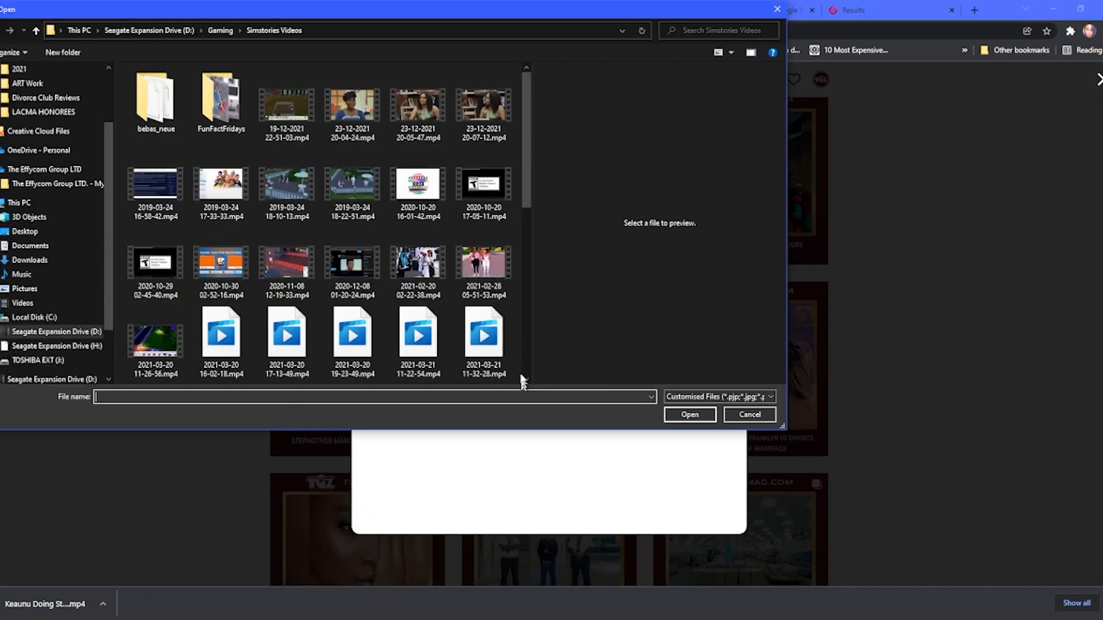
# Upload JOHN WICK BTS KEANU REEVES DOING OWN STUNTS.mp4 from the INSTAGRAM folder inside TGZ TV SHOW > VIDEOS.
pyautogui.moveTo(276, 16); pyautogui.dragTo(319, 53)
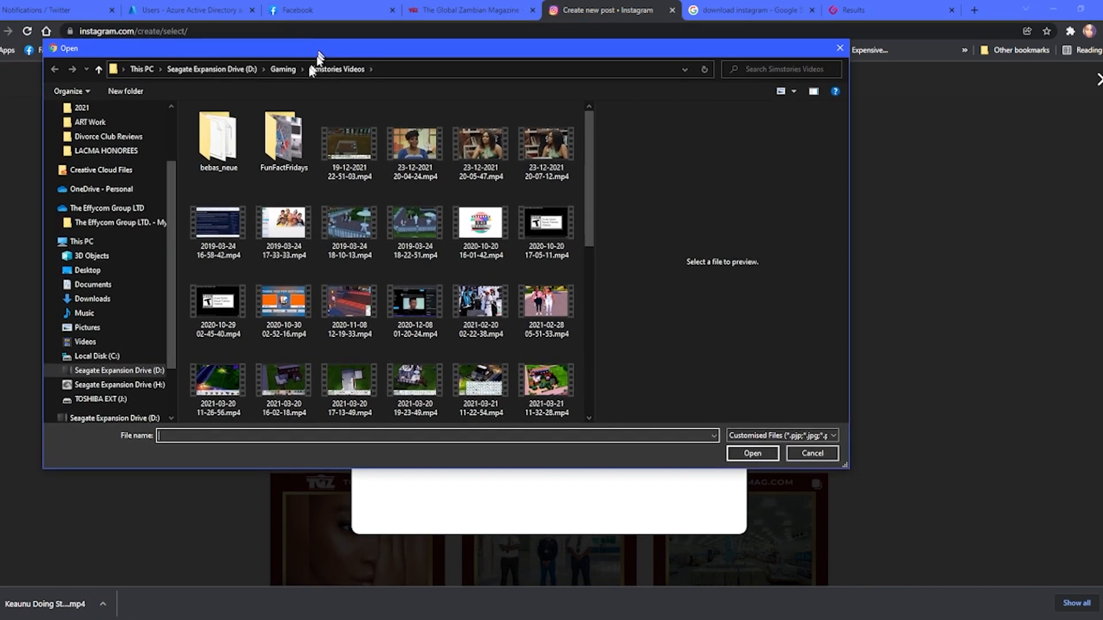
pyautogui.click(92, 122)
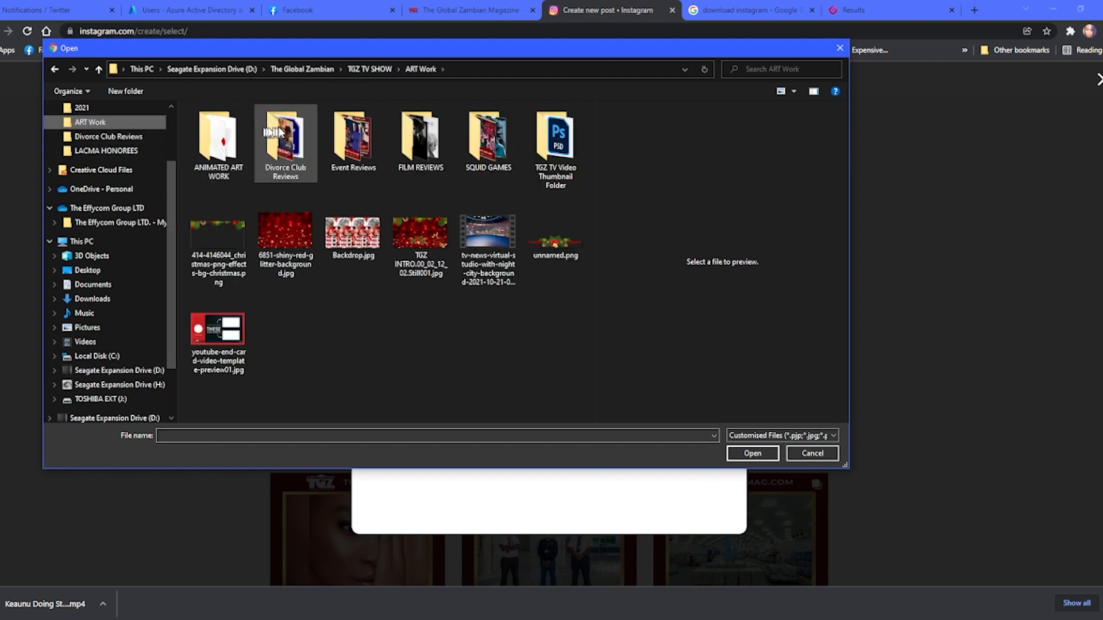
pyautogui.click(359, 69)
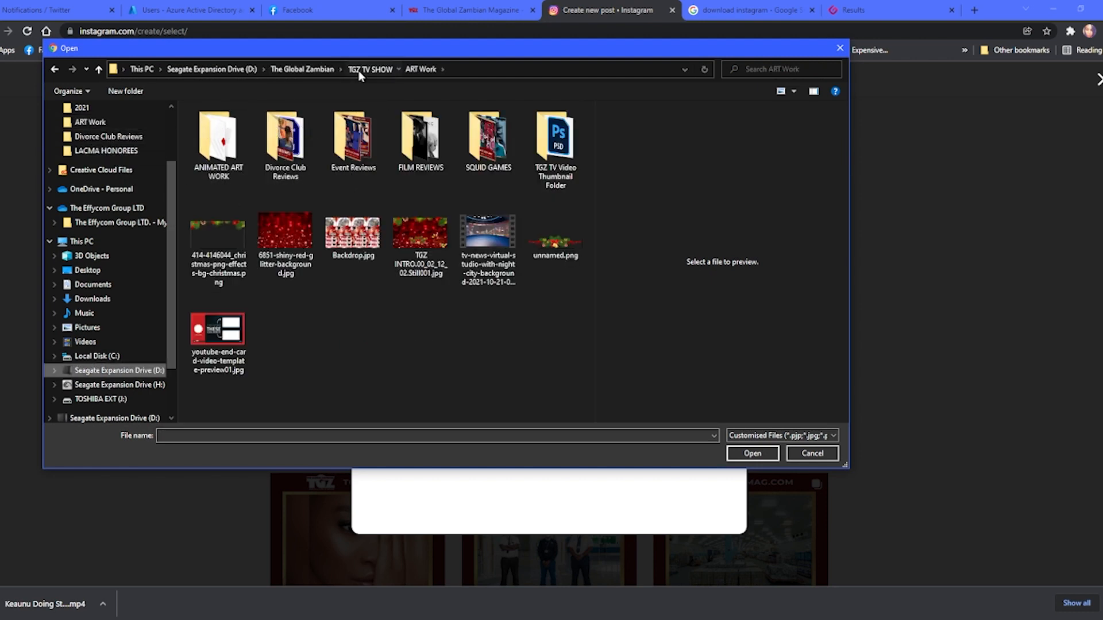
pyautogui.doubleClick(287, 130)
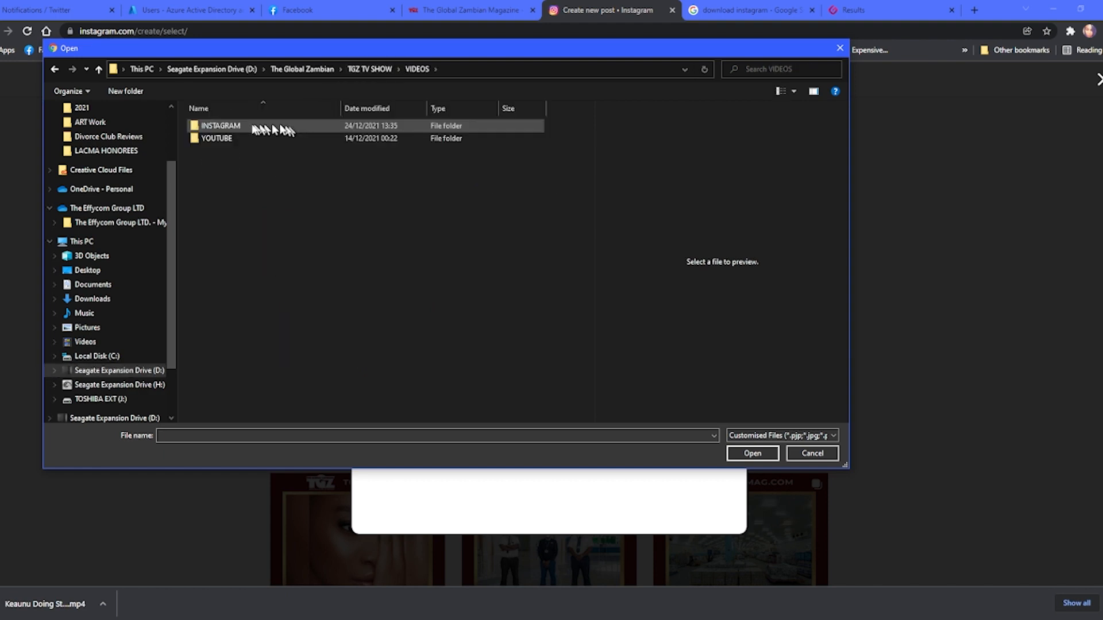
pyautogui.doubleClick(222, 131)
pyautogui.click(220, 134)
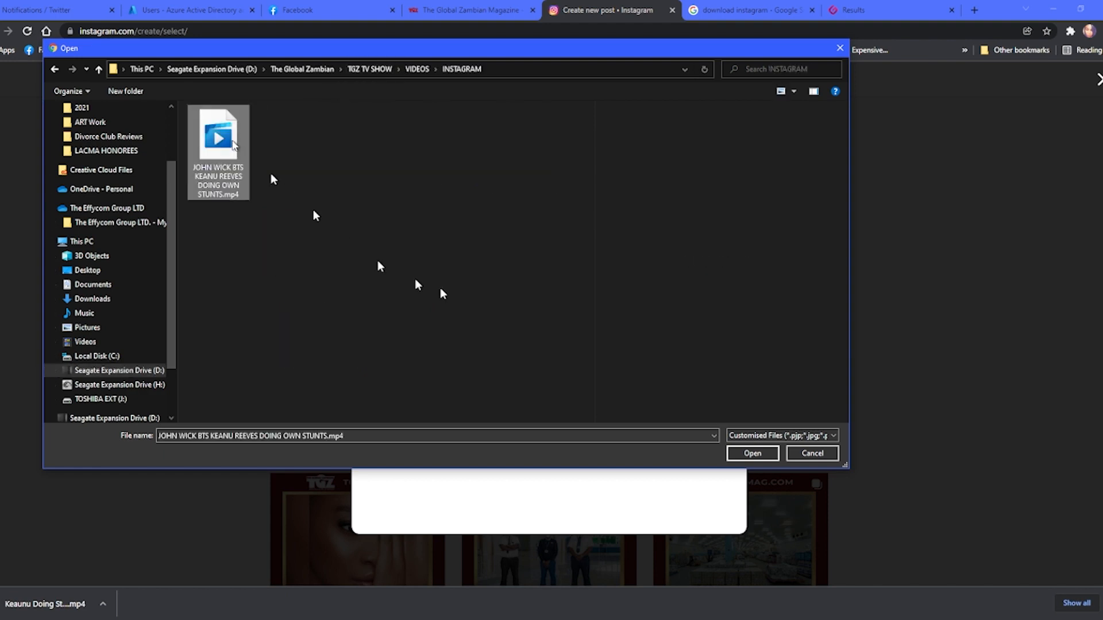
pyautogui.click(753, 453)
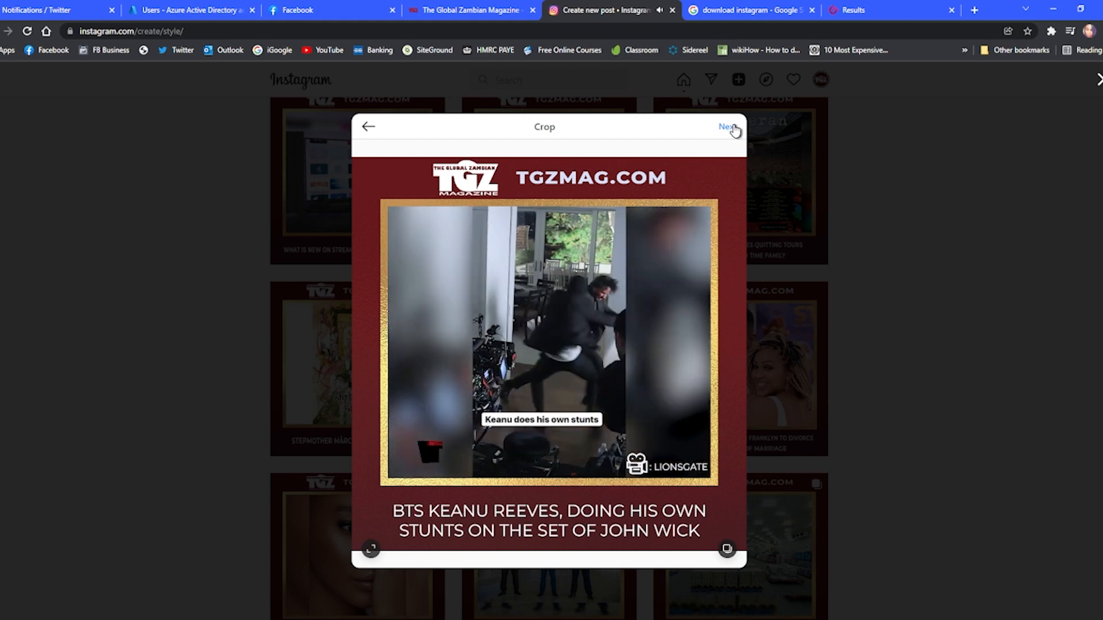
# Accept the crop, set the cover photo to the two-man fight frame before the video's midpoint, and continue to the caption.
pyautogui.click(734, 127)
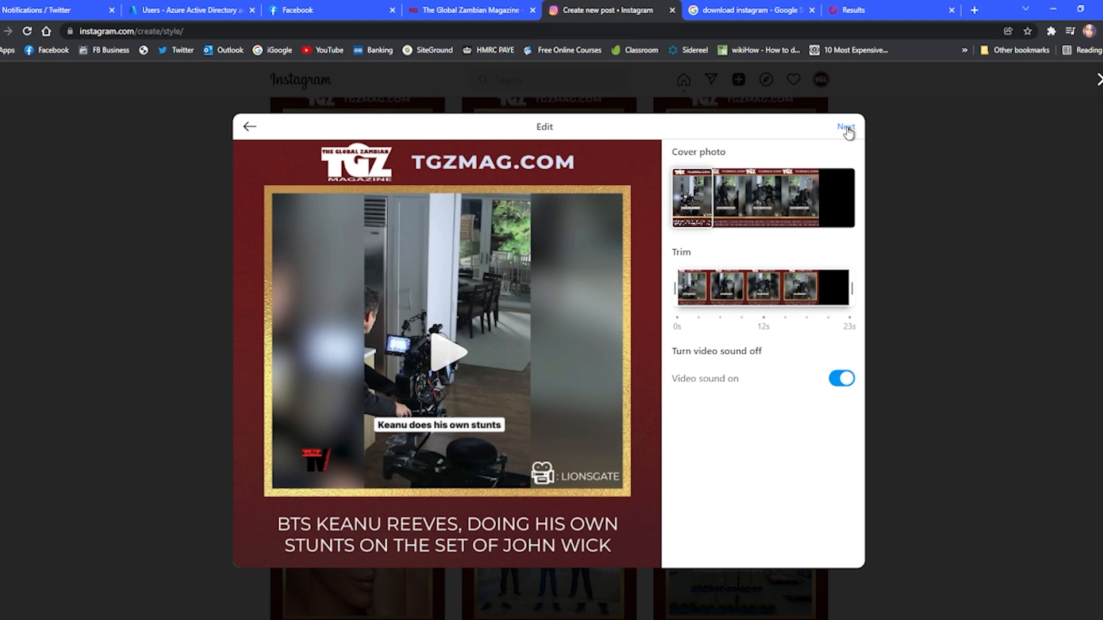
pyautogui.moveTo(692, 201); pyautogui.dragTo(744, 206)
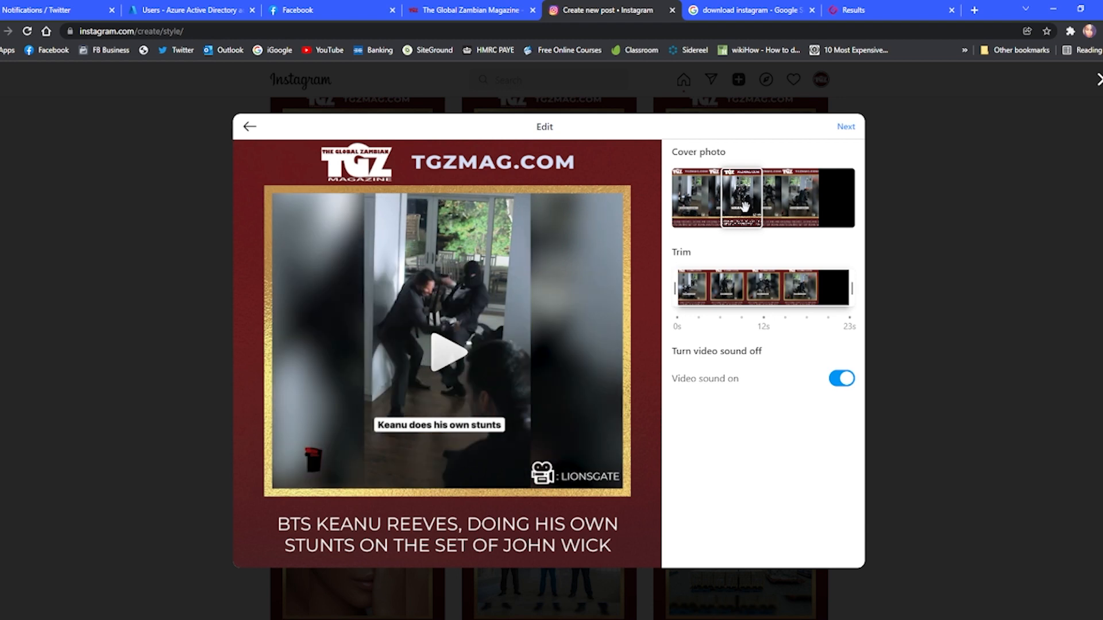
pyautogui.moveTo(744, 206)
pyautogui.mouseDown()
pyautogui.moveTo(782, 205)
pyautogui.moveTo(733, 211)
pyautogui.mouseUp()
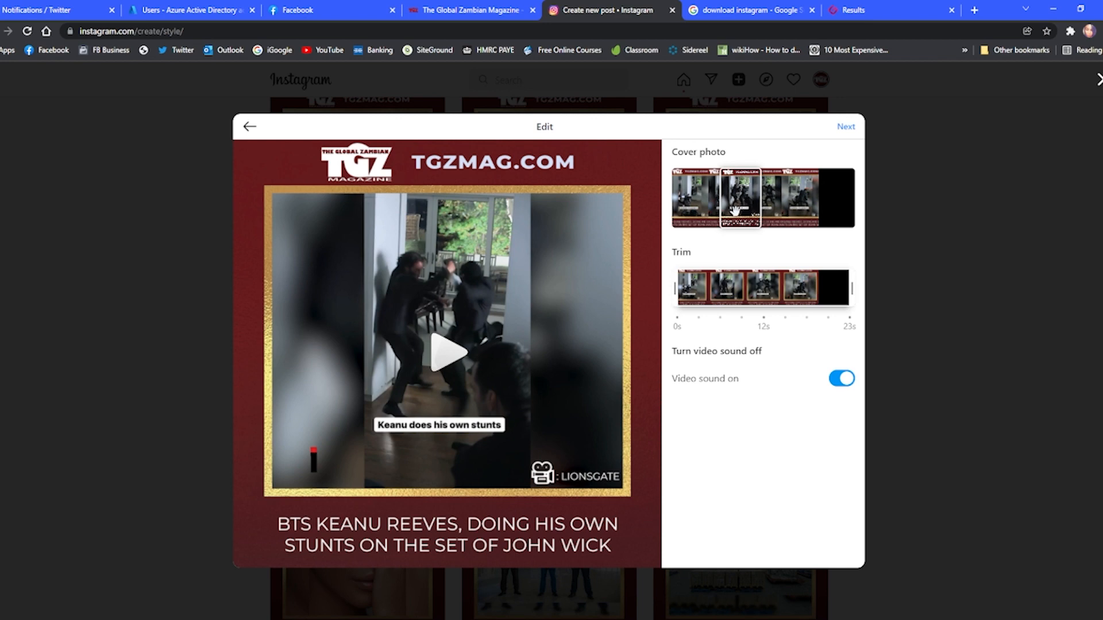
pyautogui.click(846, 127)
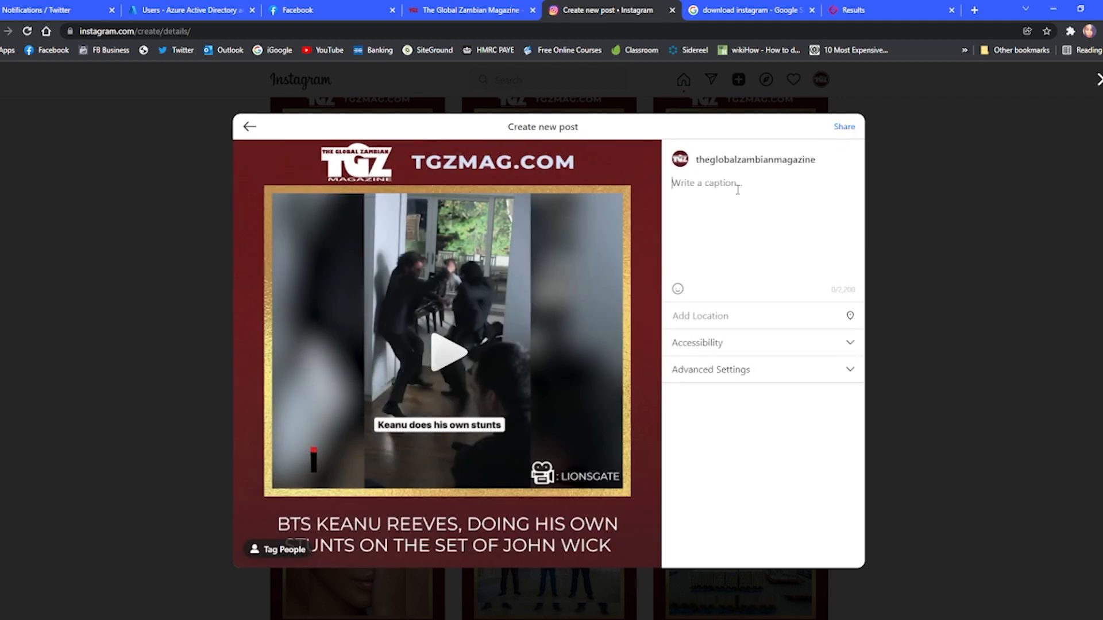
# Paste the copied caption and delete its trailing "1 d" and the hashtags from #TechNews through #TGZTechnology.
pyautogui.hotkey('ctrl', 'v')
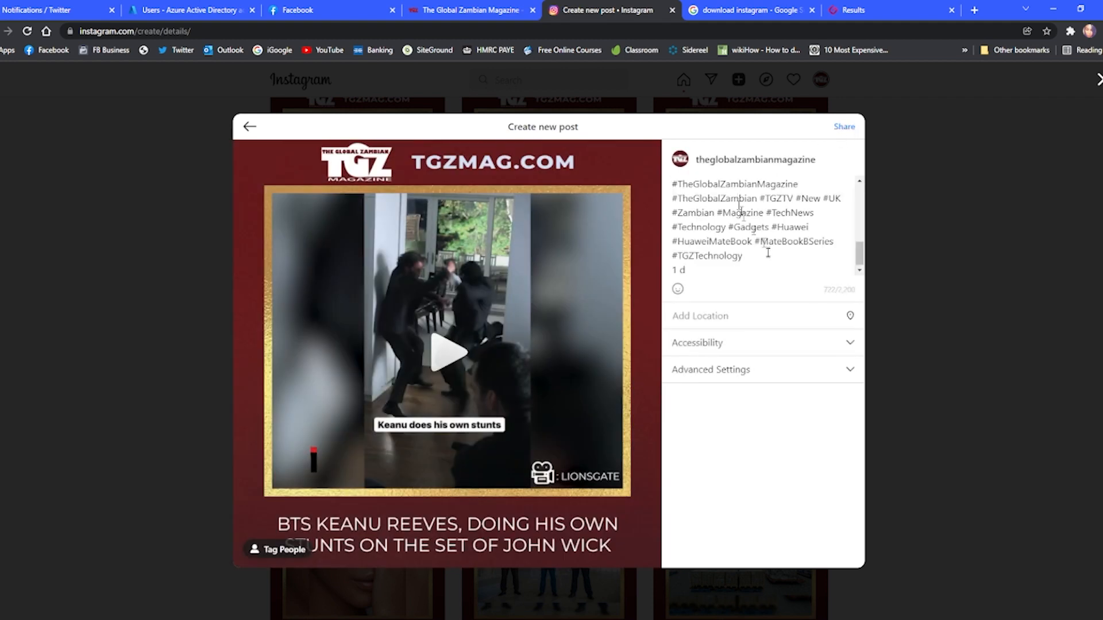
pyautogui.press('BackSpace')
pyautogui.press('BackSpace')
pyautogui.press('BackSpace')
pyautogui.press('BackSpace')
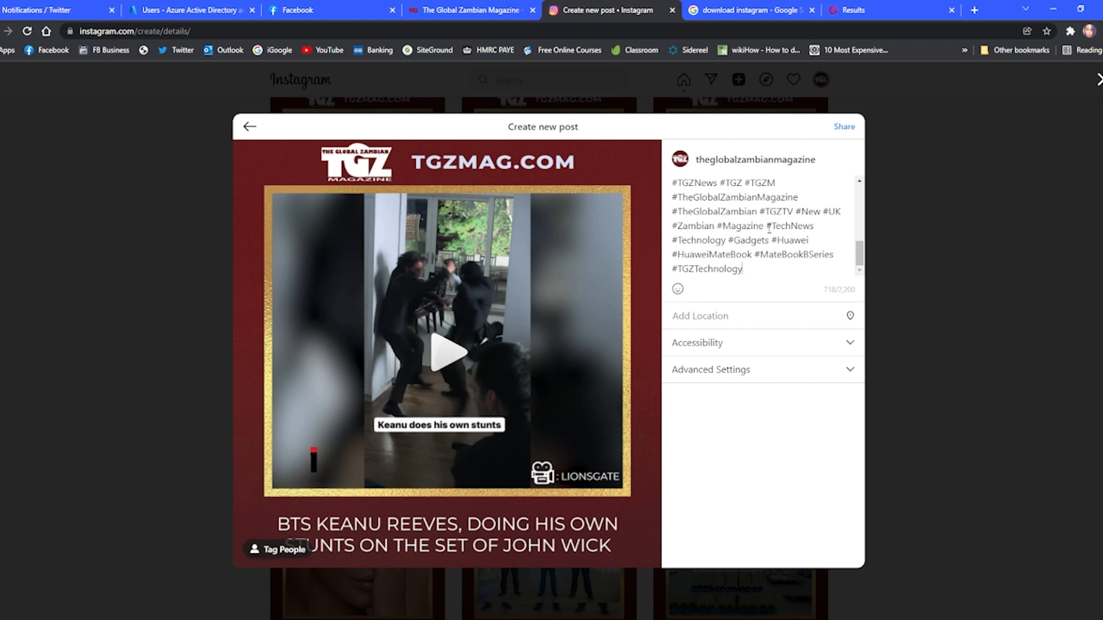
pyautogui.moveTo(765, 228); pyautogui.dragTo(768, 270)
pyautogui.press('BackSpace')
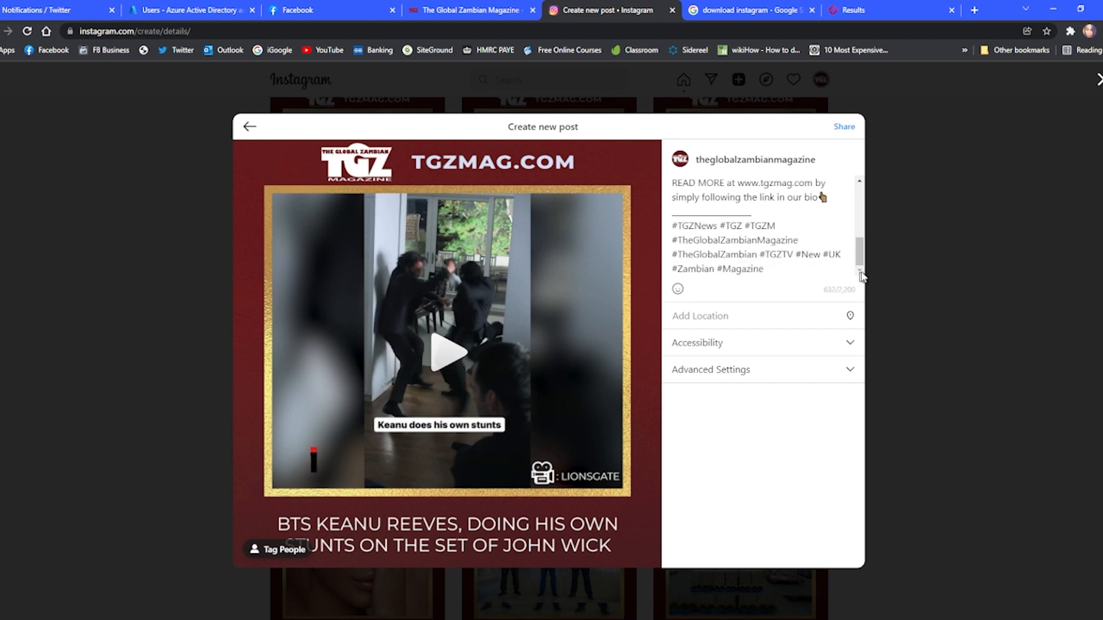
# Add the hashtags #KeanuReeves #JohnWick4 #JohnWick #LionsGate #ActionMovie at the end of the caption.
pyautogui.write('#kEA')
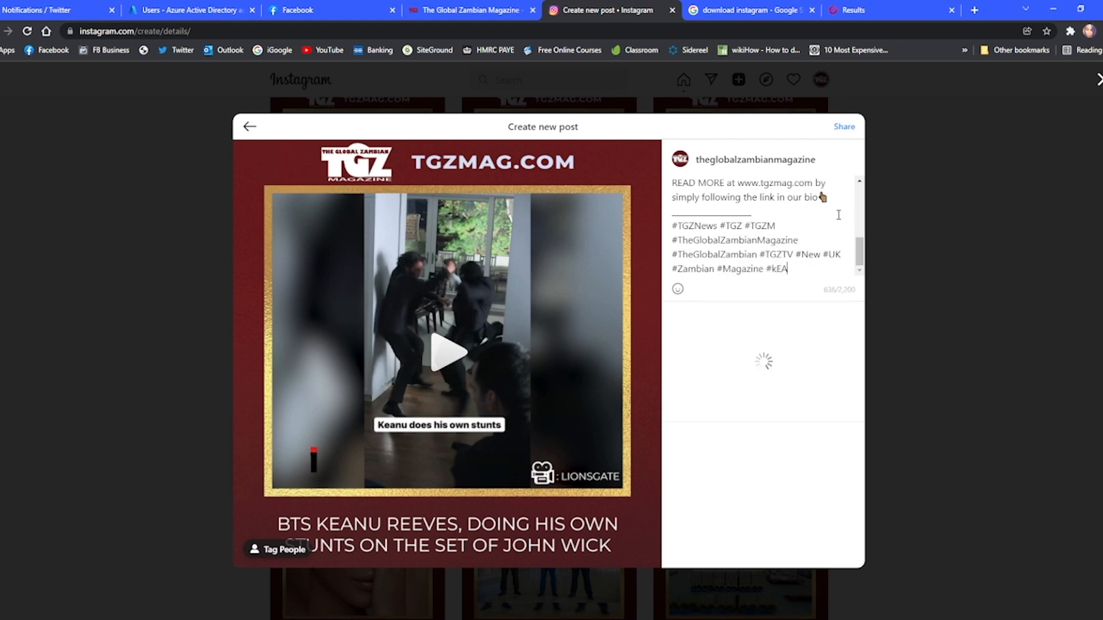
pyautogui.press('BackSpace')
pyautogui.press('capslock')
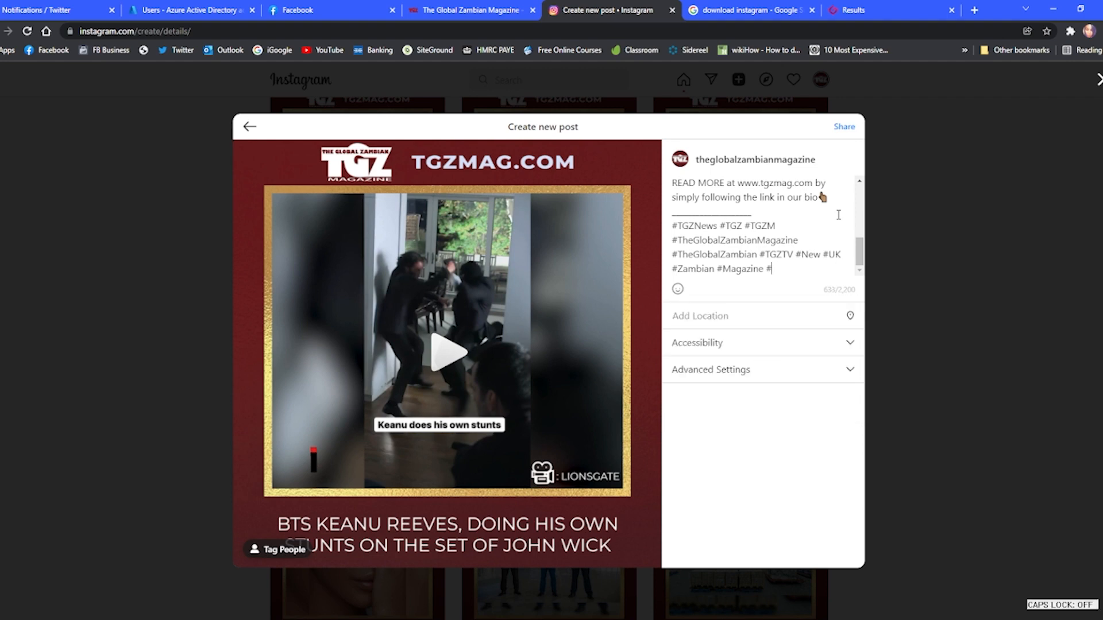
pyautogui.write('Kea')
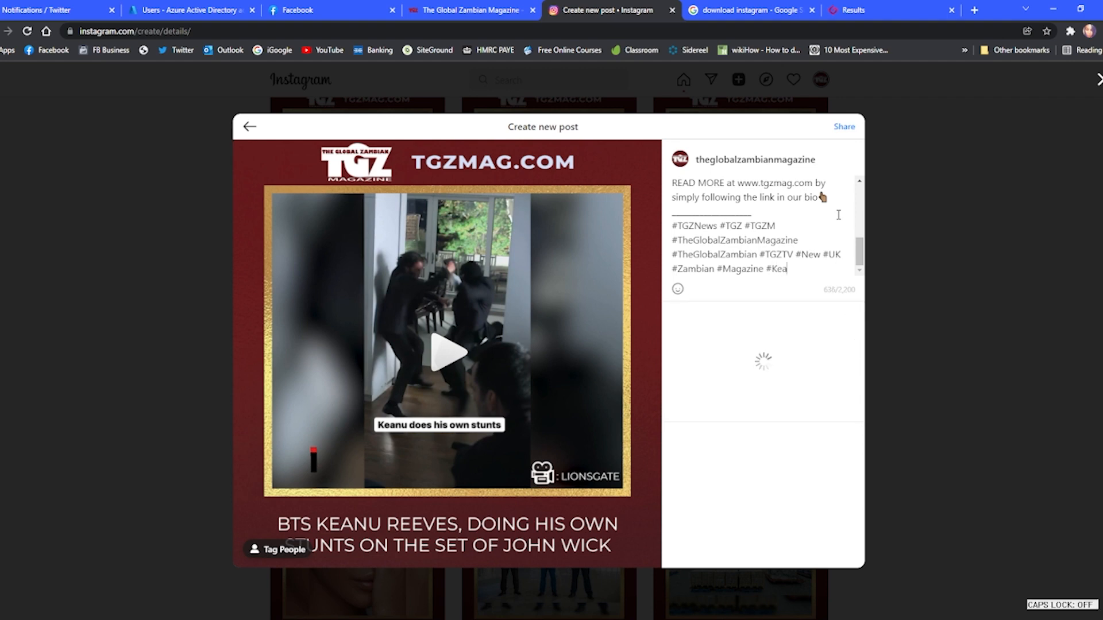
pyautogui.write('nu')
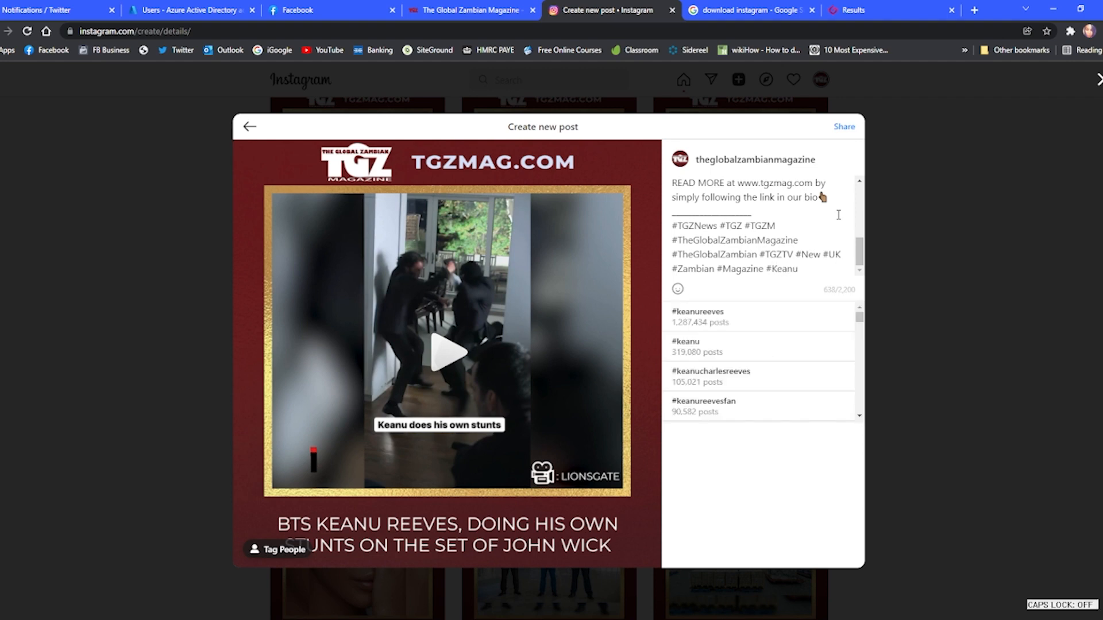
pyautogui.write('Reeves ')
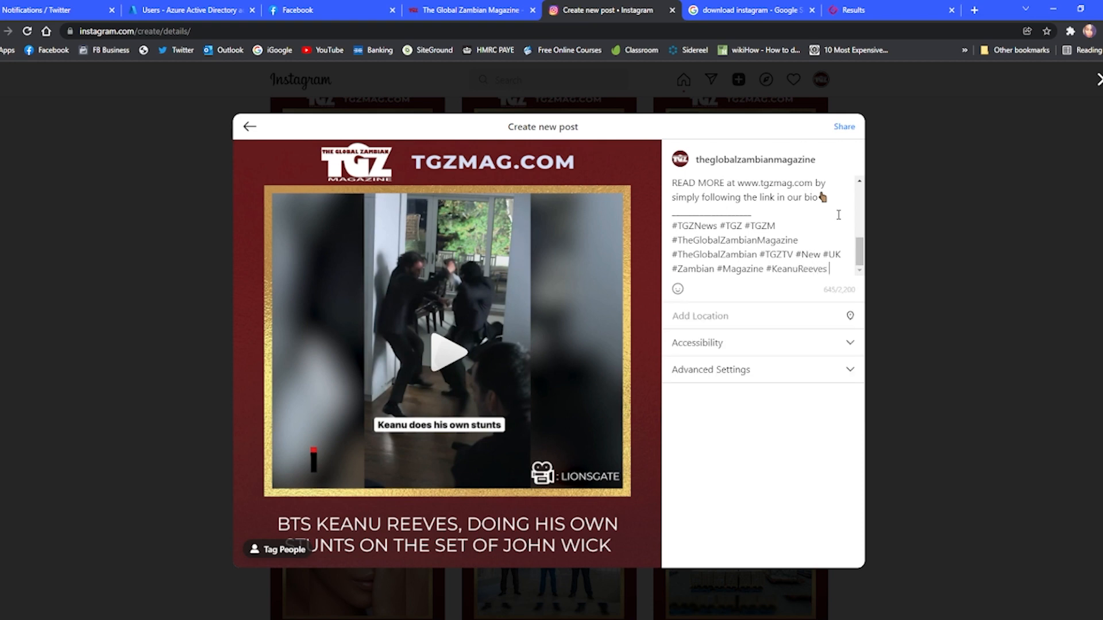
pyautogui.write('#JohnW')
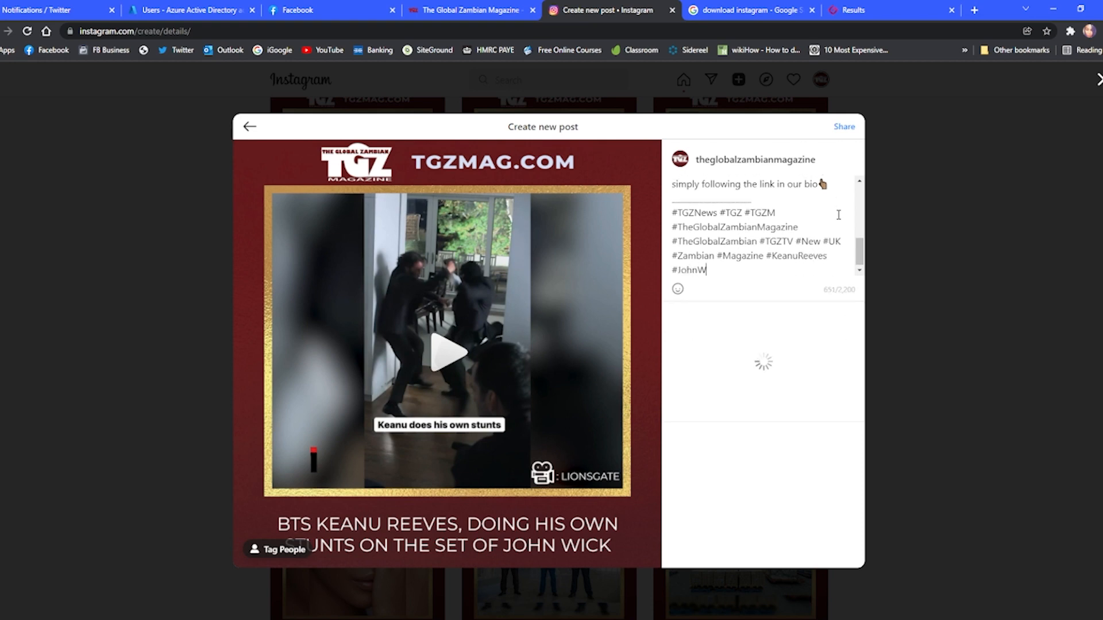
pyautogui.write('ick4')
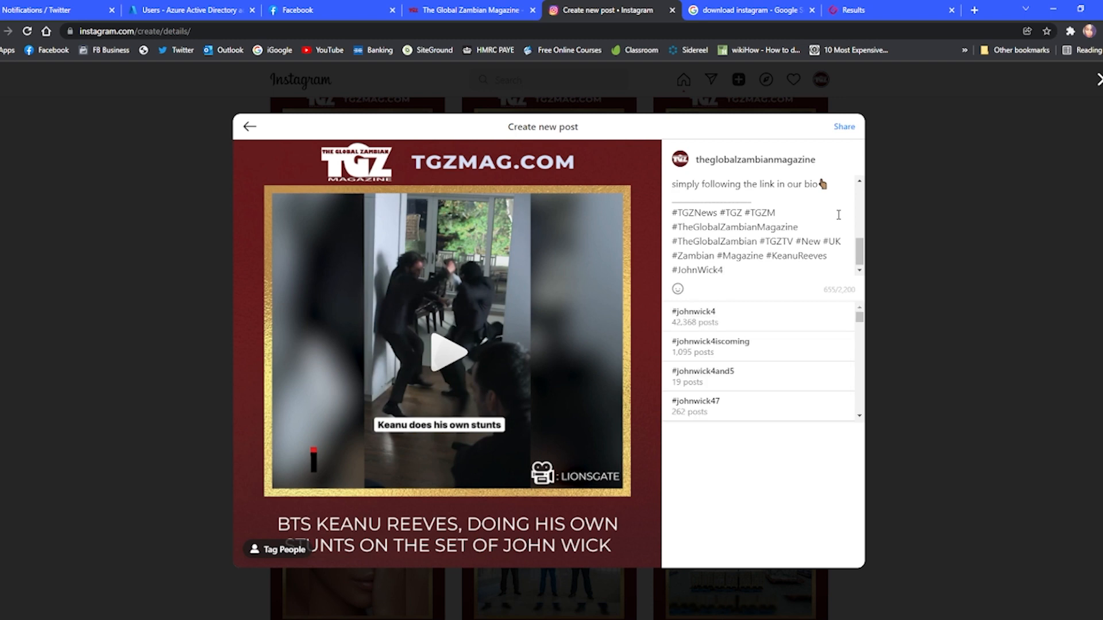
pyautogui.write(' #')
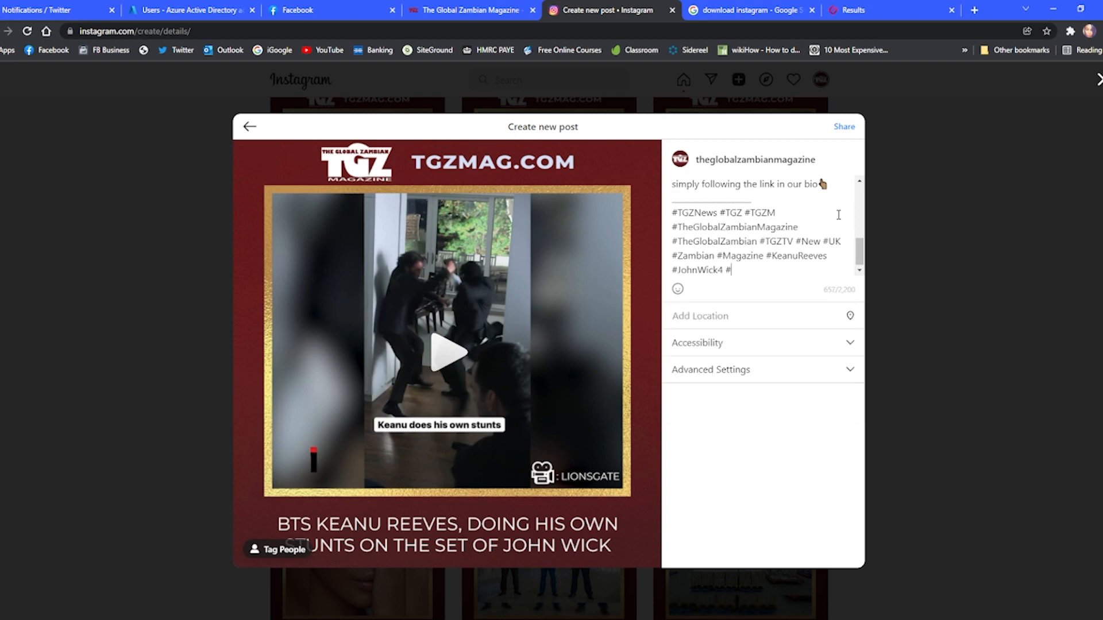
pyautogui.write('John')
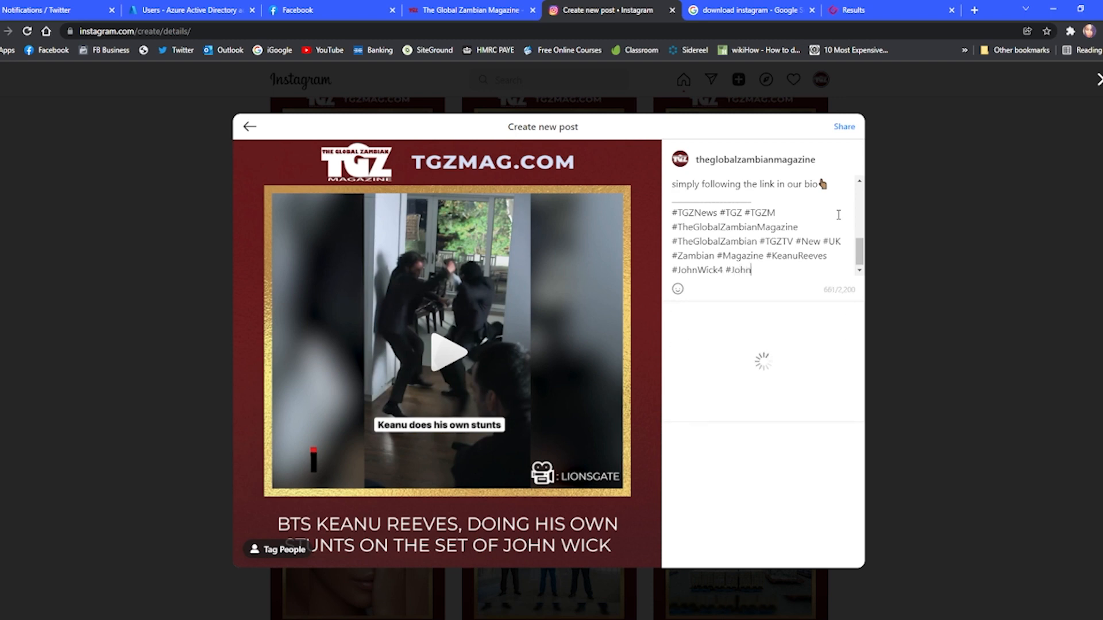
pyautogui.write('Wick ')
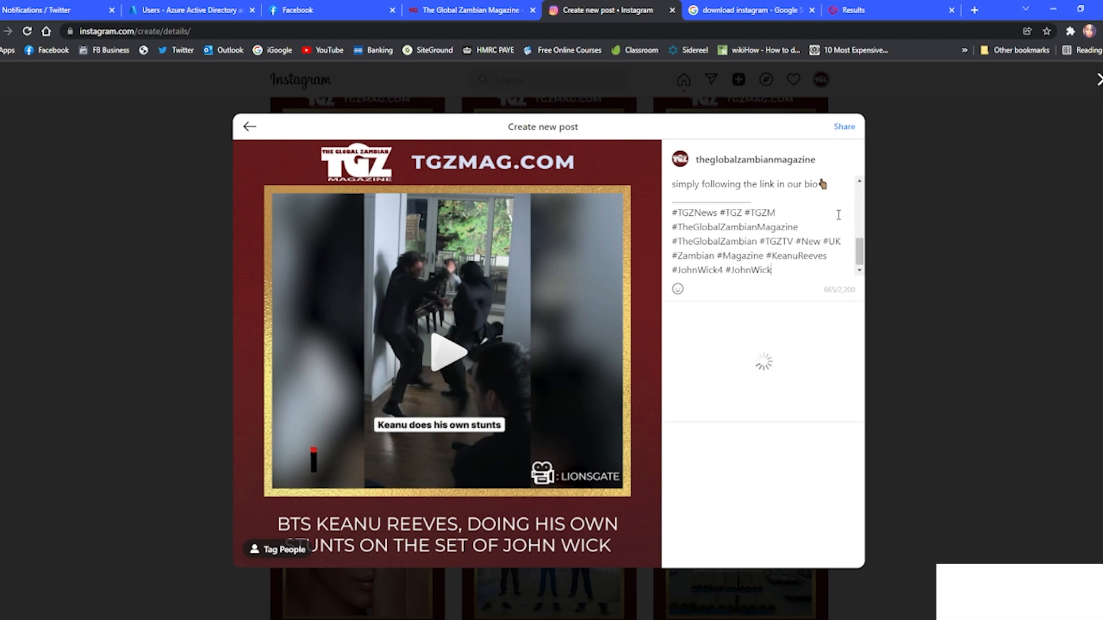
pyautogui.write('#LionsGate')
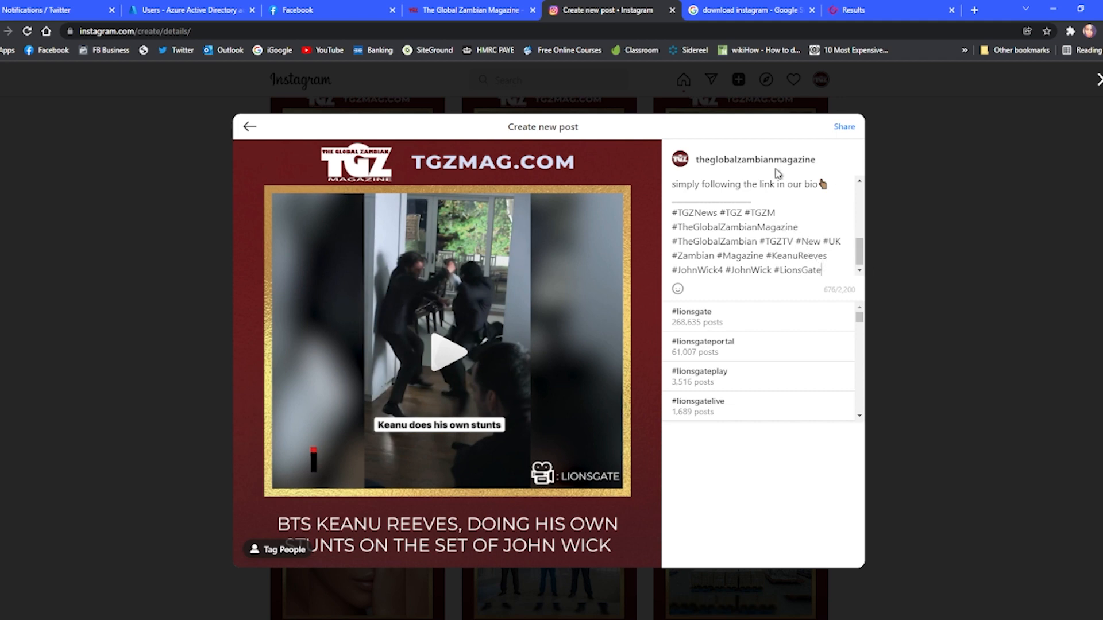
pyautogui.write('#ActionMovie')
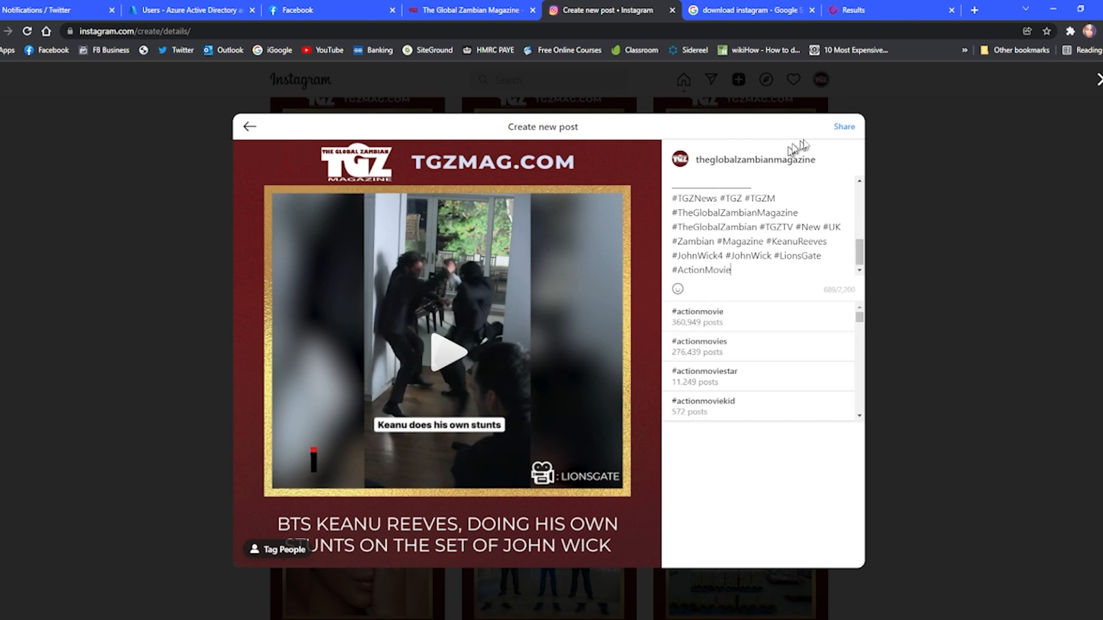
# Change the caption's "READ MORE at" wording before the website address to "FOR MORE NEWS, LIFESTYLE * ENTERTAINMENT go to".
pyautogui.moveTo(861, 253)
pyautogui.mouseDown()
pyautogui.moveTo(861, 218)
pyautogui.moveTo(862, 231)
pyautogui.mouseUp()
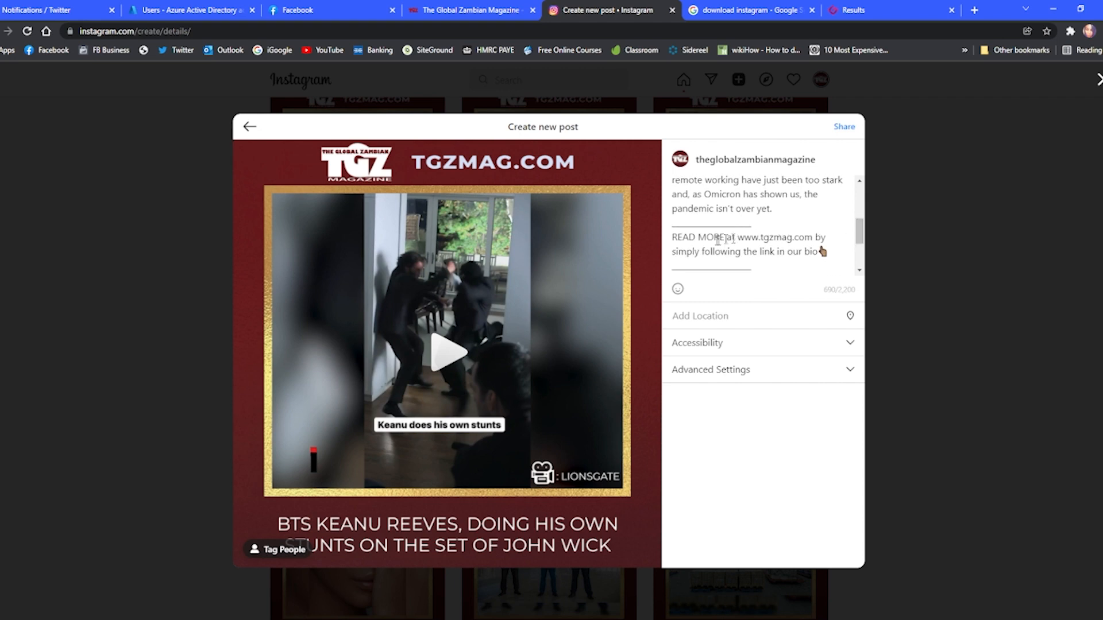
pyautogui.moveTo(697, 237); pyautogui.dragTo(671, 237)
pyautogui.press('capslock')
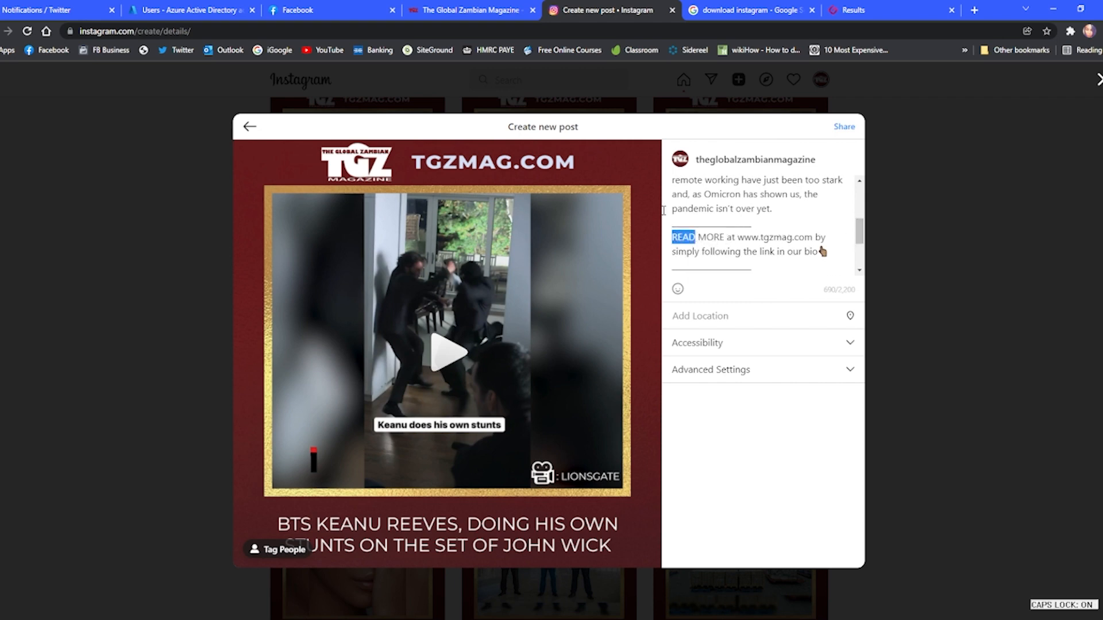
pyautogui.write('FOR')
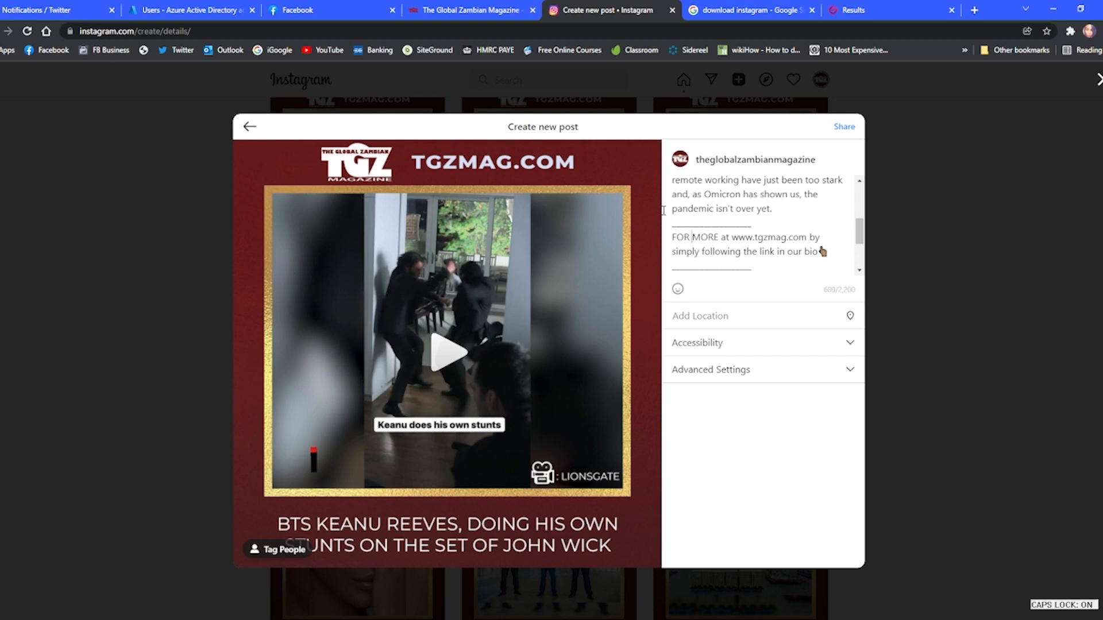
pyautogui.press('Right')
pyautogui.press('Right')
pyautogui.press('Right')
pyautogui.write('NEWS')
pyautogui.write(', LIF')
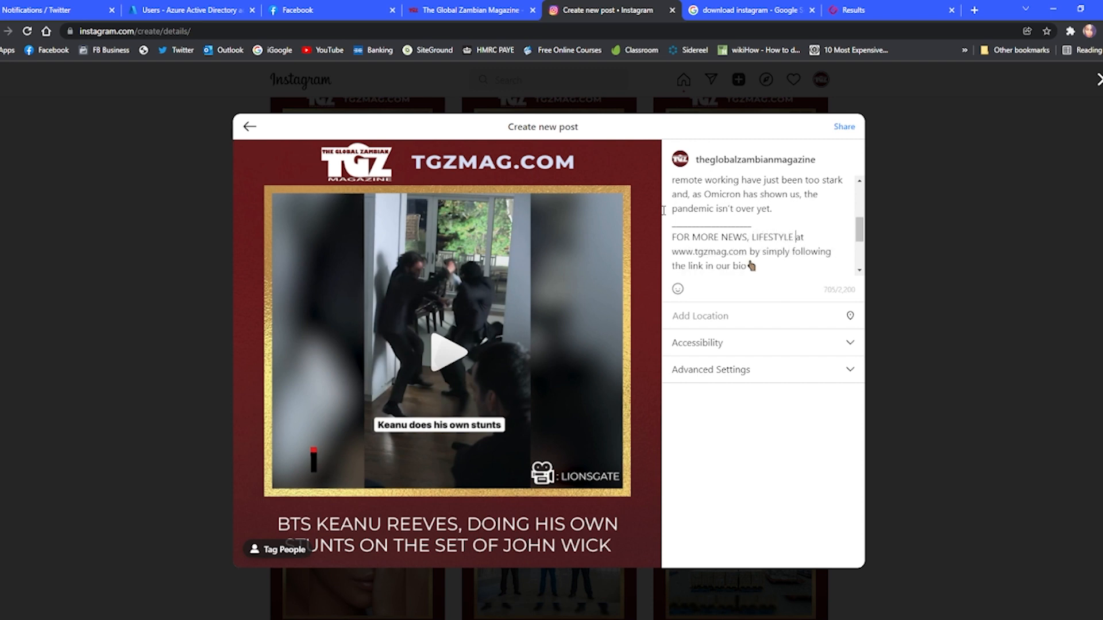
pyautogui.write('ESTYLE * ENTERTAINMENT')
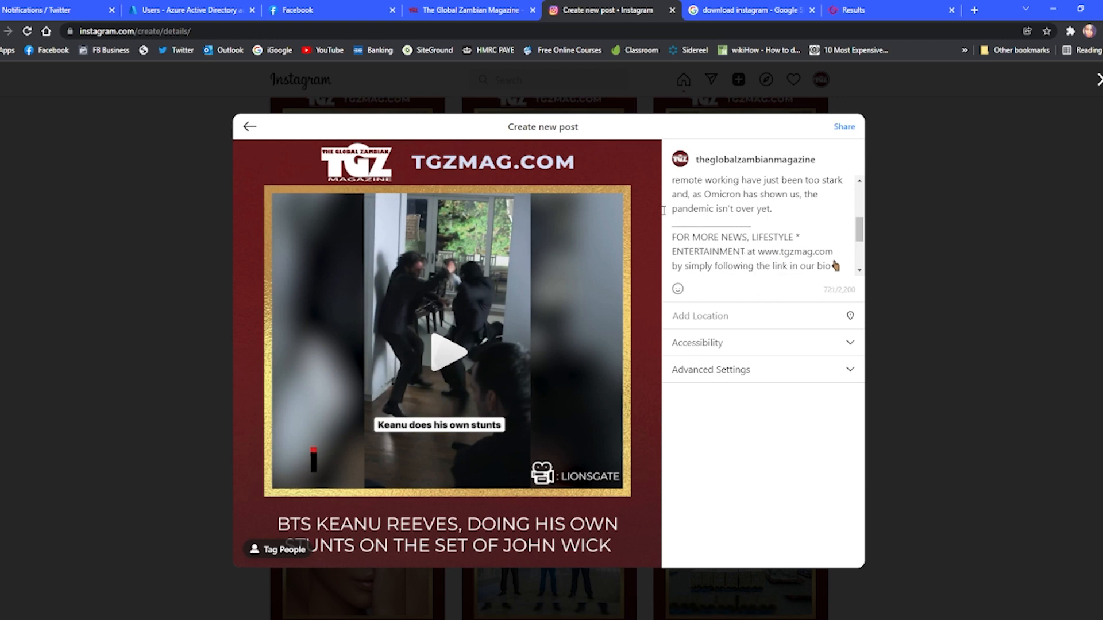
pyautogui.press('capslock')
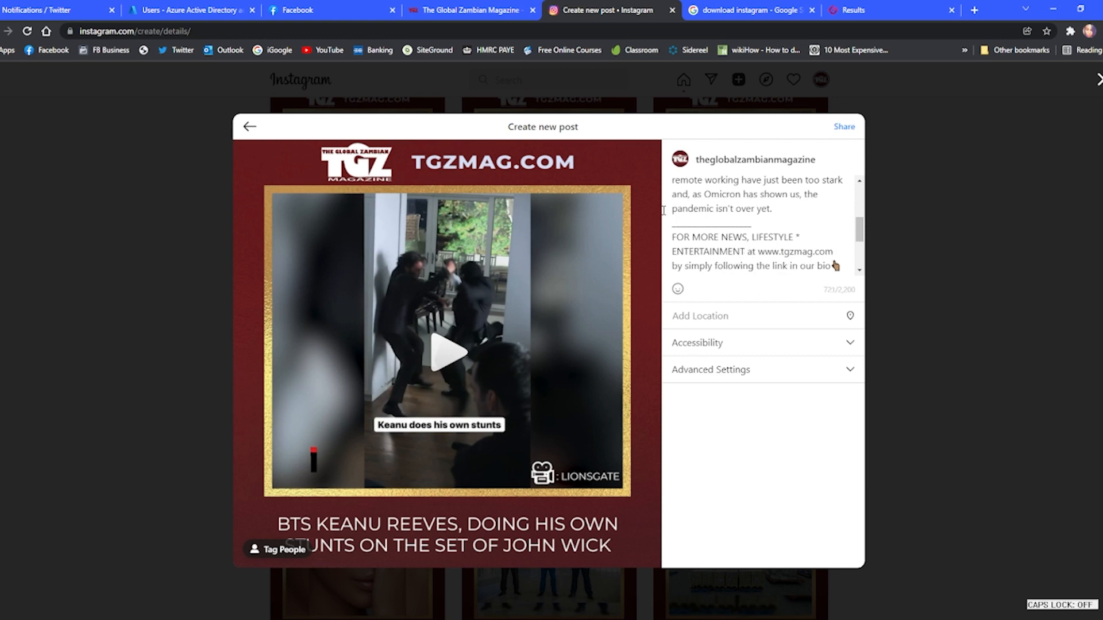
pyautogui.write('go t')
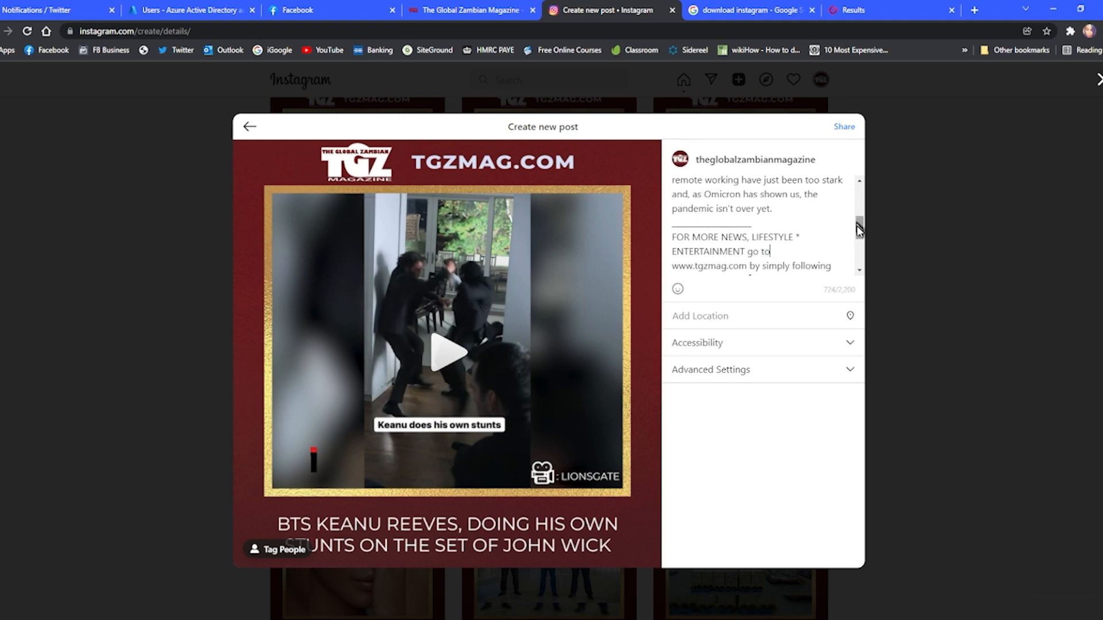
# Delete the remote-working article text from the caption and replace "(SWIPE)" after #TGZLATEST with #REPOST.
pyautogui.moveTo(860, 231)
pyautogui.mouseDown()
pyautogui.moveTo(860, 241)
pyautogui.moveTo(864, 203)
pyautogui.moveTo(866, 227)
pyautogui.mouseUp()
pyautogui.moveTo(790, 236); pyautogui.dragTo(676, 212)
pyautogui.press('BackSpace')
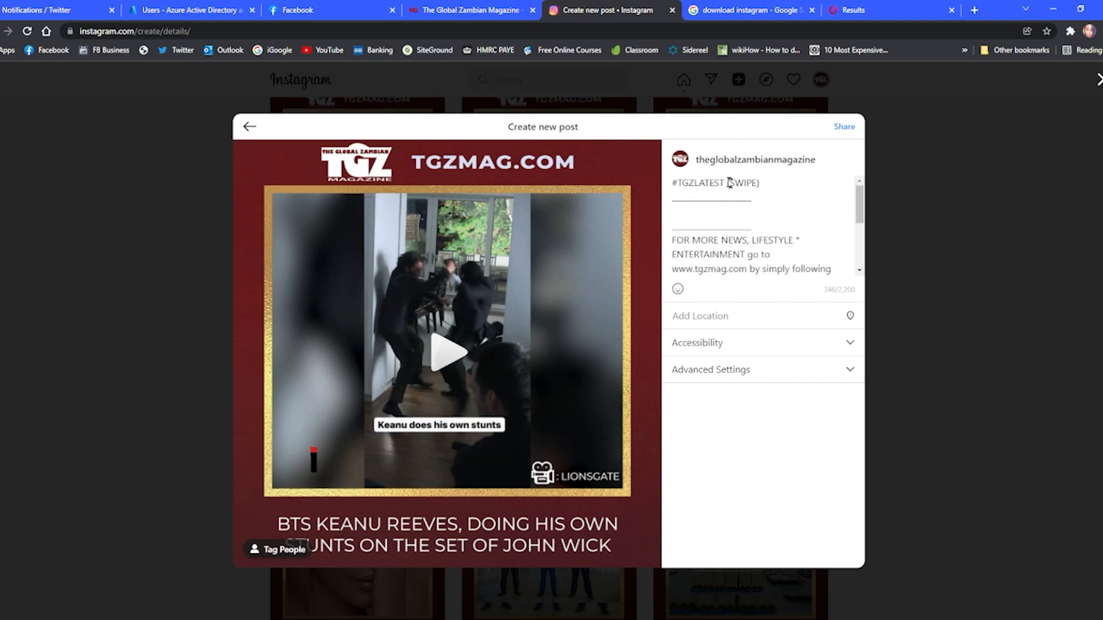
pyautogui.moveTo(727, 183); pyautogui.dragTo(748, 184)
pyautogui.press('BackSpace')
pyautogui.write('#REPOST')
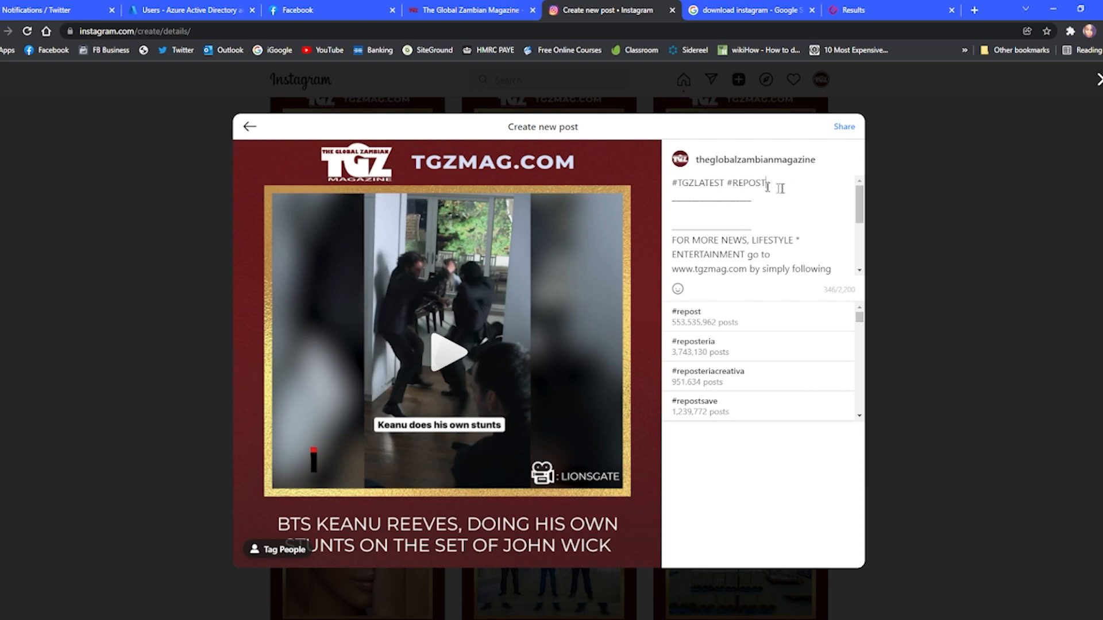
pyautogui.click(718, 214)
pyautogui.press('super+v')
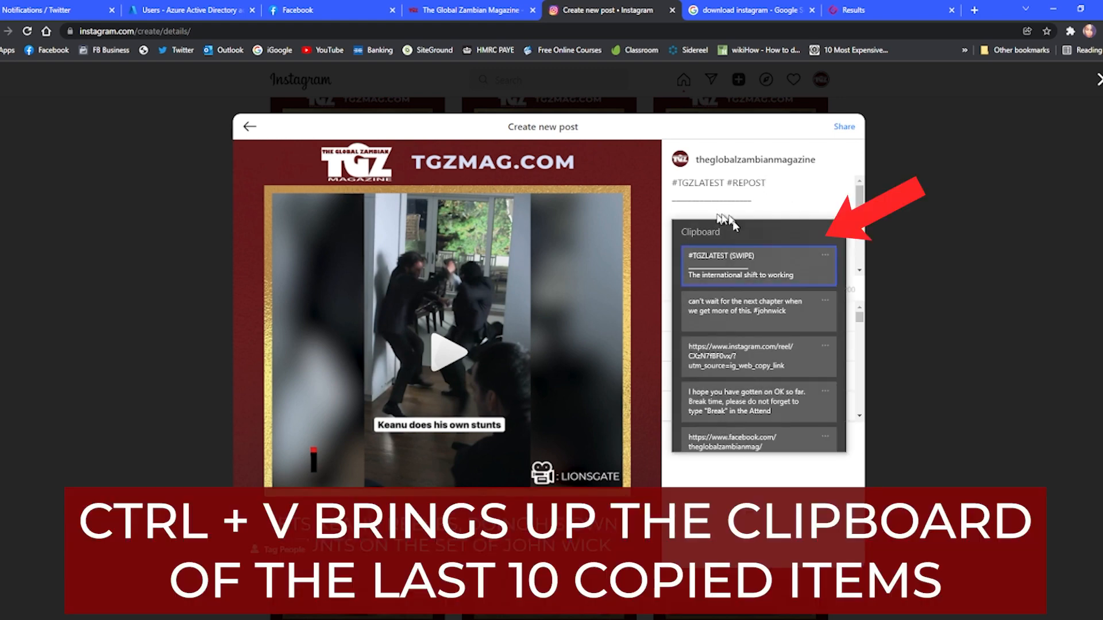
pyautogui.click(739, 312)
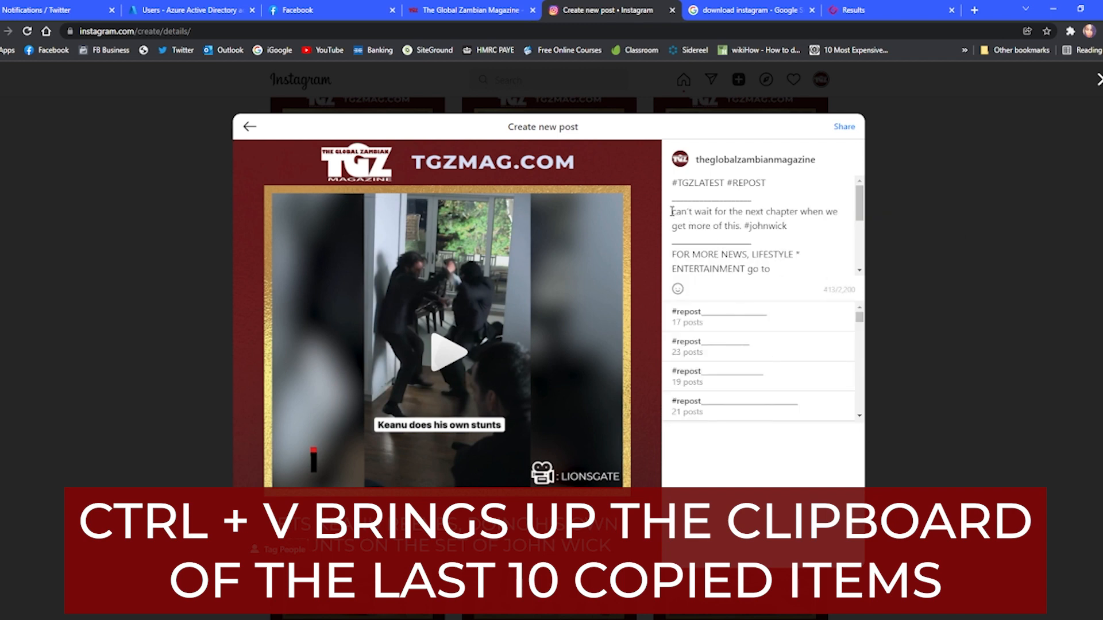
pyautogui.click(672, 211)
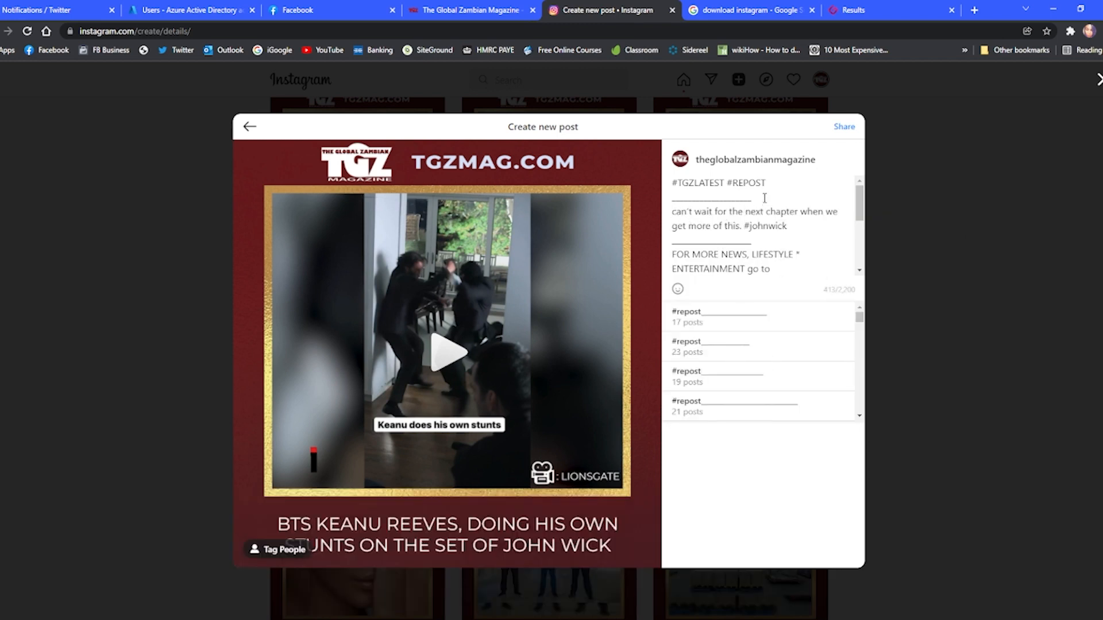
pyautogui.write('@lions')
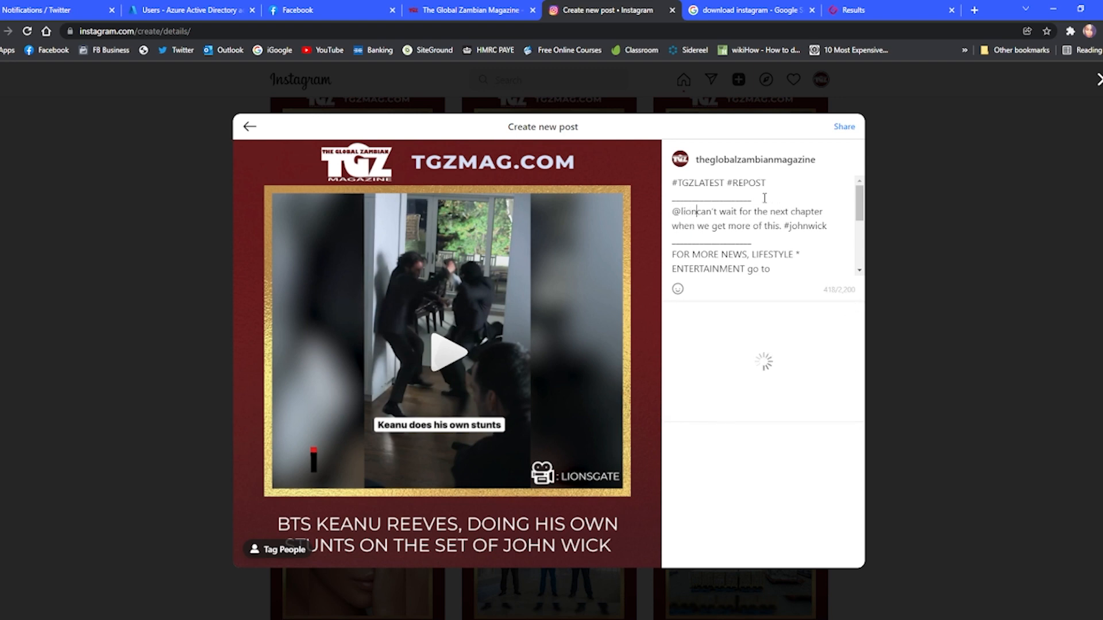
pyautogui.write('gae')
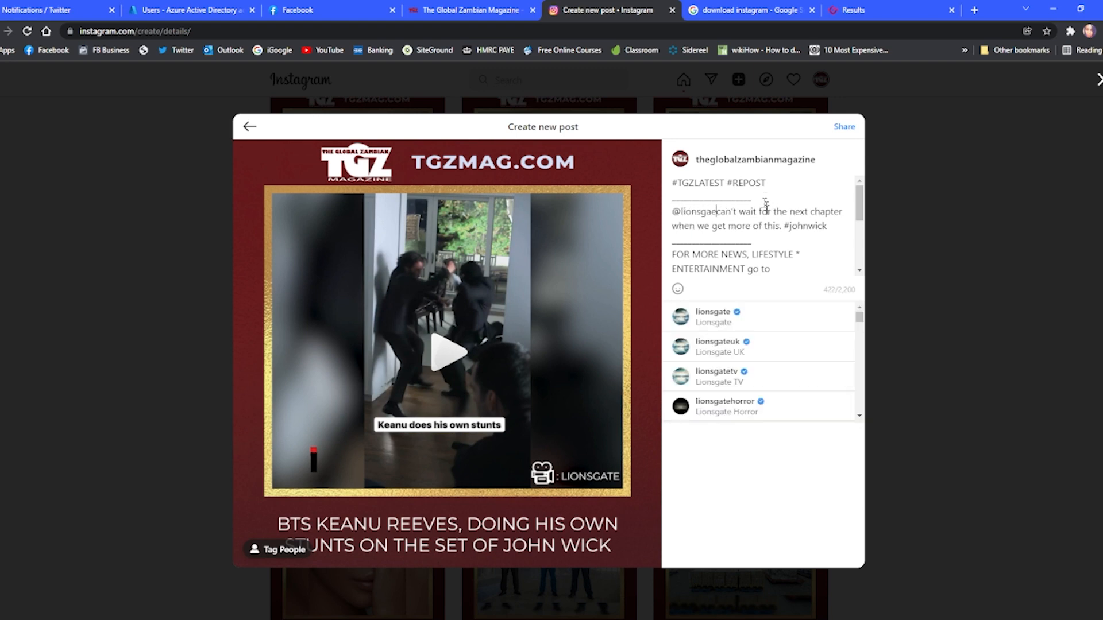
pyautogui.click(754, 317)
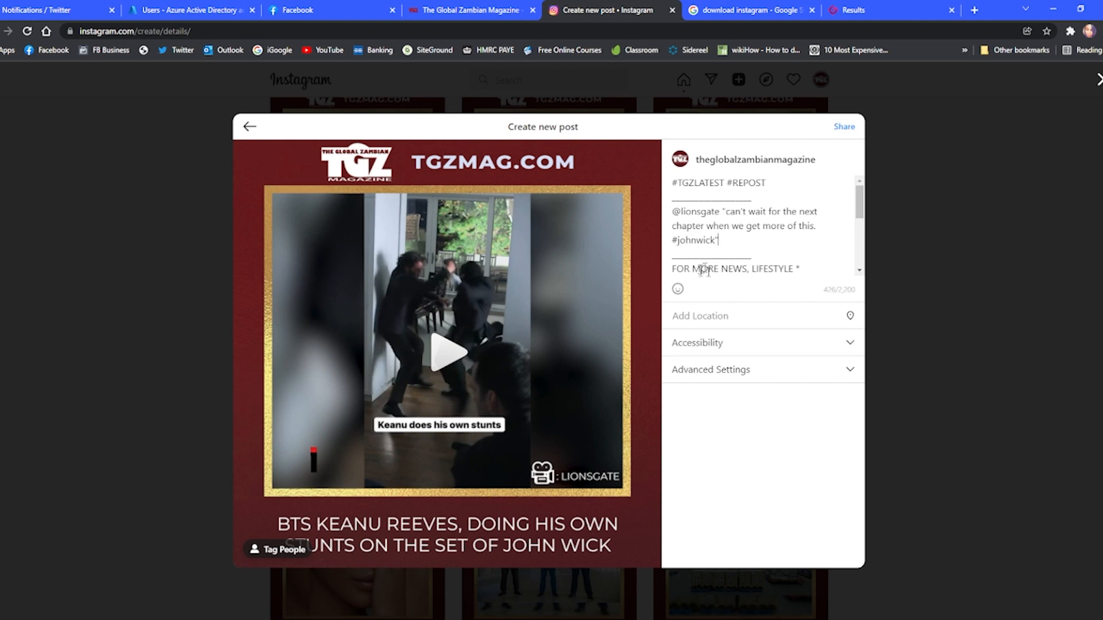
# Remove the asterisk after LIFESTYLE in the caption, share the post and close the confirmation.
pyautogui.moveTo(860, 203); pyautogui.dragTo(861, 219)
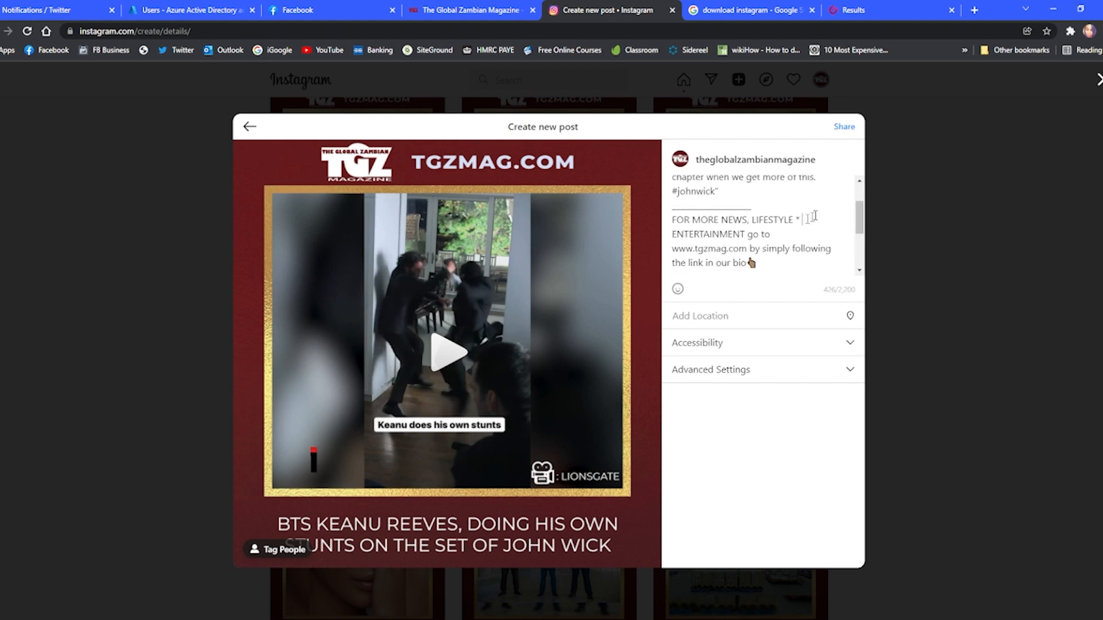
pyautogui.press('BackSpace')
pyautogui.press('BackSpace')
pyautogui.moveTo(860, 214); pyautogui.dragTo(858, 187)
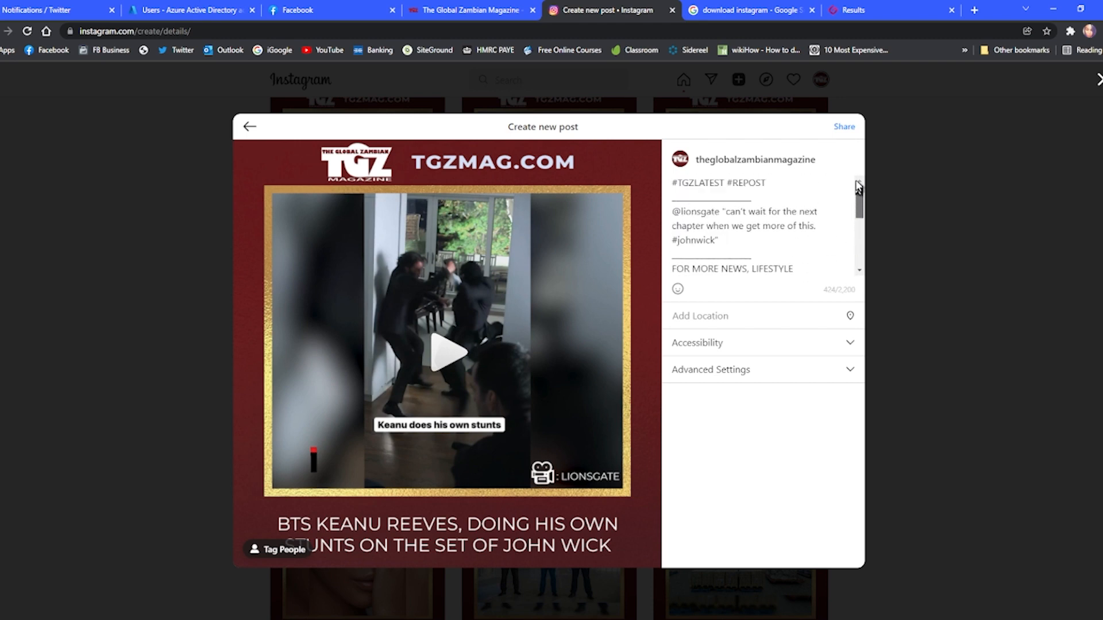
pyautogui.click(848, 129)
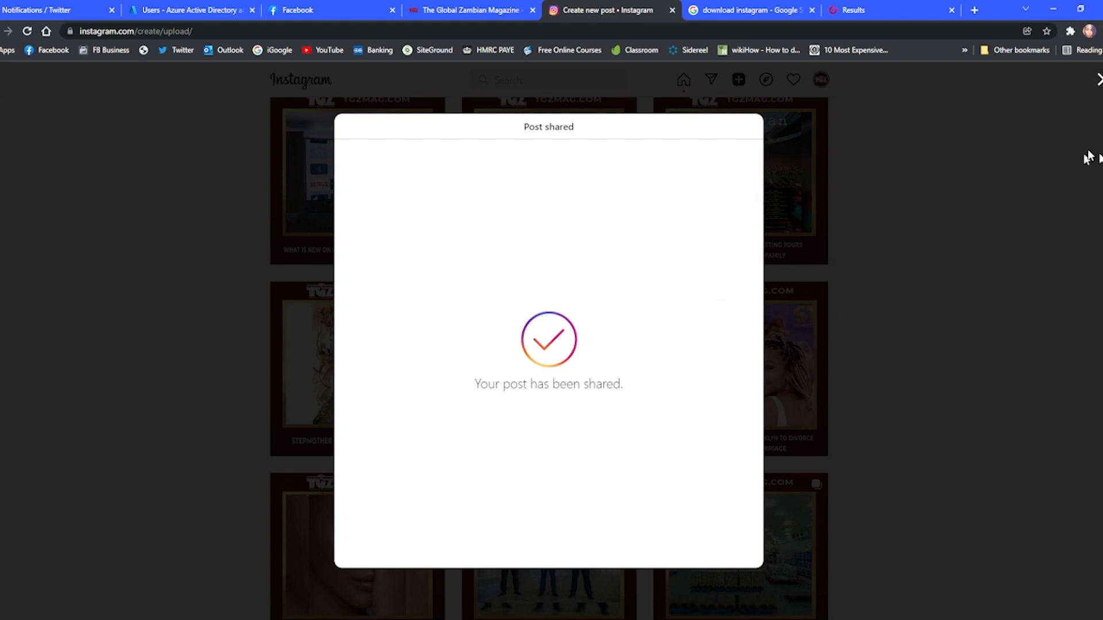
pyautogui.click(1097, 83)
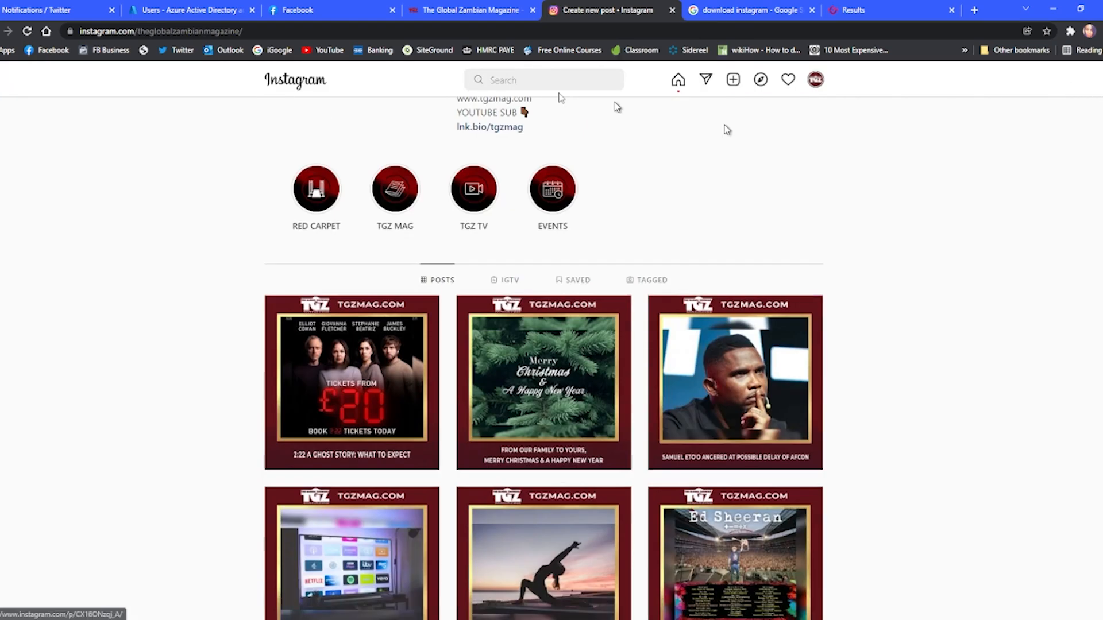
# Reload the profile, check the new John Wick post's caption and video with sound on, and close the post.
pyautogui.click(27, 31)
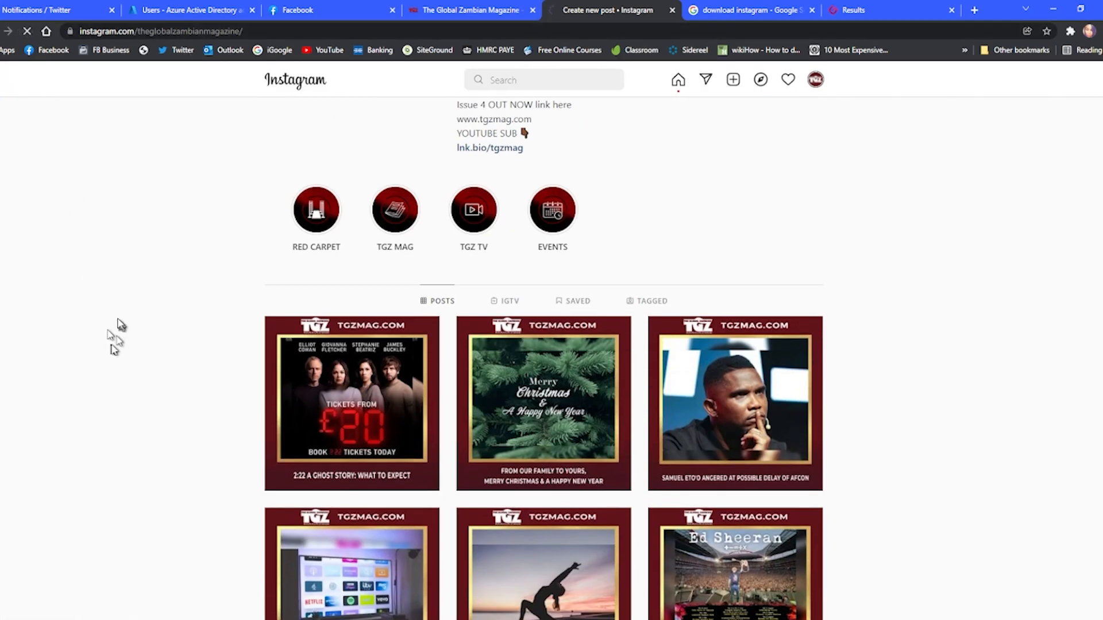
pyautogui.scroll(-3, 125, 313)
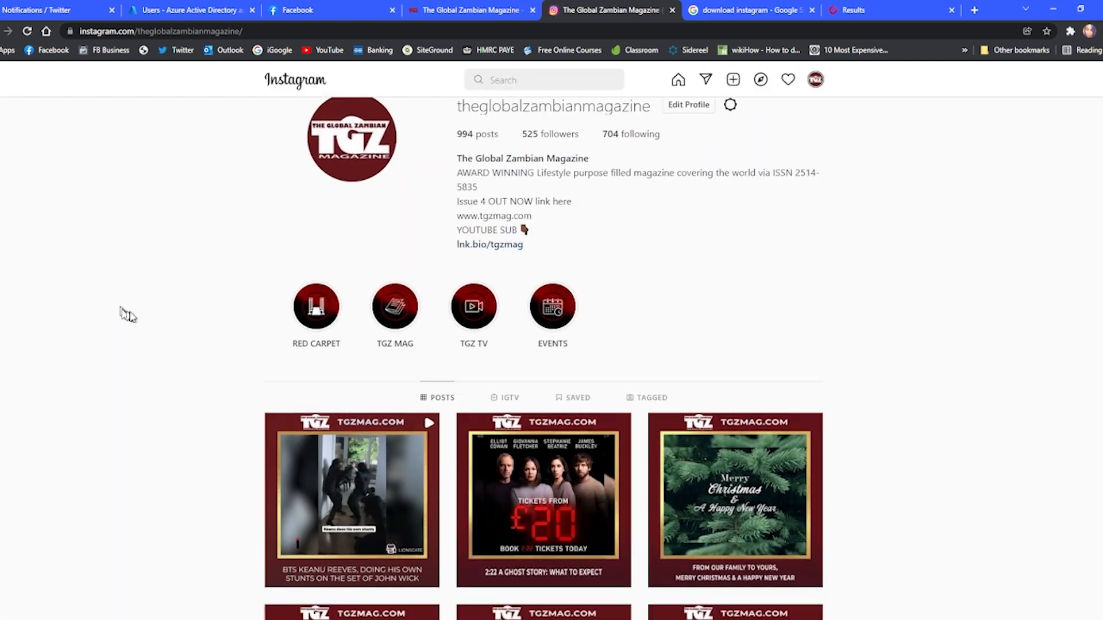
pyautogui.click(370, 329)
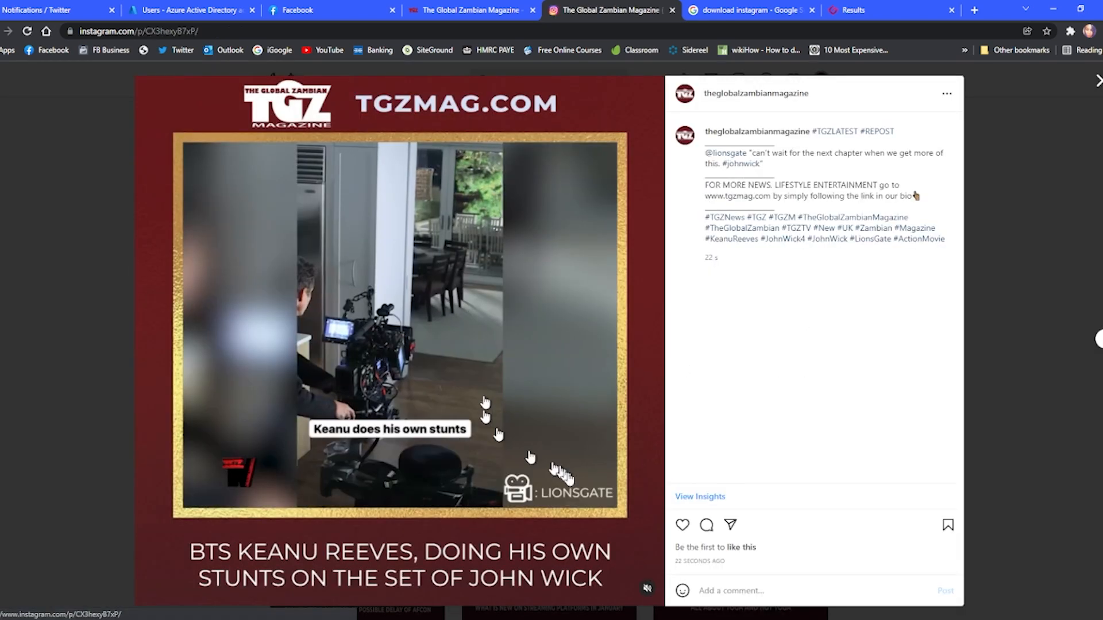
pyautogui.click(647, 588)
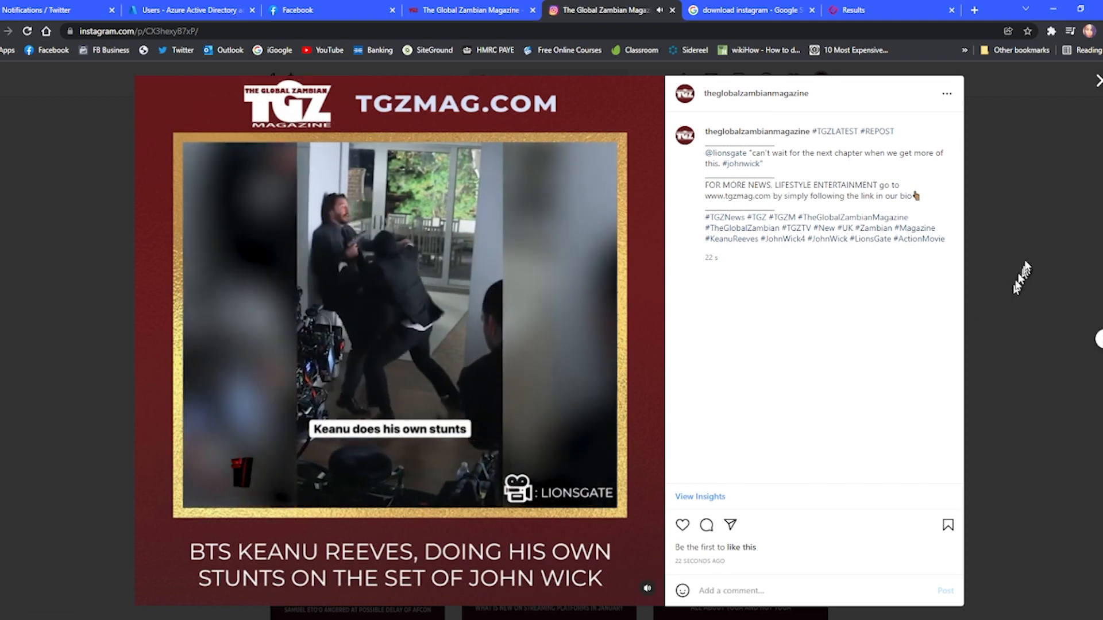
pyautogui.click(1097, 82)
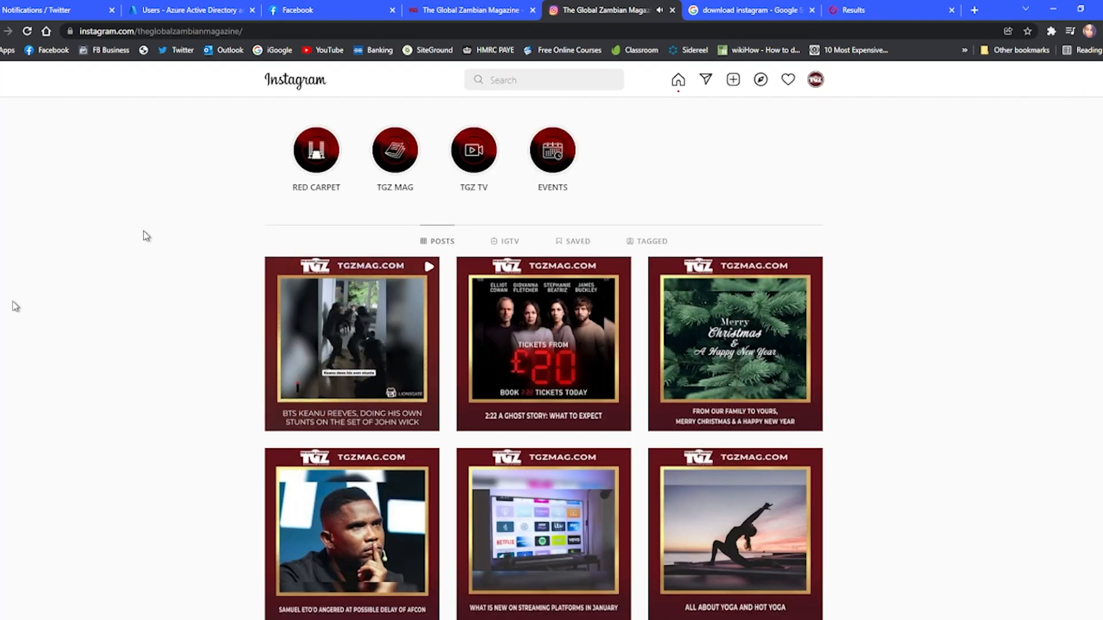